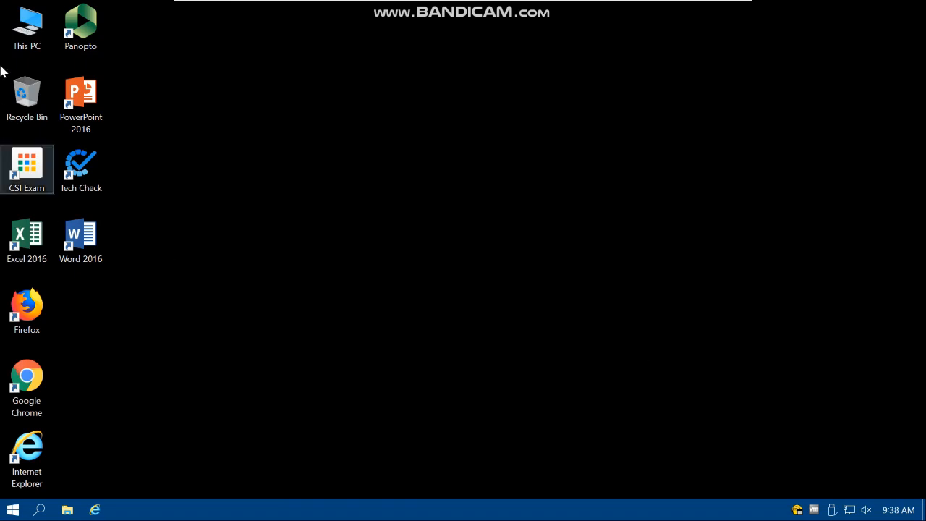
# - Open OhioOneSource.csv from the GIS_labs > free_data folder on the H: drive
pyautogui.doubleClick(33, 41)
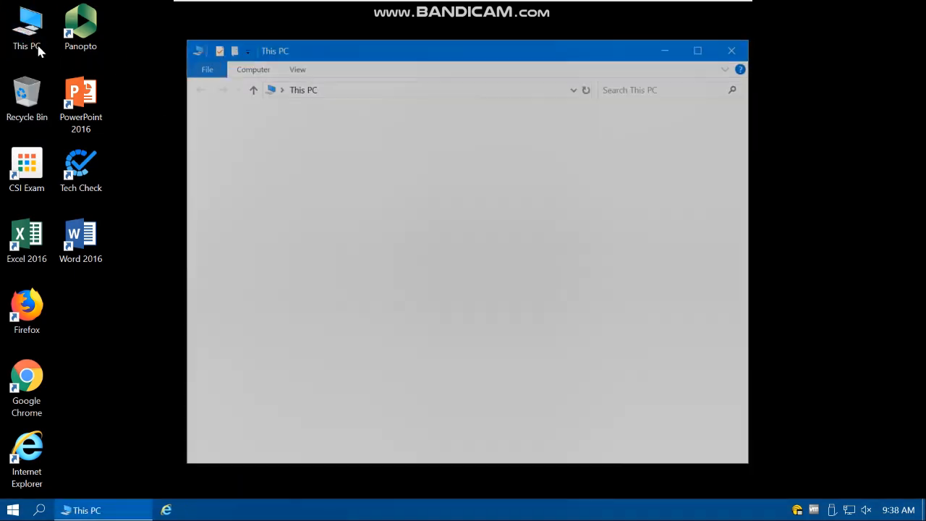
pyautogui.doubleClick(450, 405)
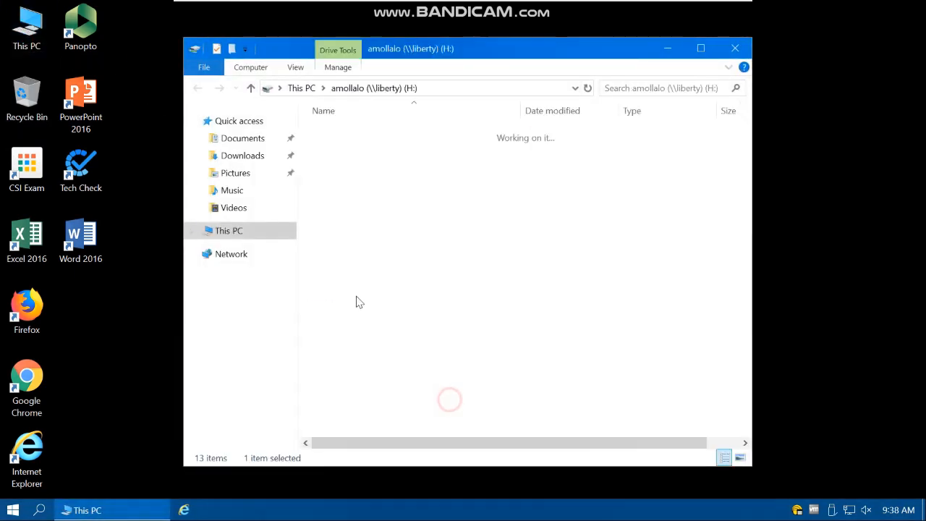
pyautogui.doubleClick(362, 195)
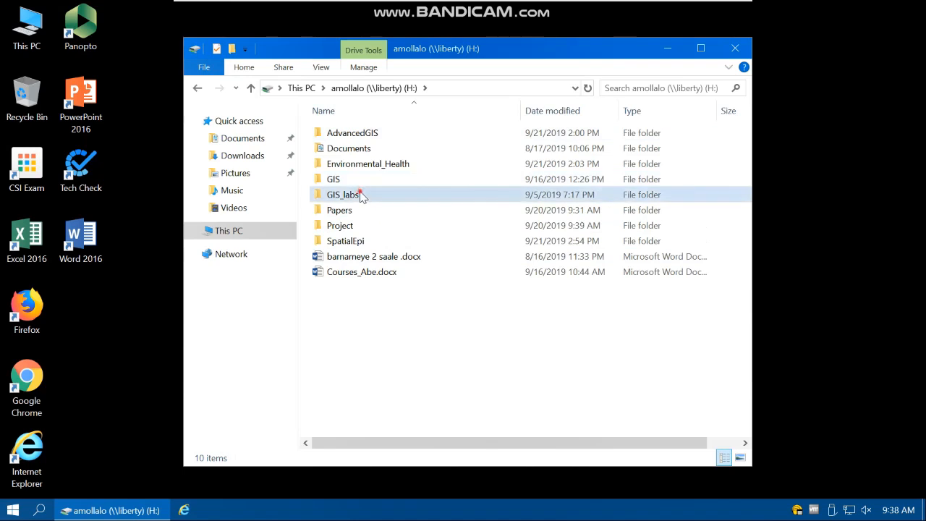
pyautogui.doubleClick(348, 136)
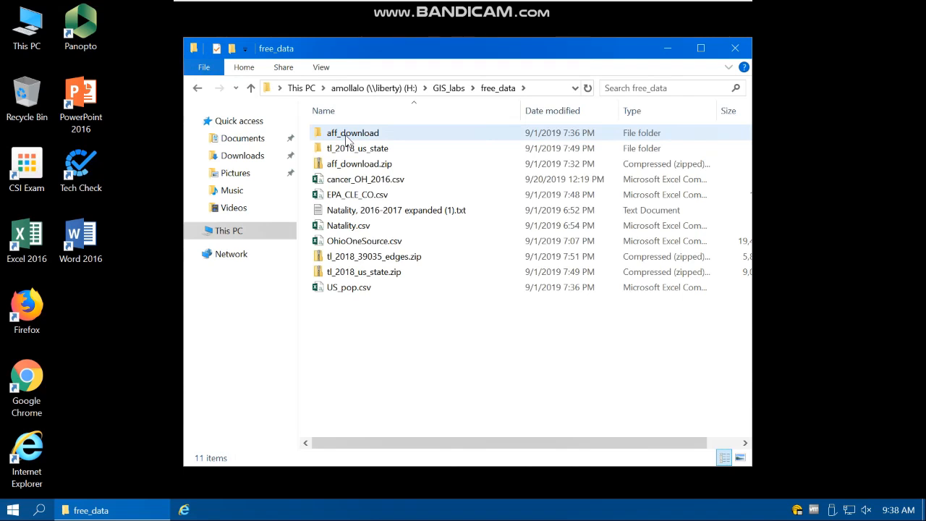
pyautogui.click(367, 243)
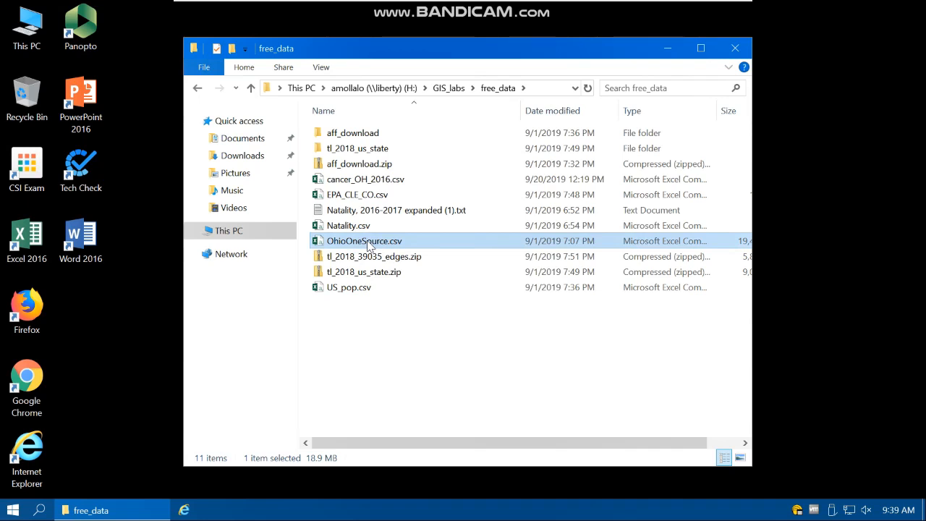
pyautogui.doubleClick(369, 243)
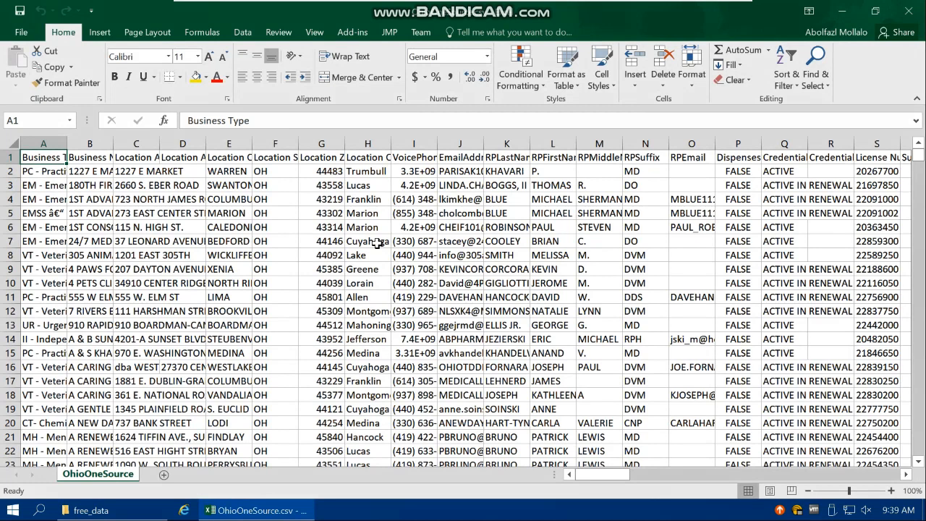
# - Widen the LocationLat and LocationLong columns to fit their contents
pyautogui.click(911, 477)
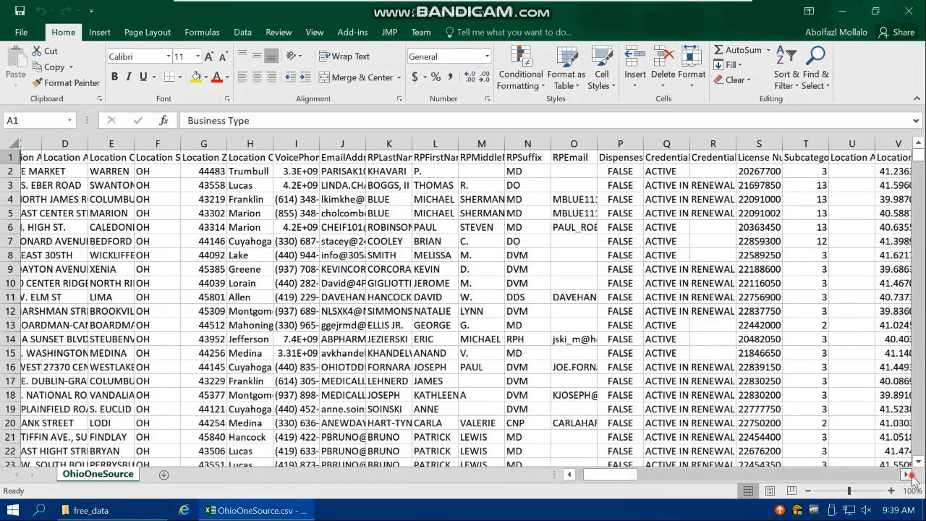
pyautogui.click(911, 476)
pyautogui.click(911, 476)
pyautogui.click(911, 476)
pyautogui.click(911, 476)
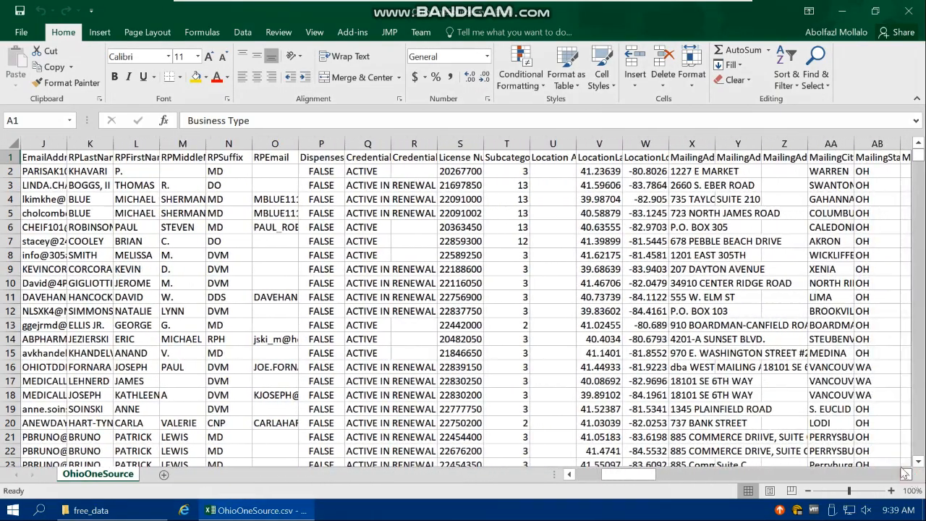
pyautogui.doubleClick(623, 144)
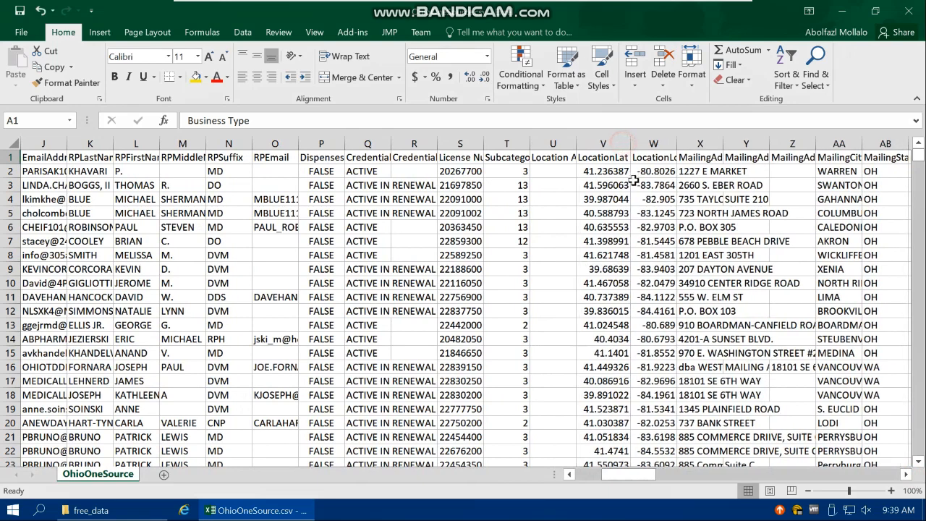
pyautogui.click(614, 159)
pyautogui.doubleClick(678, 143)
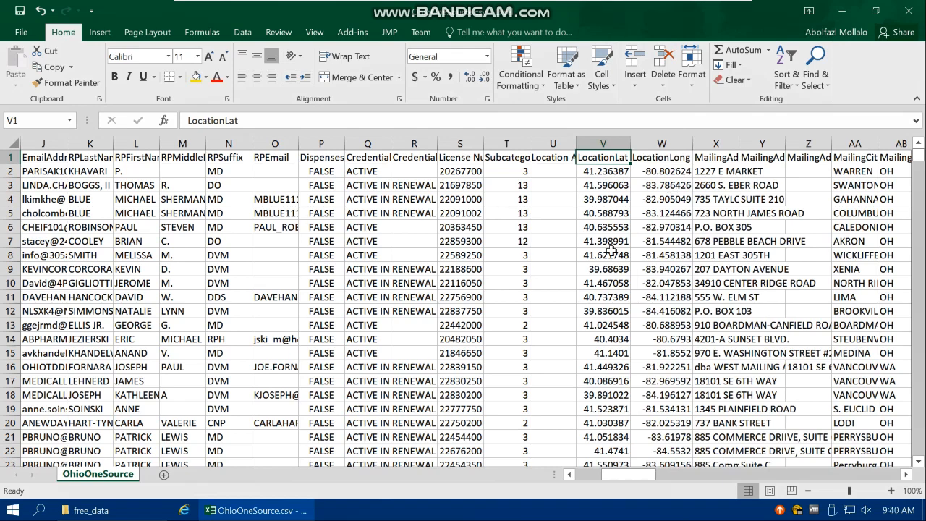
# - Widen the Business Type column to fit its contents and select the first AC - Animal Control entry
pyautogui.moveTo(635, 477); pyautogui.dragTo(574, 479)
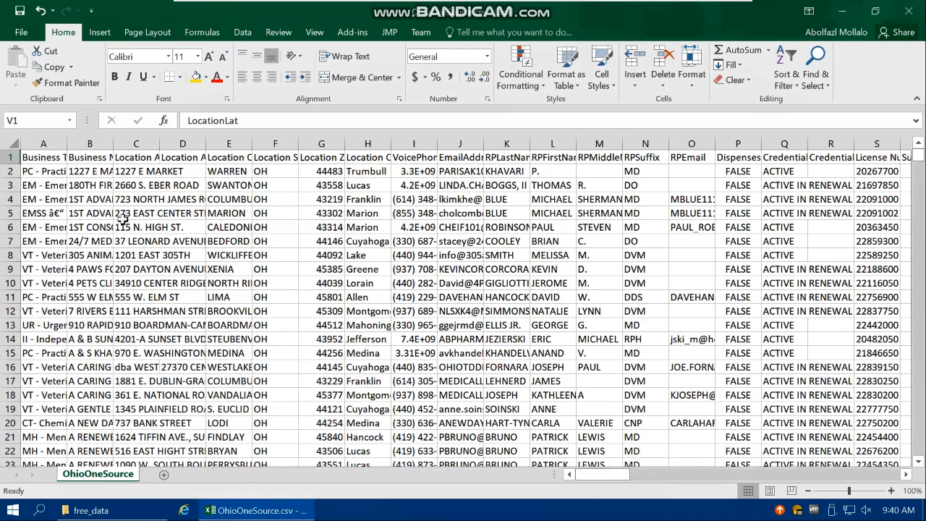
pyautogui.doubleClick(68, 142)
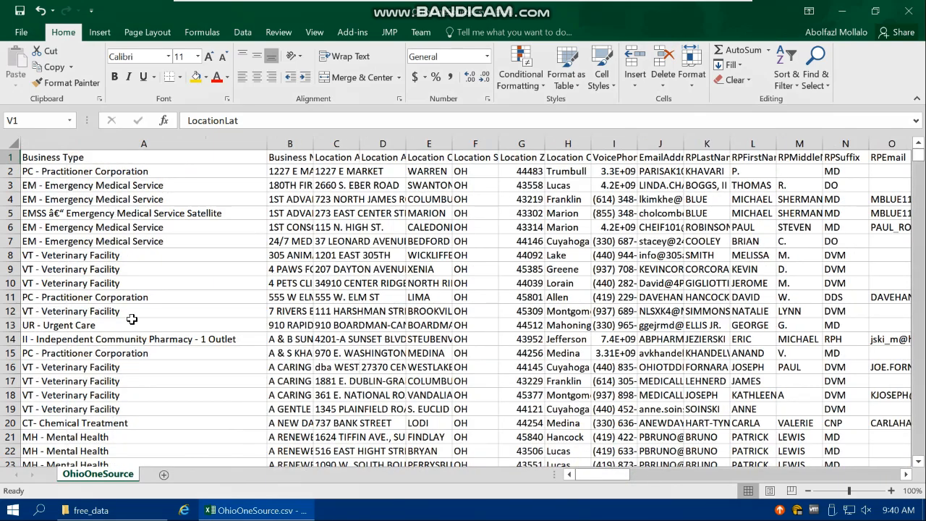
pyautogui.scroll(-4, 128, 336)
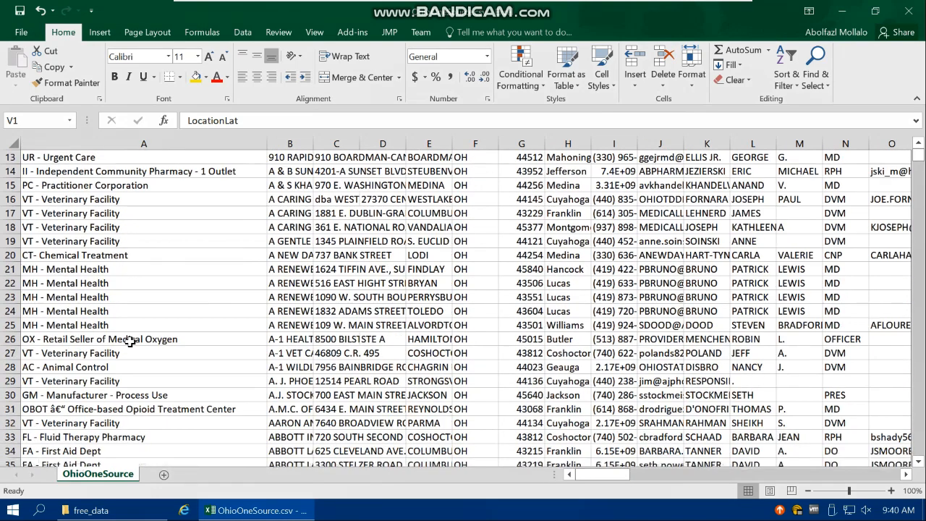
pyautogui.click(96, 368)
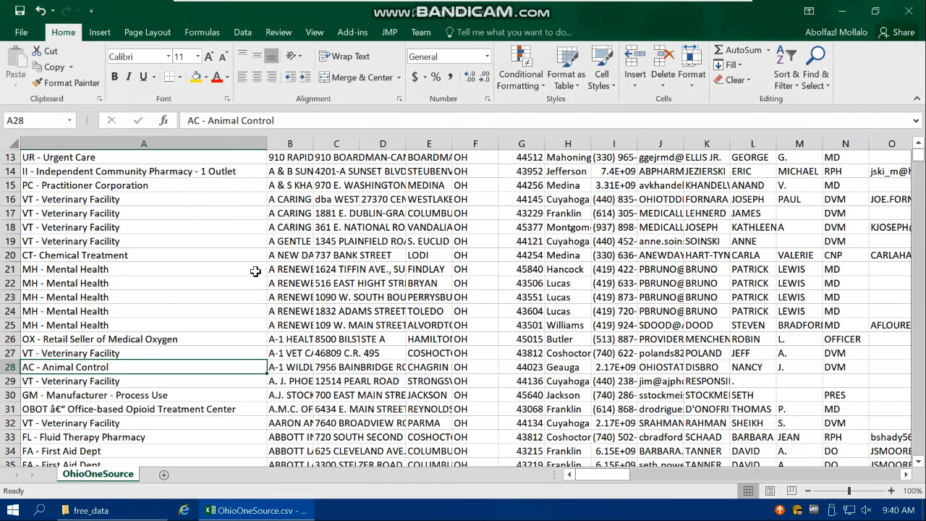
# - Add a filter to the Business Type column
pyautogui.scroll(4, 232, 246)
pyautogui.click(190, 144)
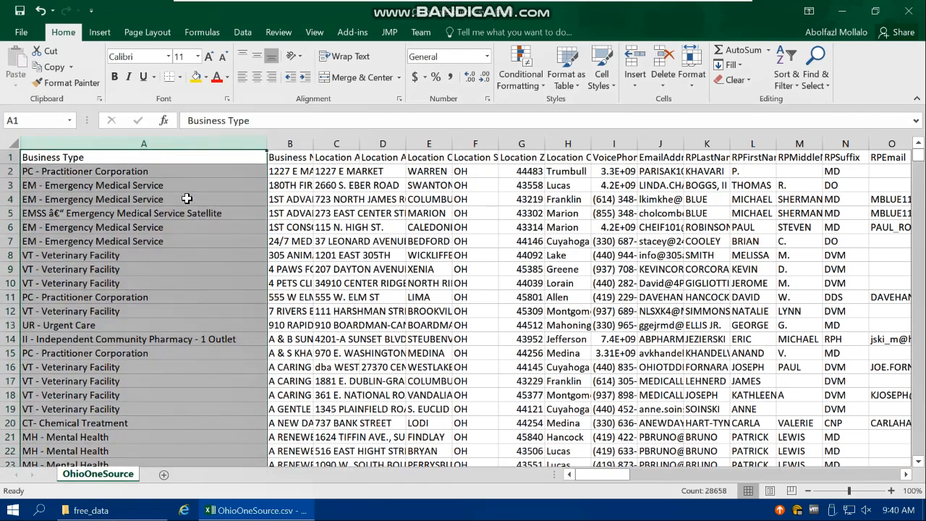
pyautogui.click(243, 33)
pyautogui.click(325, 69)
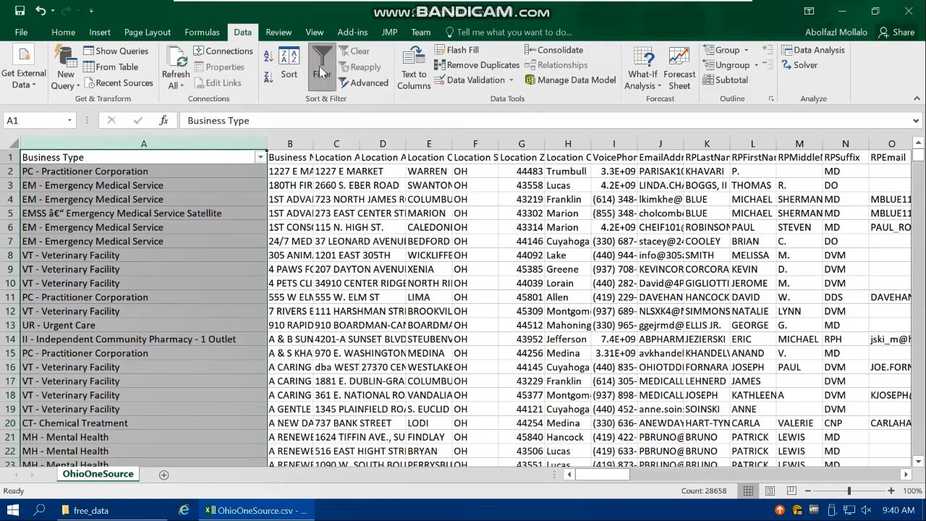
# - Filter the Business Type column to show only the AC - Animal Control records
pyautogui.click(259, 150)
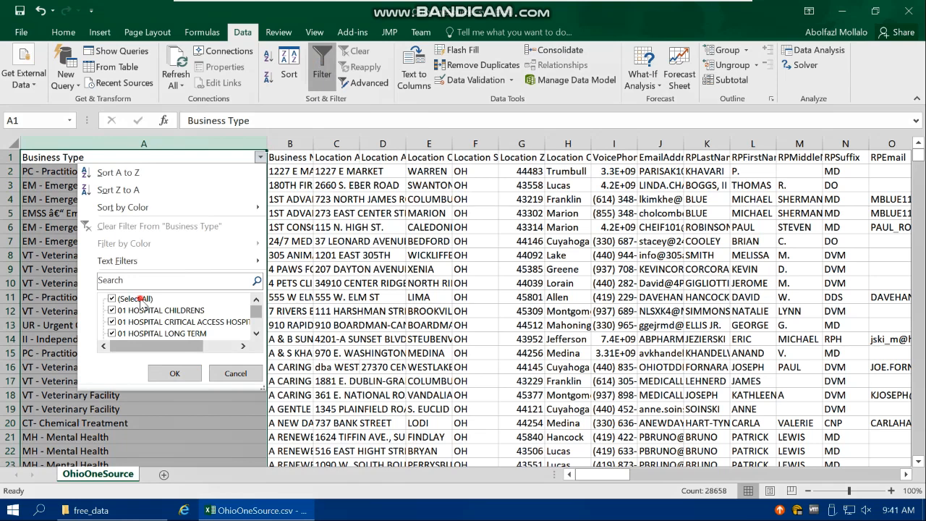
pyautogui.click(138, 300)
pyautogui.click(256, 334)
pyautogui.click(257, 334)
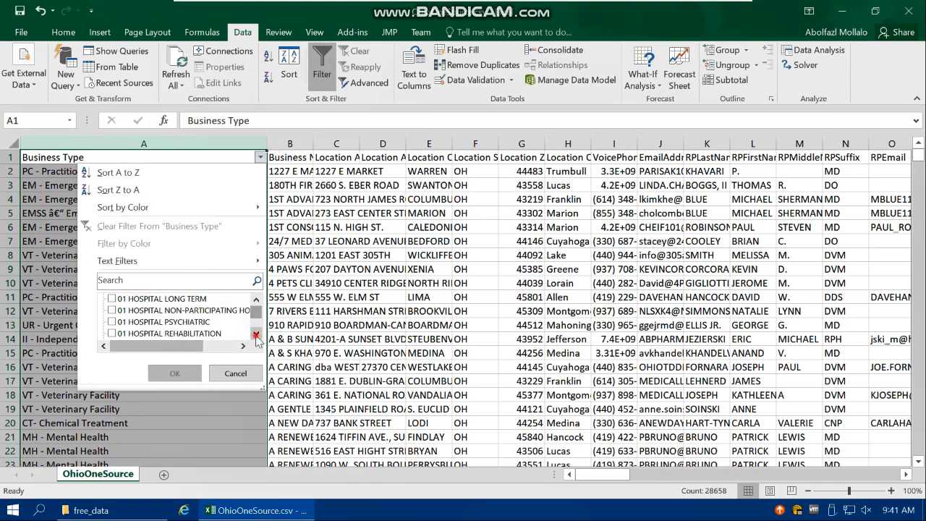
pyautogui.click(256, 334)
pyautogui.click(256, 334)
pyautogui.click(256, 334)
pyautogui.click(256, 334)
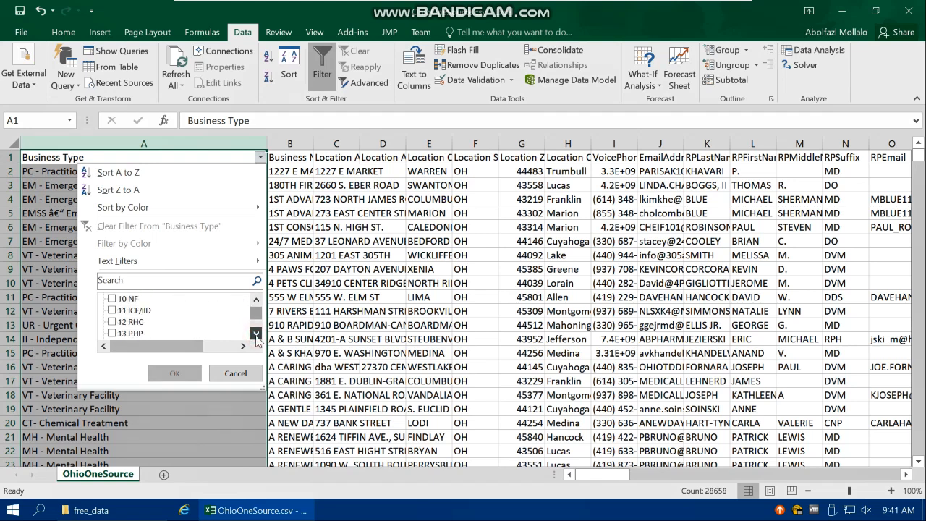
pyautogui.click(256, 334)
pyautogui.click(256, 334)
pyautogui.click(256, 334)
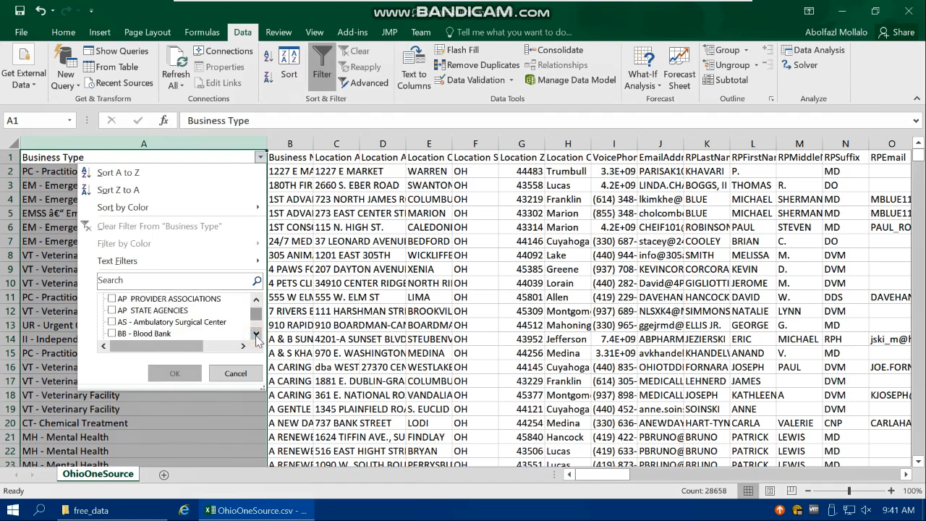
pyautogui.click(256, 334)
pyautogui.click(256, 333)
pyautogui.click(256, 333)
pyautogui.click(256, 334)
pyautogui.click(256, 299)
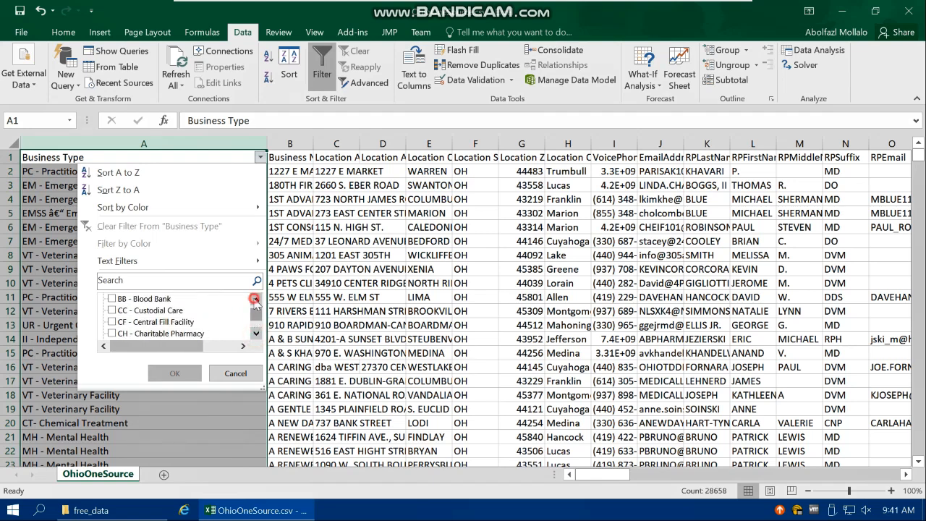
pyautogui.click(255, 298)
pyautogui.click(255, 299)
pyautogui.click(256, 299)
pyautogui.click(255, 299)
pyautogui.click(255, 299)
pyautogui.click(256, 299)
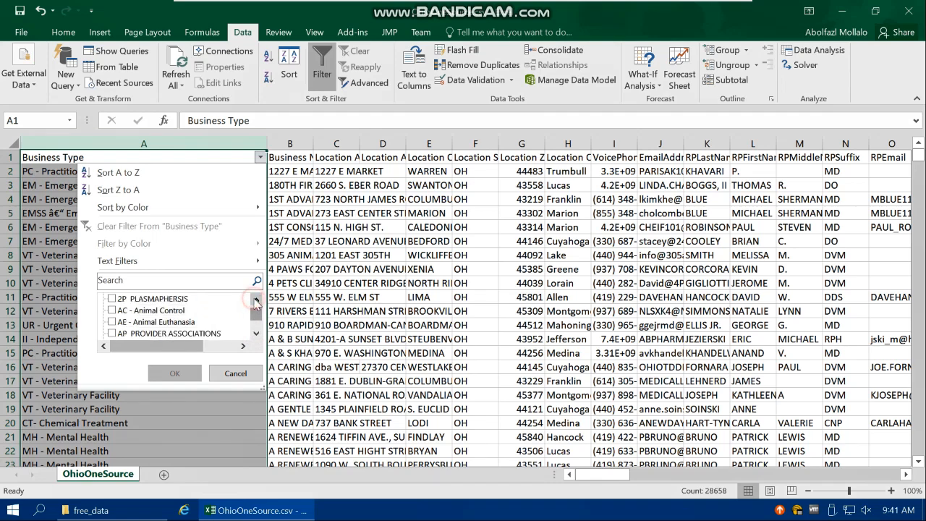
pyautogui.click(177, 310)
pyautogui.click(173, 373)
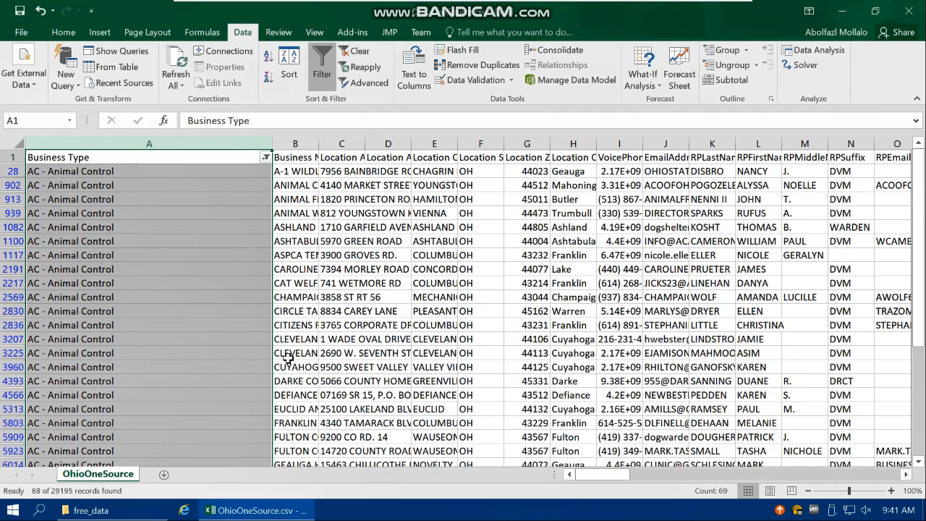
# - Copy all the filtered records with their headers and paste them at cell A1 of a new blank workbook
pyautogui.hotkey('ctrl', 'a')
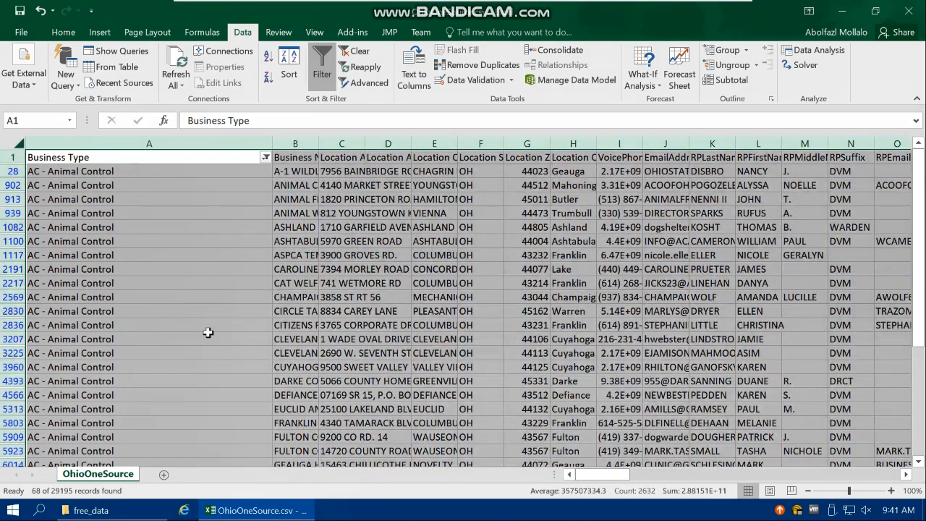
pyautogui.rightClick(199, 215)
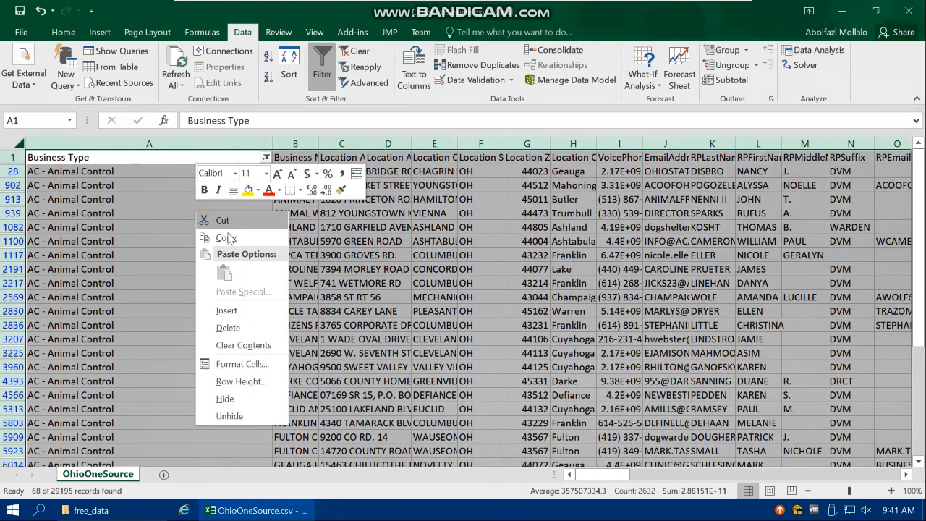
pyautogui.click(229, 232)
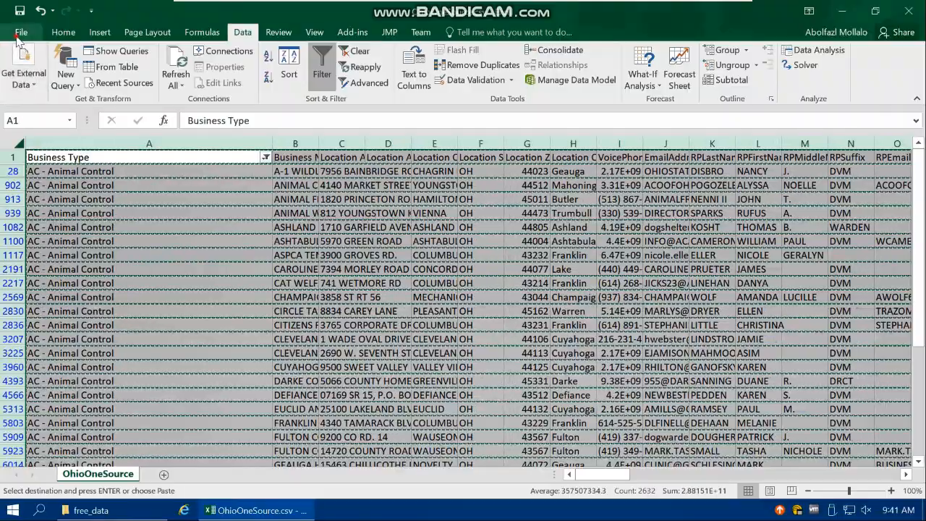
pyautogui.click(21, 32)
pyautogui.click(21, 85)
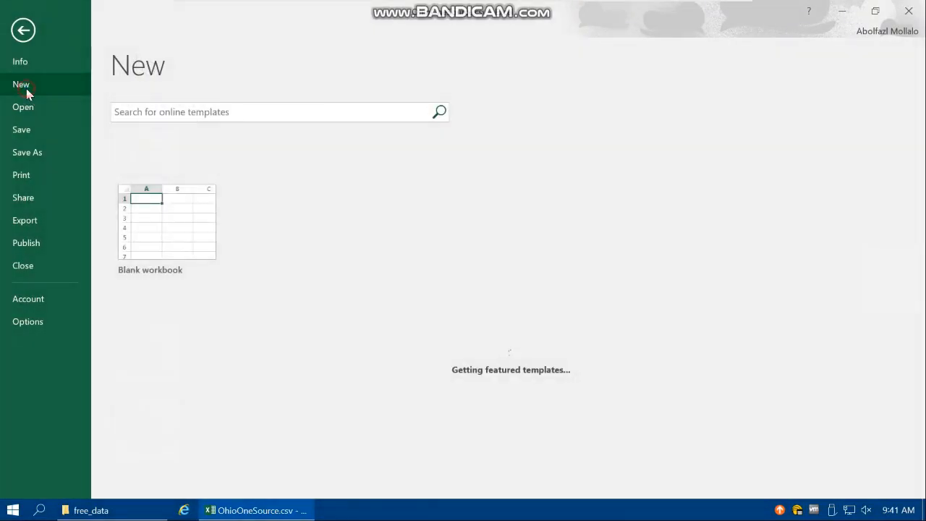
pyautogui.press('Escape')
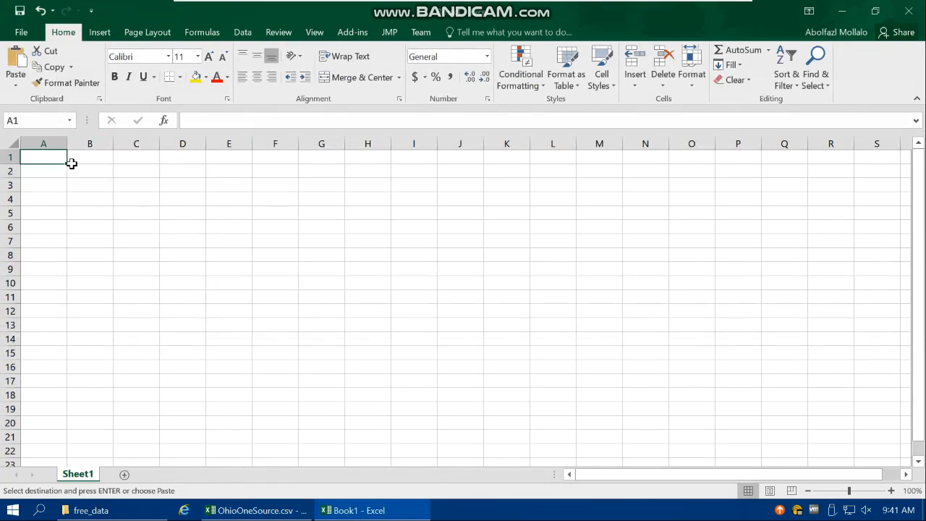
pyautogui.hotkey('ctrl', 'v')
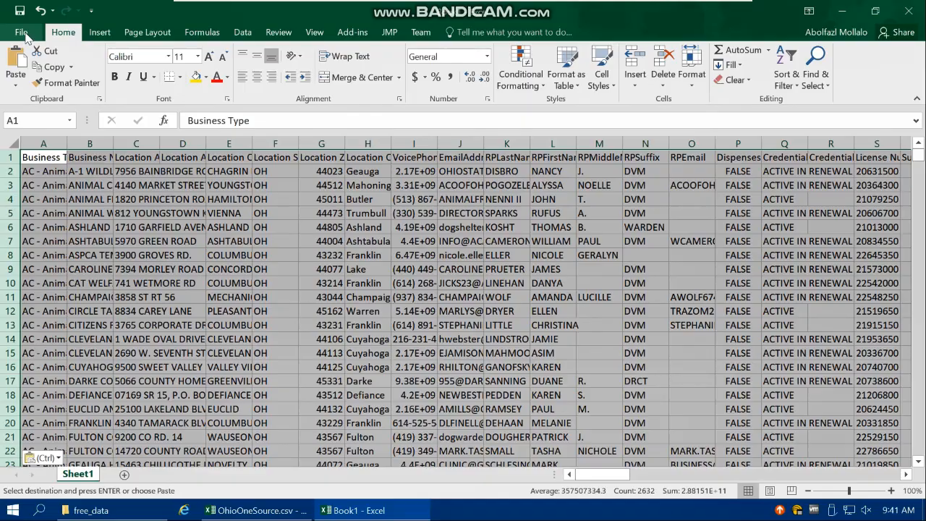
# - Save the new workbook in the free_data folder as Animal_Control_OH in CSV (Comma delimited) format
pyautogui.click(25, 34)
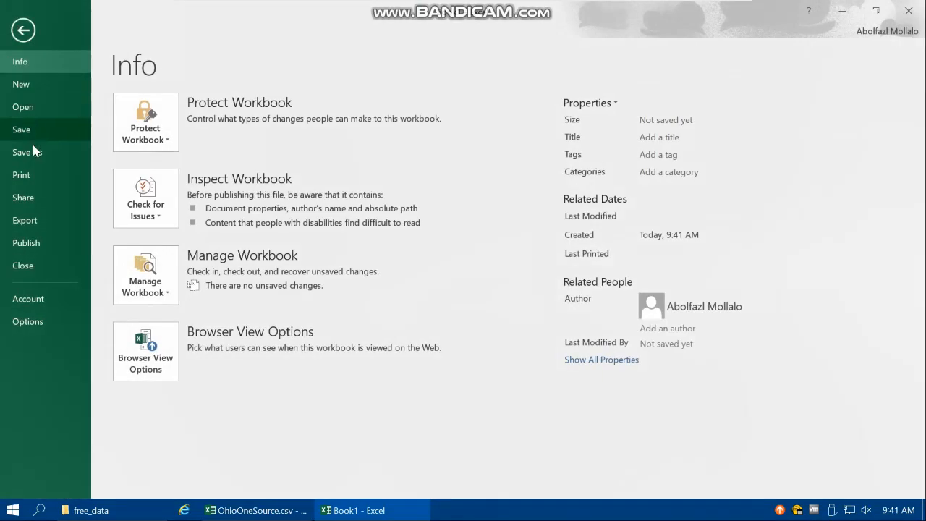
pyautogui.click(33, 150)
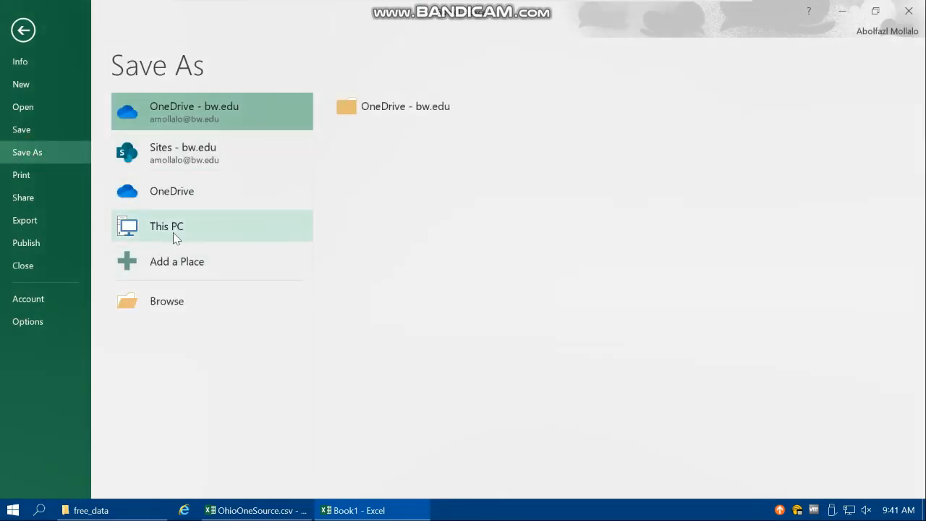
pyautogui.click(173, 231)
pyautogui.click(173, 231)
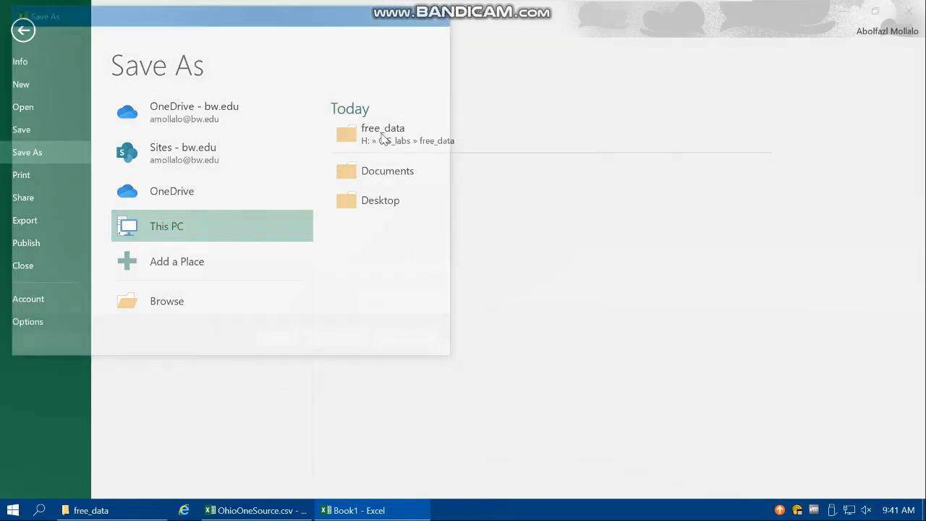
pyautogui.click(445, 12)
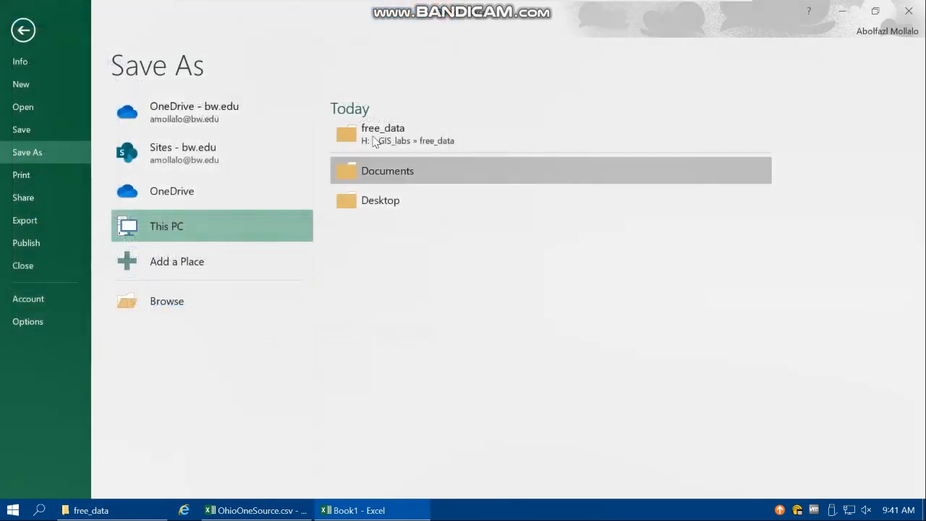
pyautogui.click(374, 140)
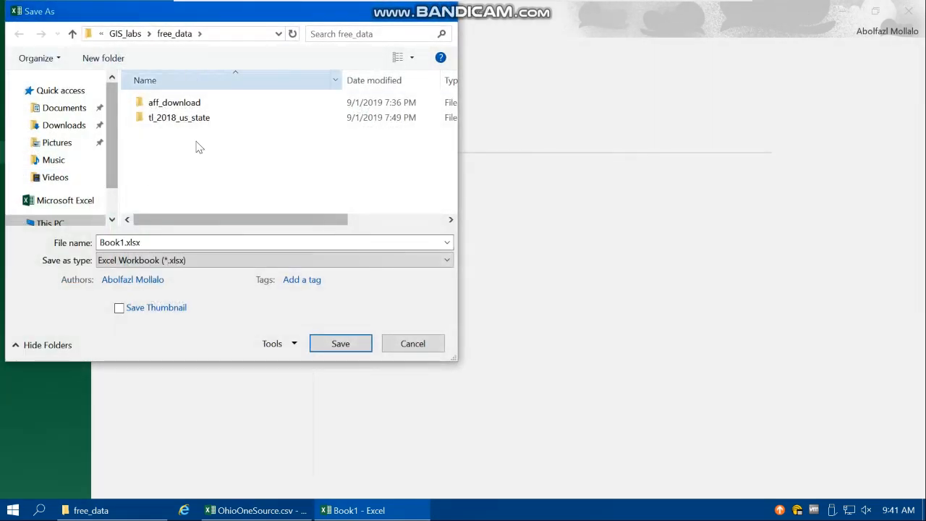
pyautogui.doubleClick(159, 244)
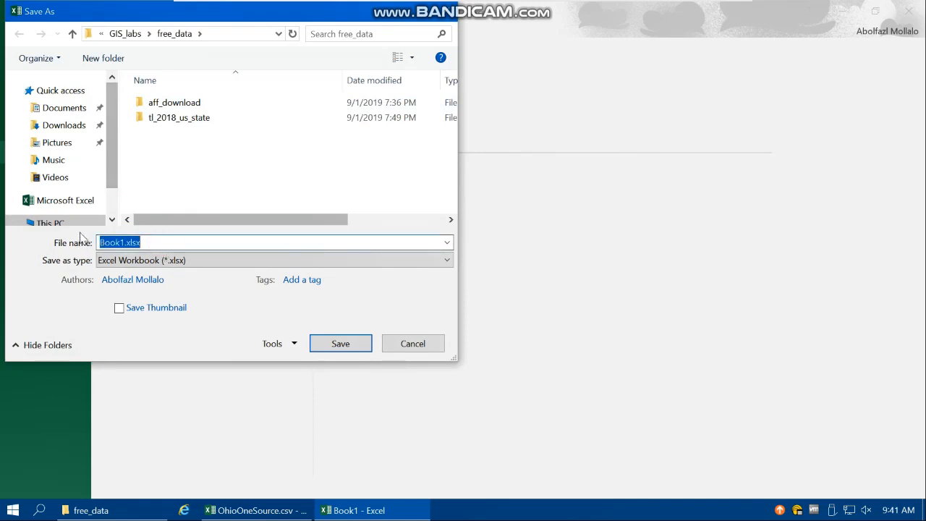
pyautogui.write('Animal_Control_OH')
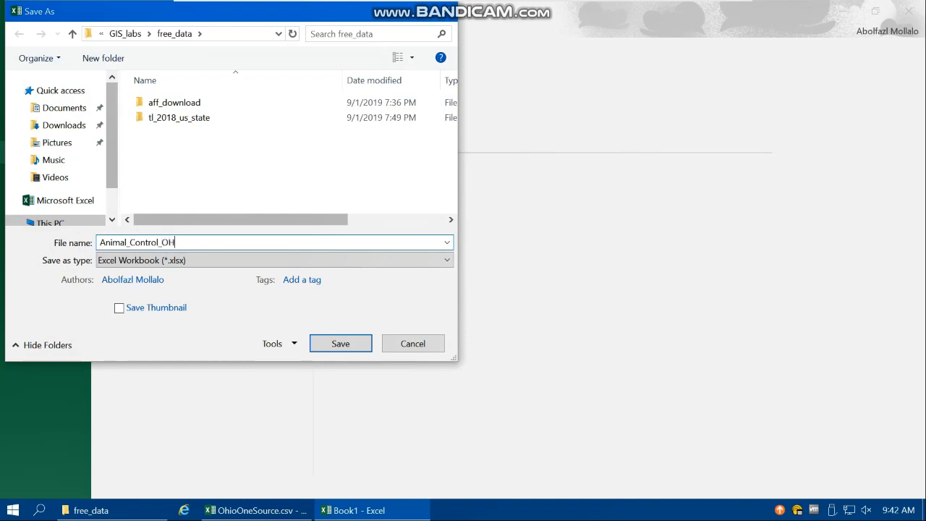
pyautogui.click(142, 262)
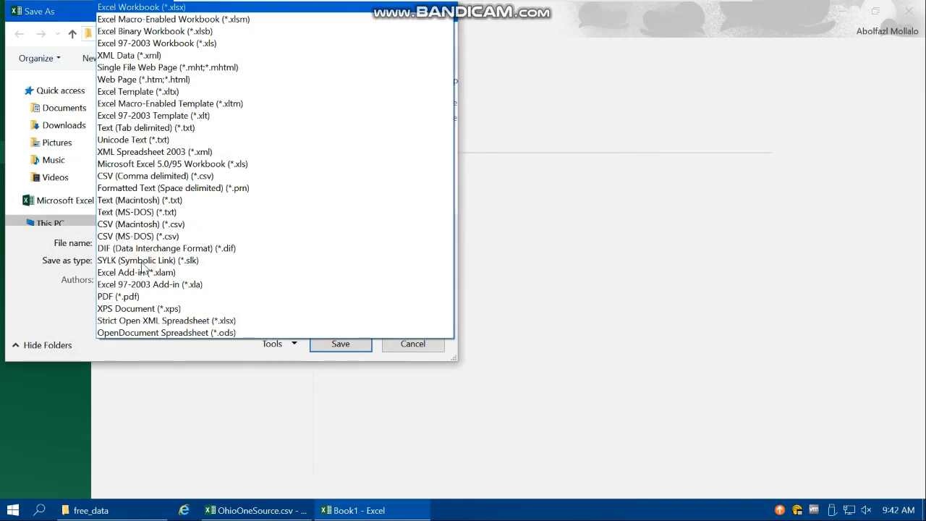
pyautogui.click(172, 179)
pyautogui.click(344, 325)
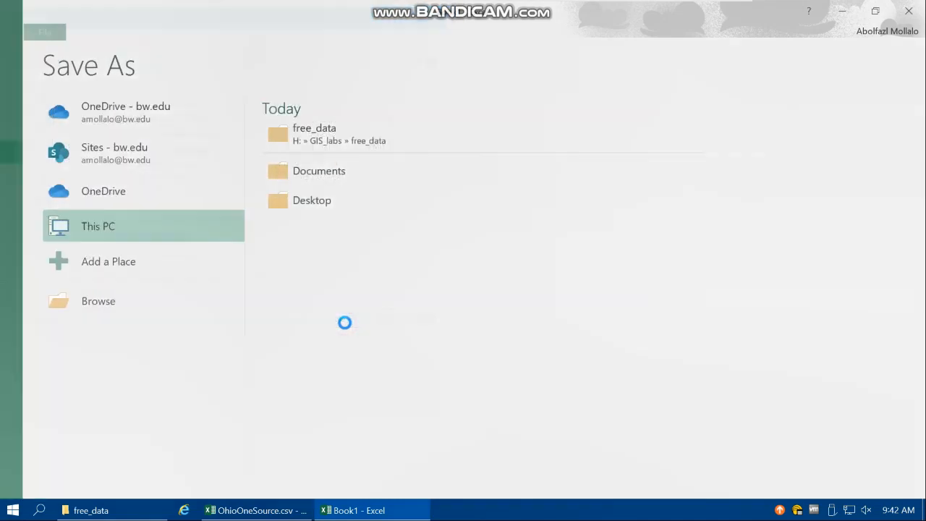
pyautogui.click(408, 296)
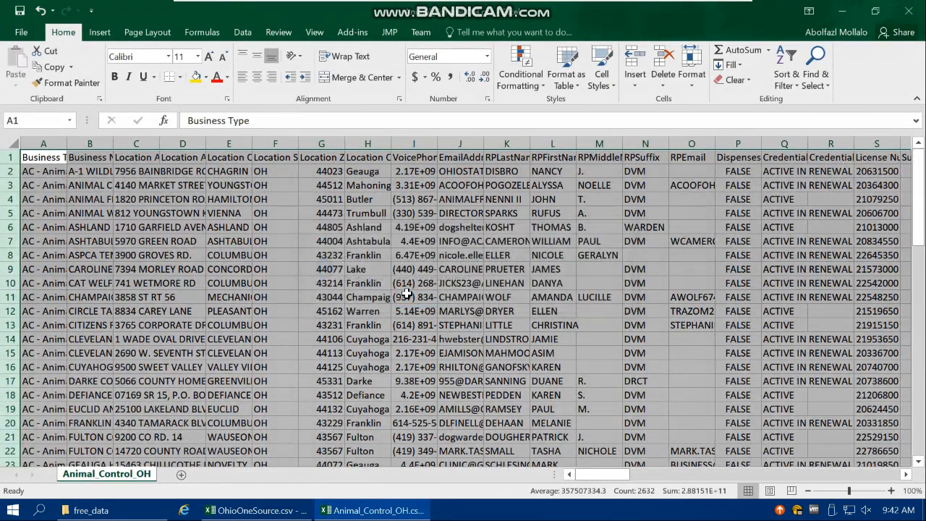
# - Close the Animal_Control_OH.csv and OhioOneSource.csv workbooks without saving changes
pyautogui.click(909, 10)
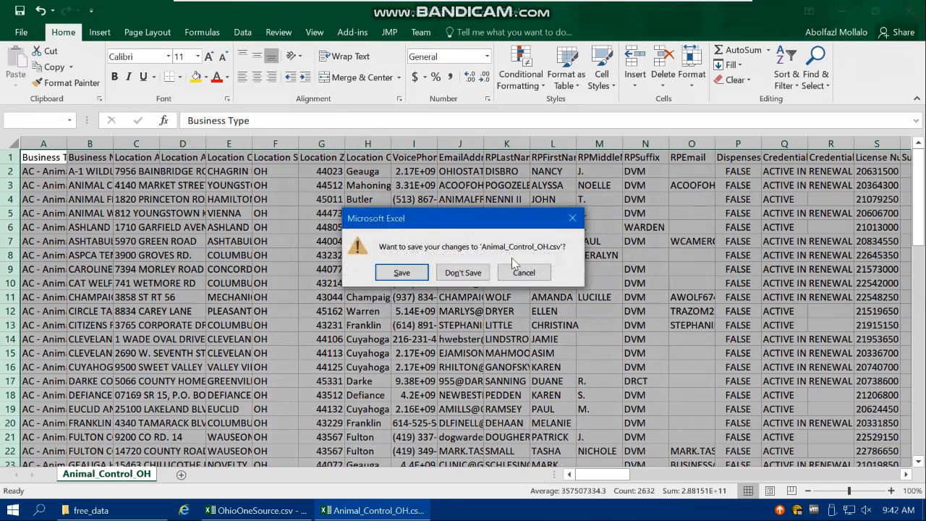
pyautogui.click(463, 273)
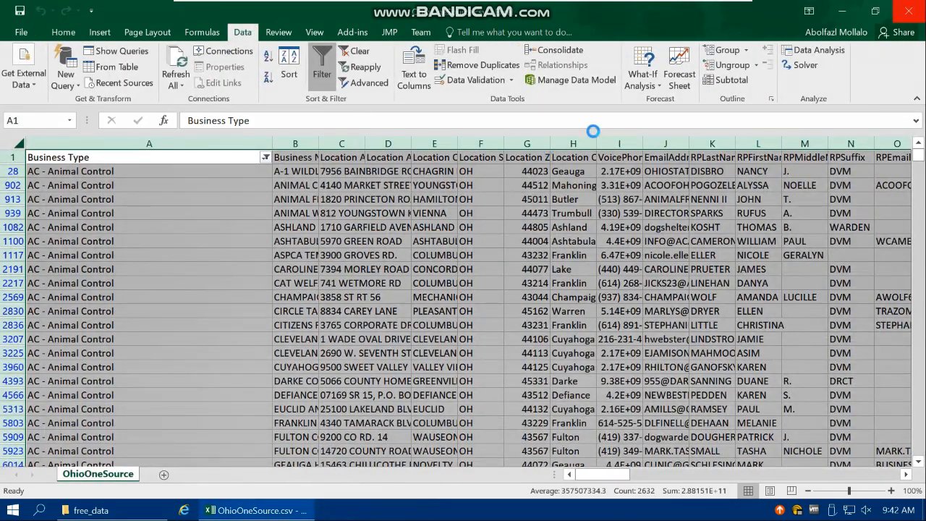
pyautogui.click(909, 11)
pyautogui.click(463, 272)
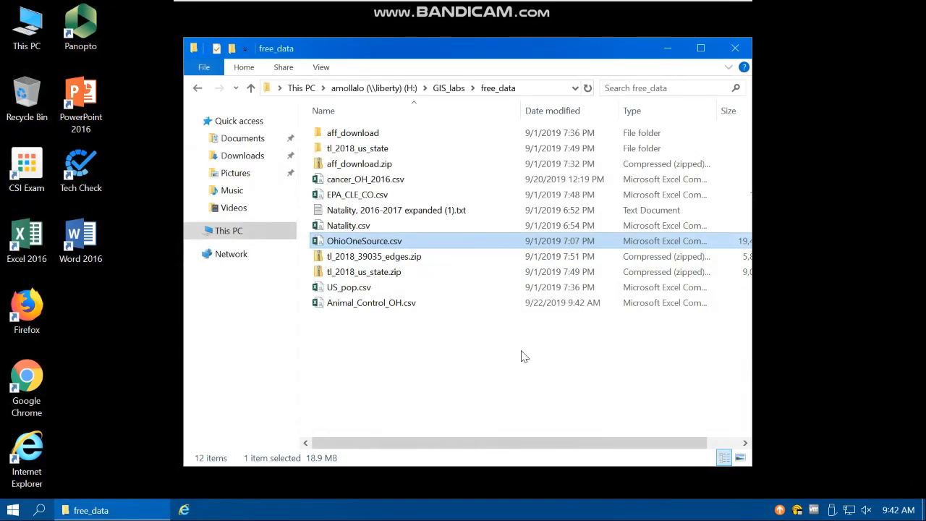
# - Launch ArcMap 10.7 and dismiss the Getting Started dialog to work in an untitled map
pyautogui.click(13, 510)
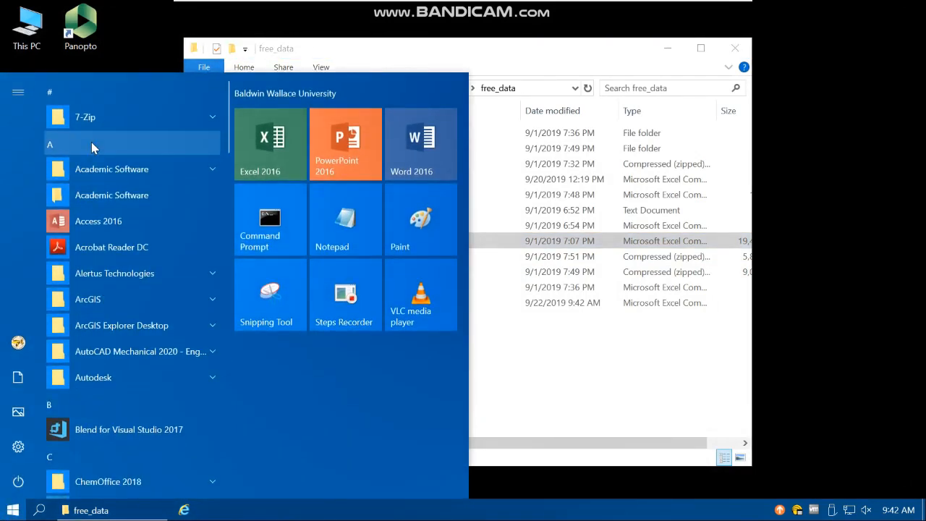
pyautogui.write('arc')
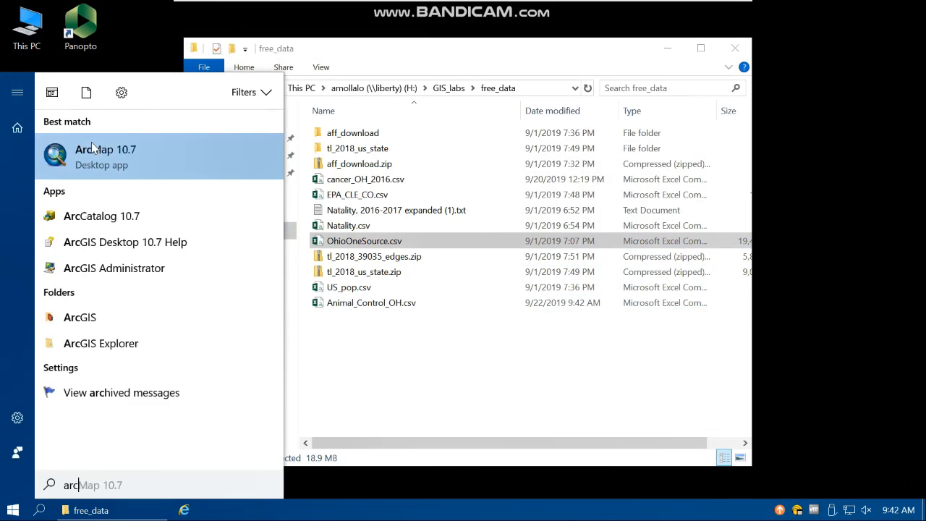
pyautogui.click(93, 144)
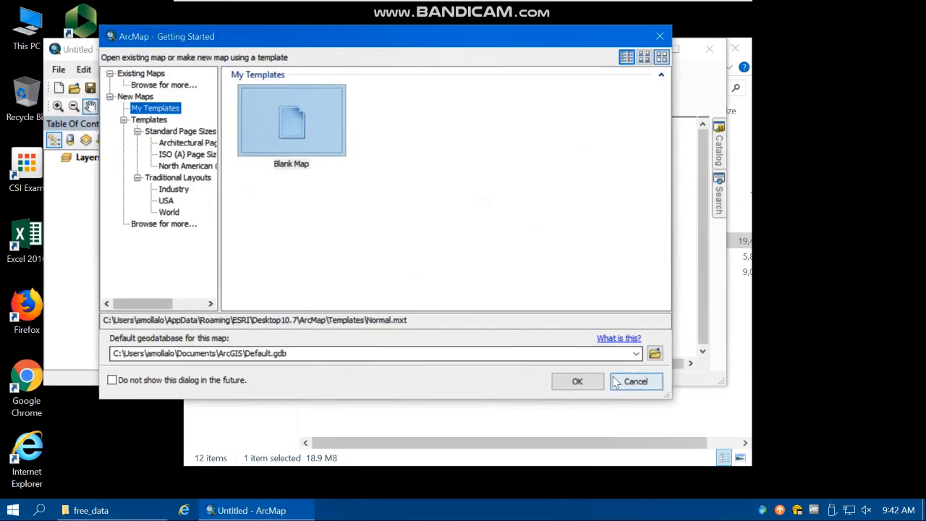
pyautogui.click(616, 381)
# - In the Add Data dialog, connect to the folder H:\GIS_labs\free_data
pyautogui.click(230, 87)
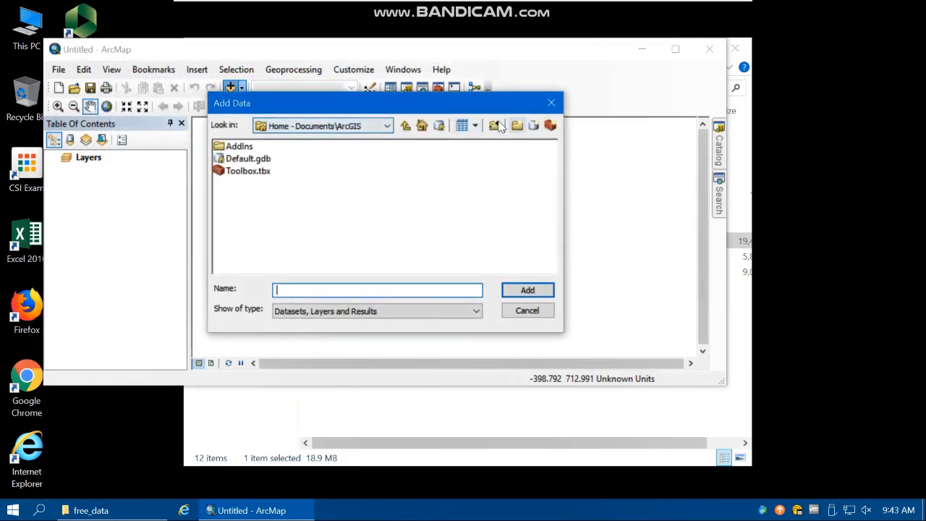
pyautogui.click(493, 126)
pyautogui.doubleClick(400, 244)
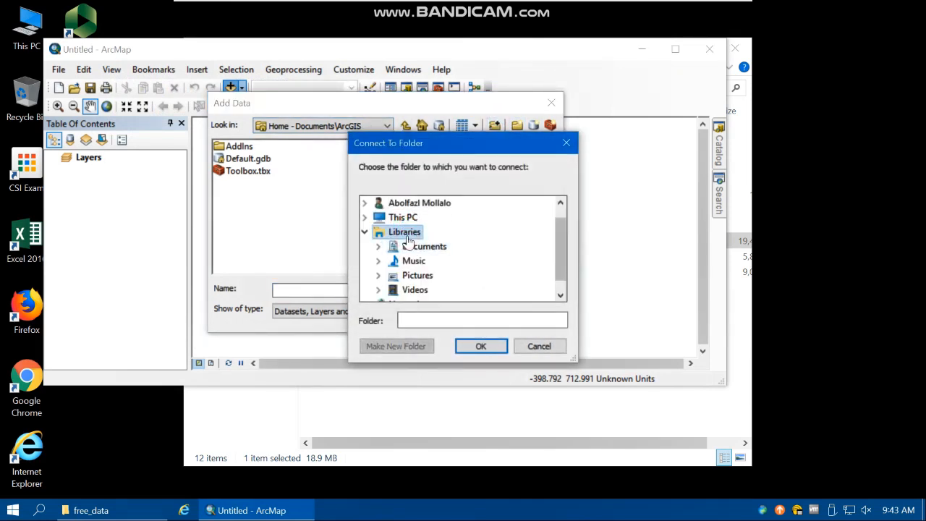
pyautogui.click(403, 219)
pyautogui.scroll(-3, 444, 270)
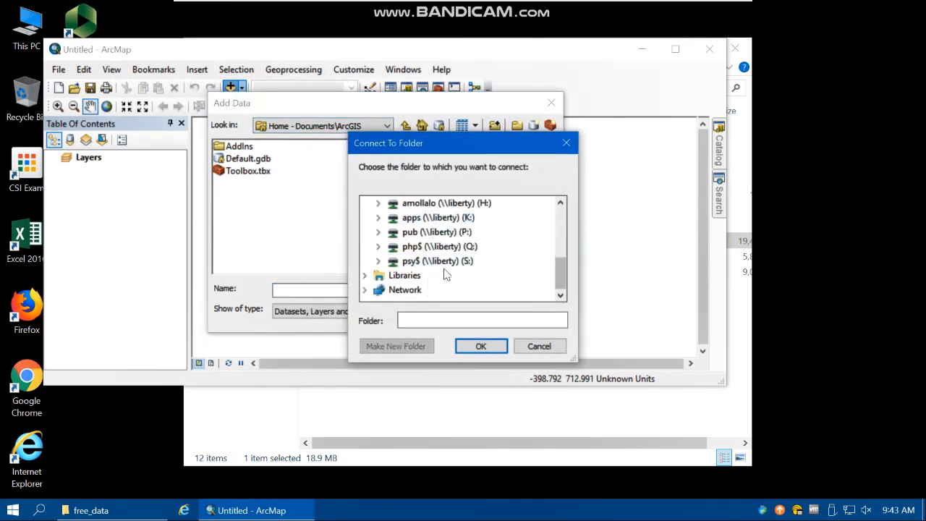
pyautogui.doubleClick(458, 205)
pyautogui.scroll(-3, 445, 269)
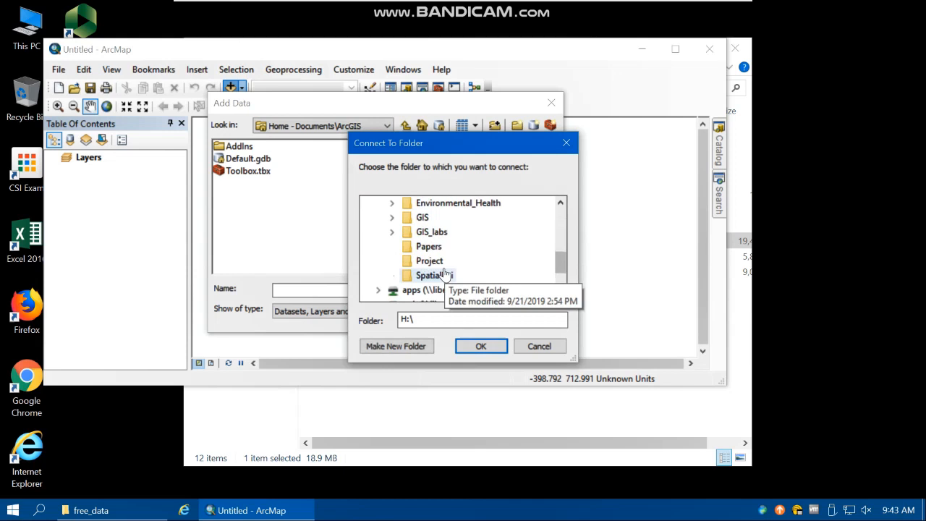
pyautogui.doubleClick(438, 231)
pyautogui.doubleClick(437, 218)
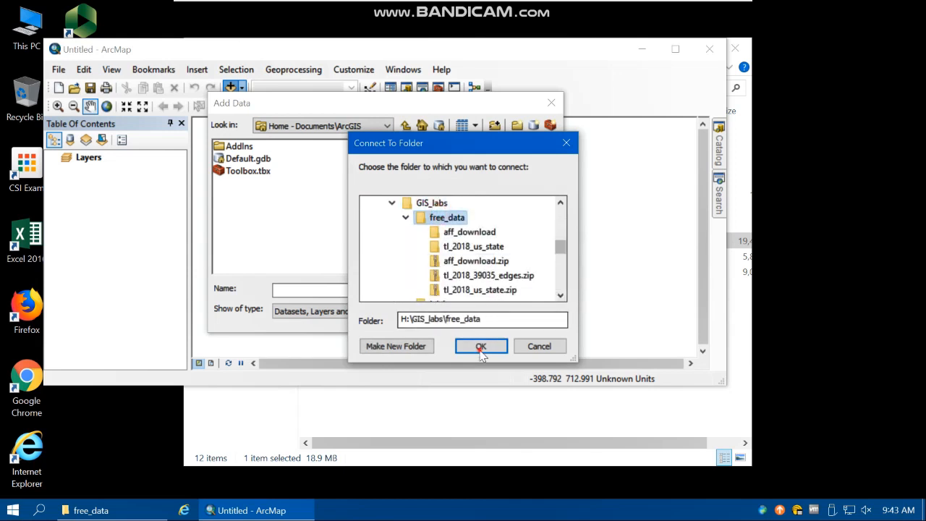
pyautogui.click(481, 345)
# - Add the Animal_Control_OH.csv table from the free_data folder to the map
pyautogui.click(354, 223)
pyautogui.click(293, 172)
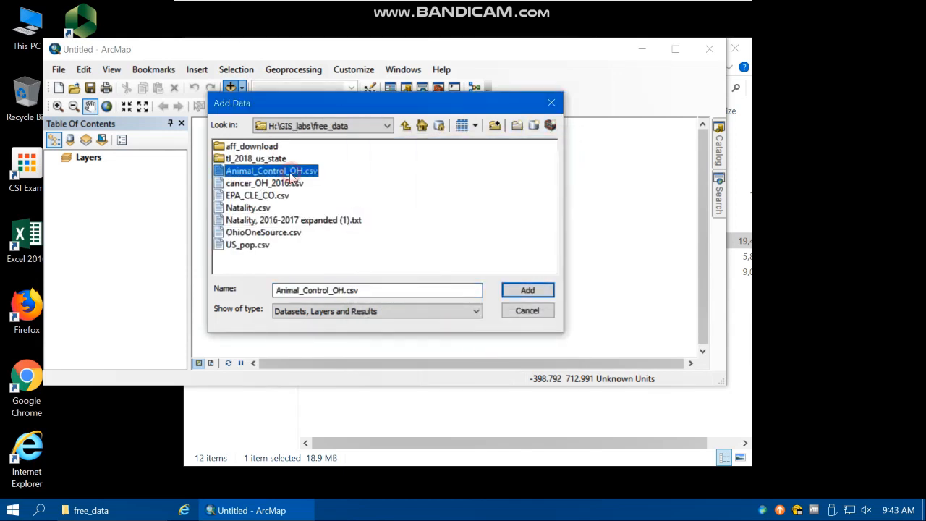
pyautogui.doubleClick(281, 176)
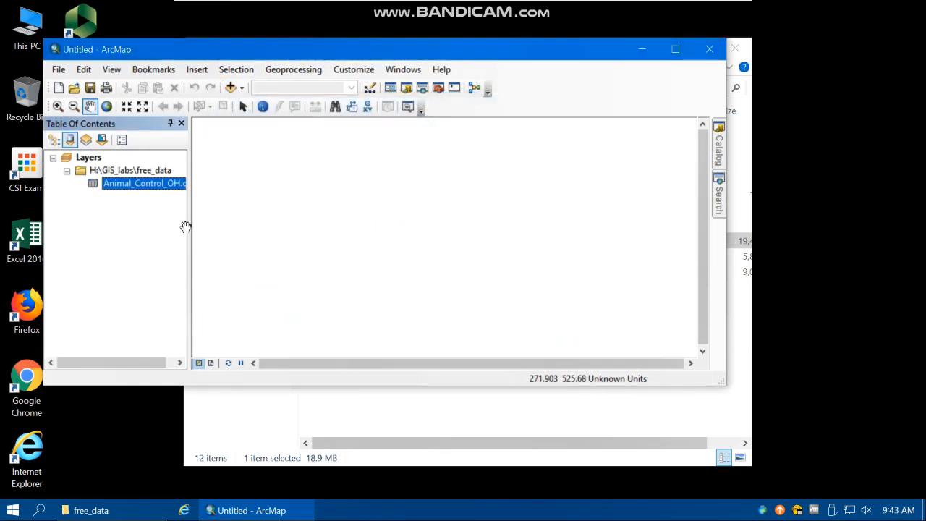
# - Open the attribute table of Animal_Control_OH.csv, examine its fields and records, and close it
pyautogui.click(159, 189)
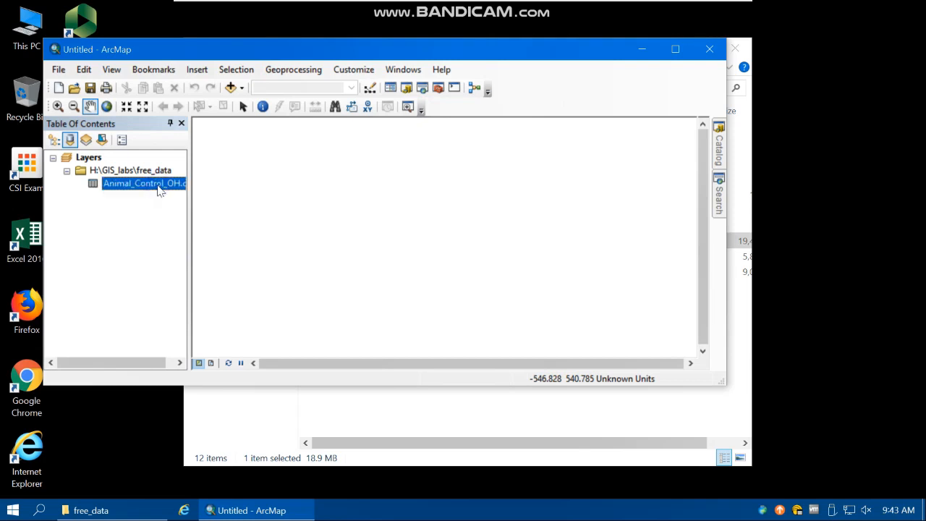
pyautogui.rightClick(159, 190)
pyautogui.click(178, 194)
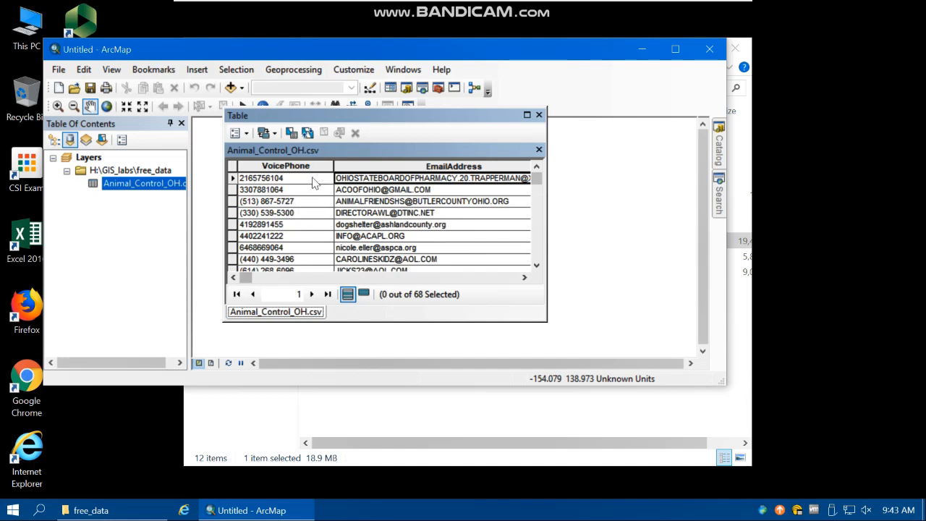
pyautogui.click(538, 115)
# - Browse to the free_data folder inside GIS_labs on the H: drive and open Animal_Control_OH.csv in Excel
pyautogui.click(22, 44)
pyautogui.doubleClick(21, 45)
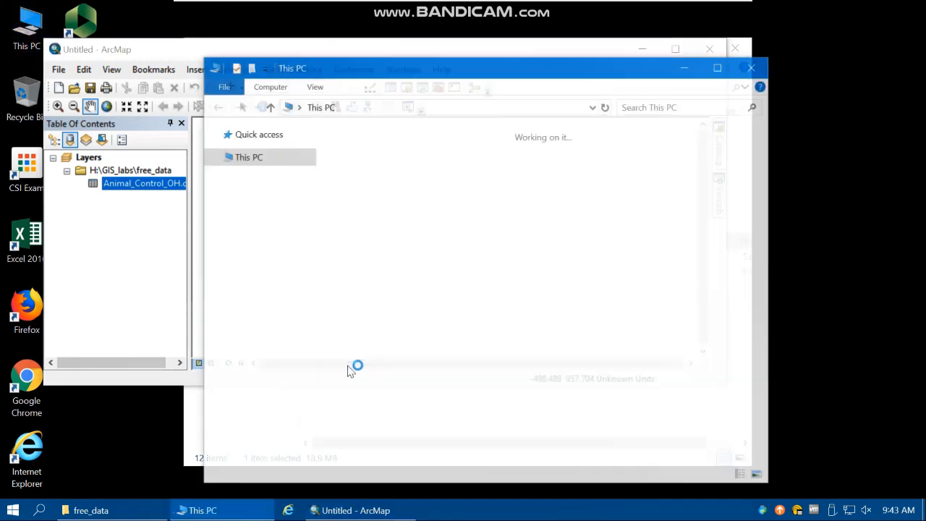
pyautogui.doubleClick(418, 417)
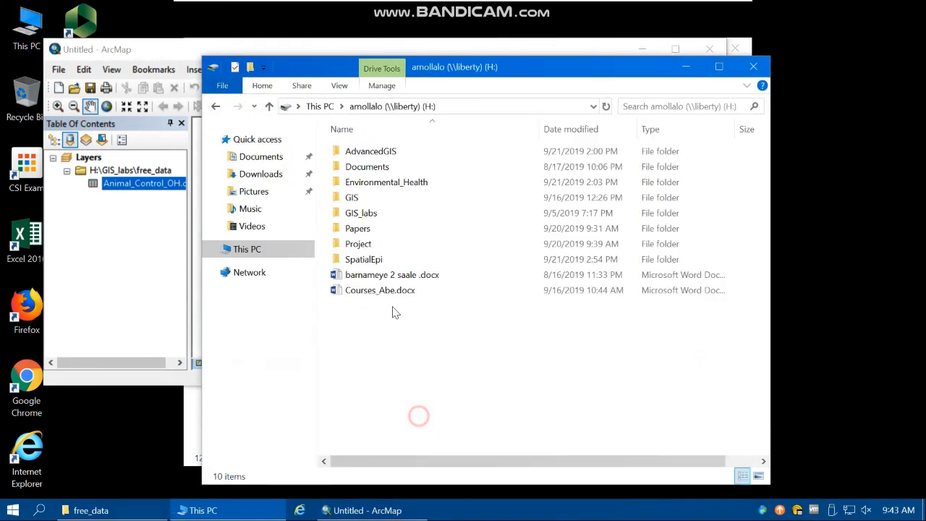
pyautogui.doubleClick(362, 213)
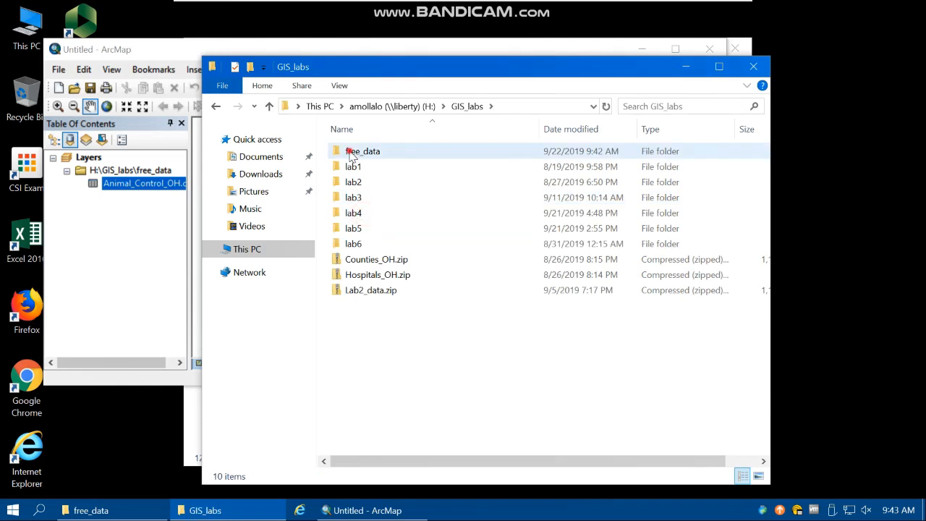
pyautogui.doubleClick(354, 154)
pyautogui.click(357, 199)
pyautogui.doubleClick(357, 200)
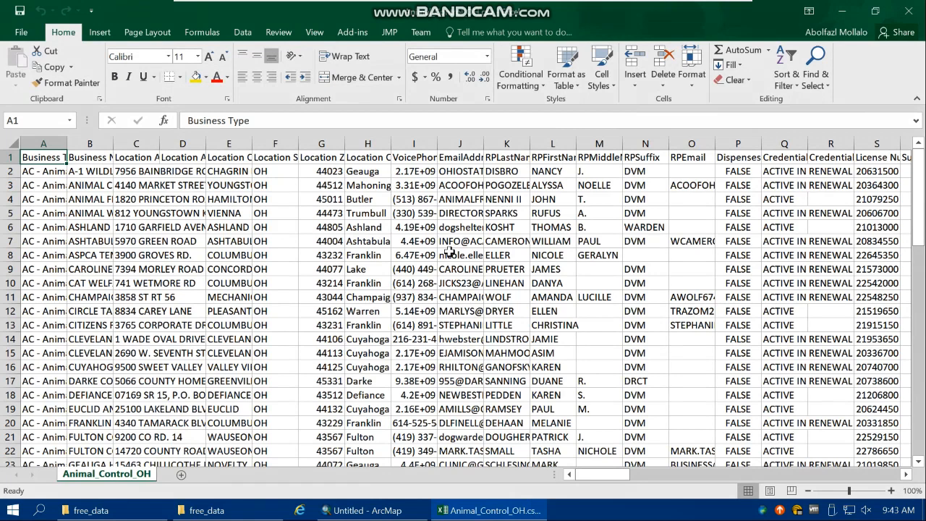
# - Fit column A to its contents and rename the header in cell A1 as Business_Type
pyautogui.doubleClick(68, 150)
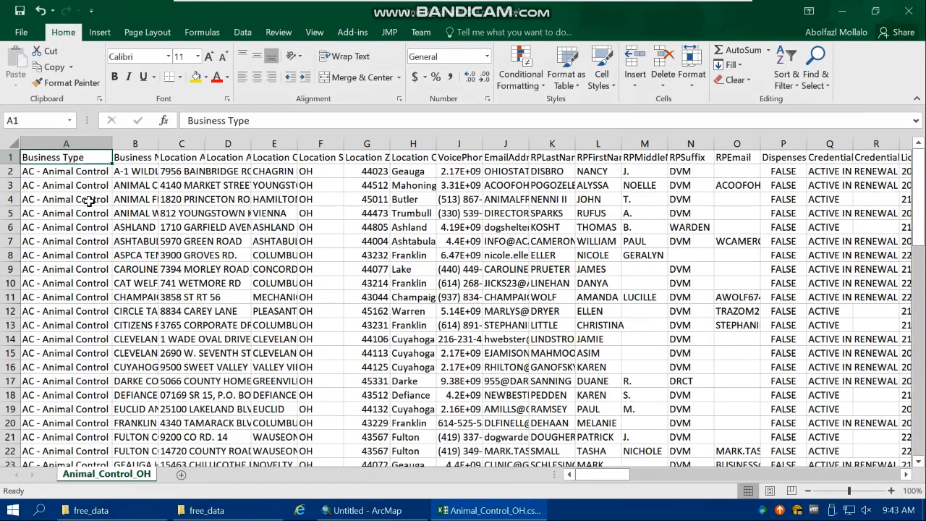
pyautogui.doubleClick(64, 158)
pyautogui.press('BackSpace')
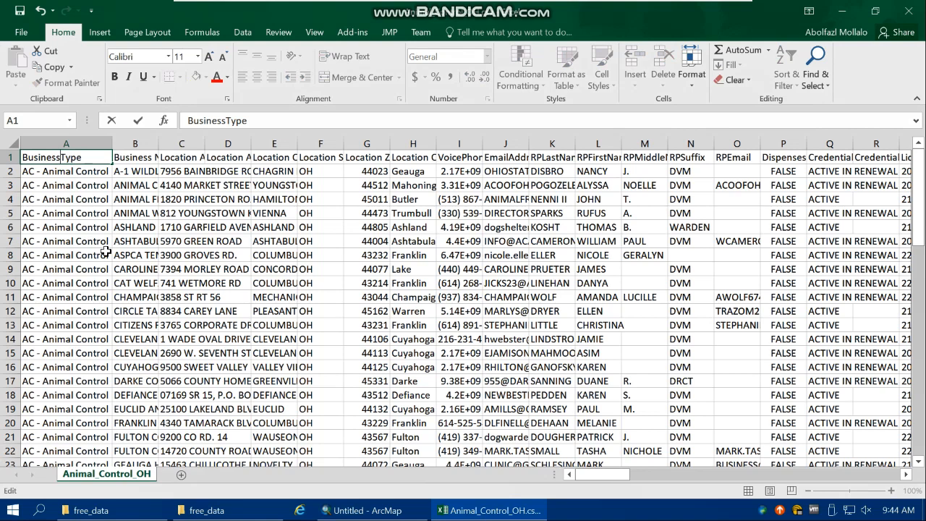
pyautogui.write('_')
pyautogui.press('Return')
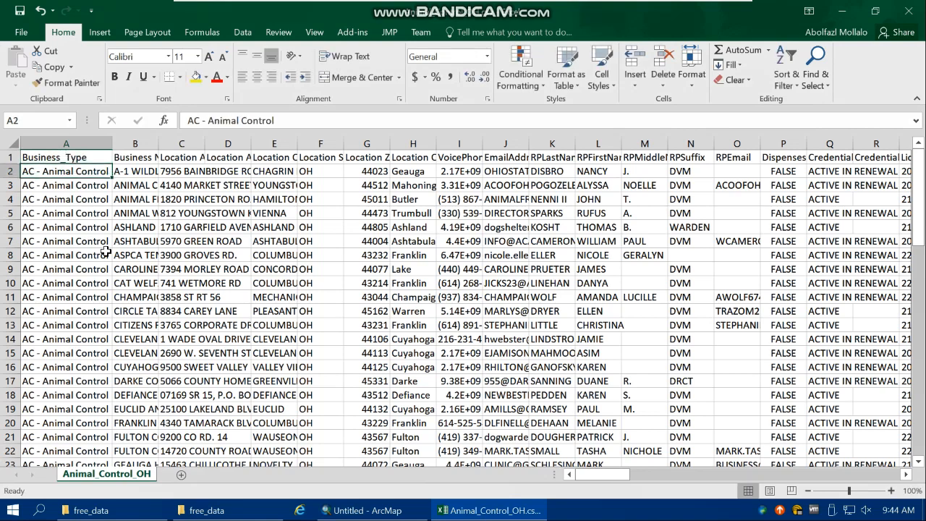
# - Rename the header in cell B1 as Business_Name and resize columns B and C
pyautogui.doubleClick(157, 142)
pyautogui.doubleClick(153, 157)
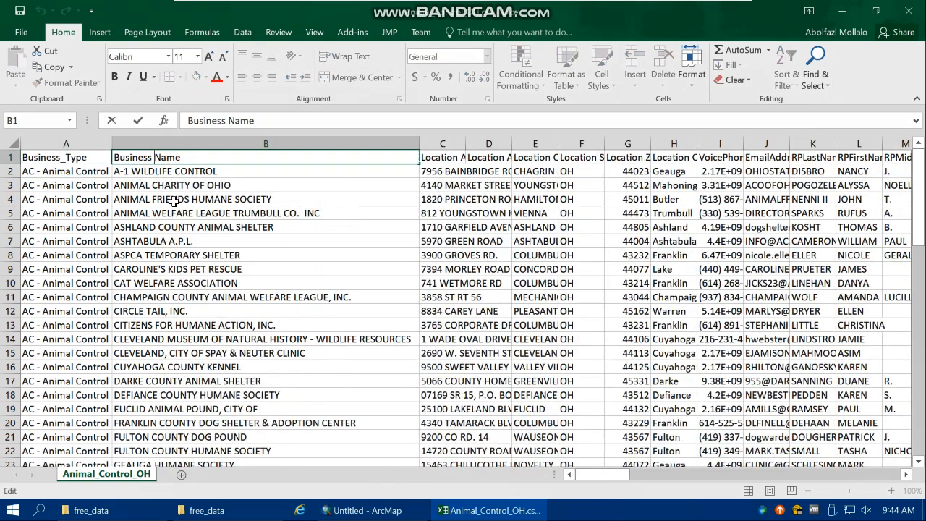
pyautogui.press('BackSpace')
pyautogui.write('_')
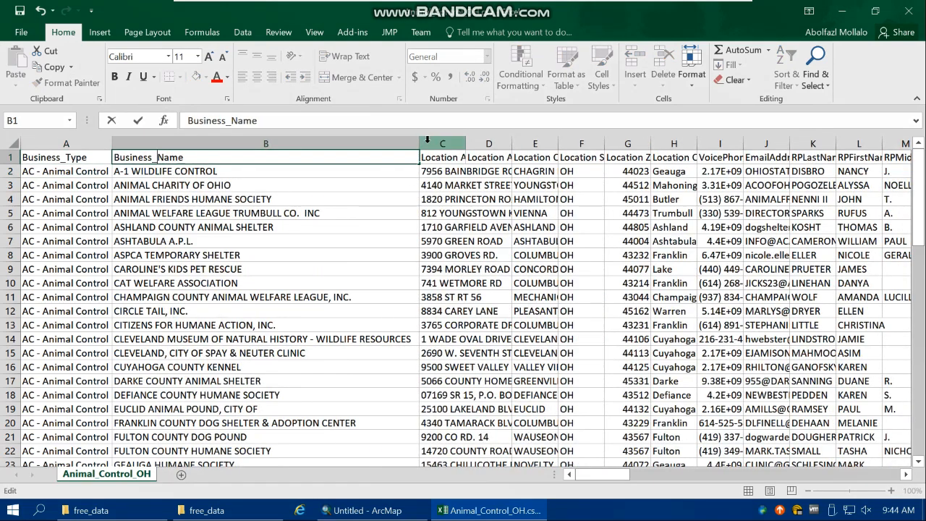
pyautogui.moveTo(421, 142); pyautogui.dragTo(350, 137)
# - Replace the first space in the header of cell C1 with an underscore, giving Location_Address Line 1
pyautogui.click(313, 155)
pyautogui.click(298, 157)
pyautogui.doubleClick(299, 157)
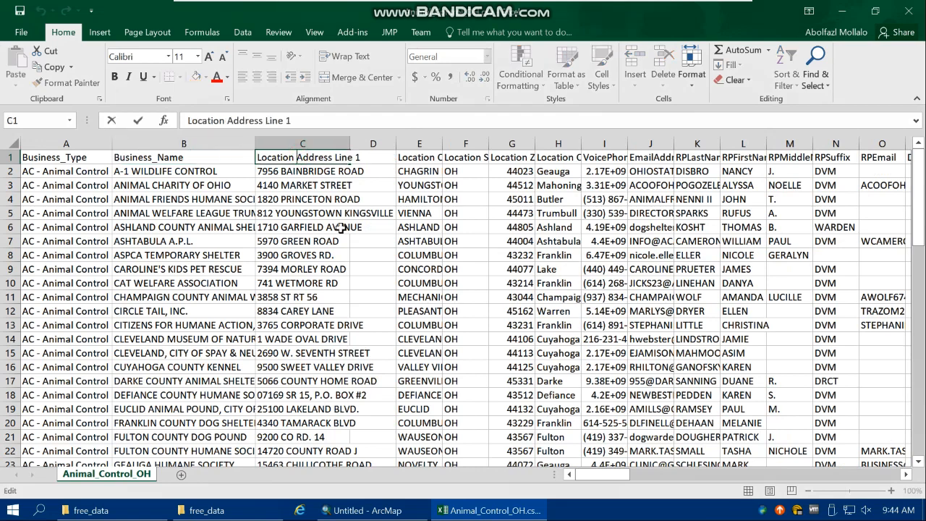
pyautogui.press('BackSpace')
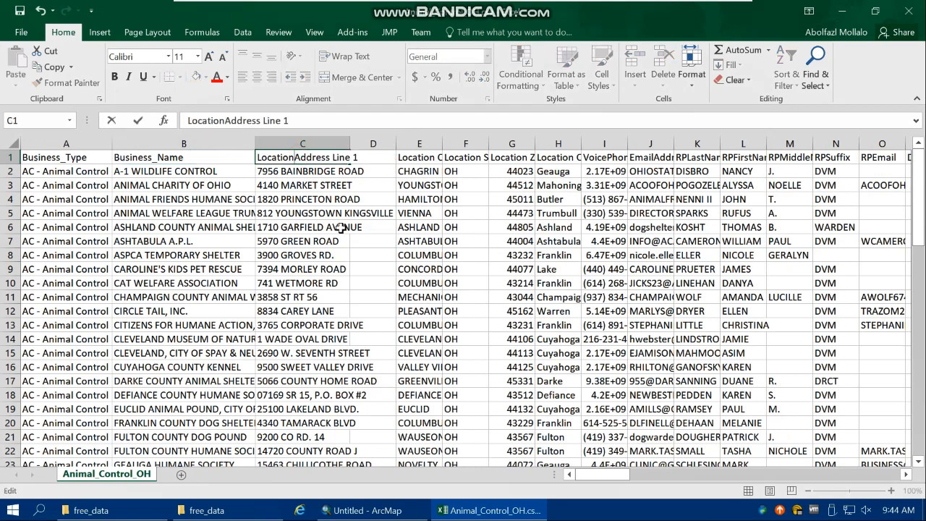
pyautogui.write('_')
pyautogui.click(357, 228)
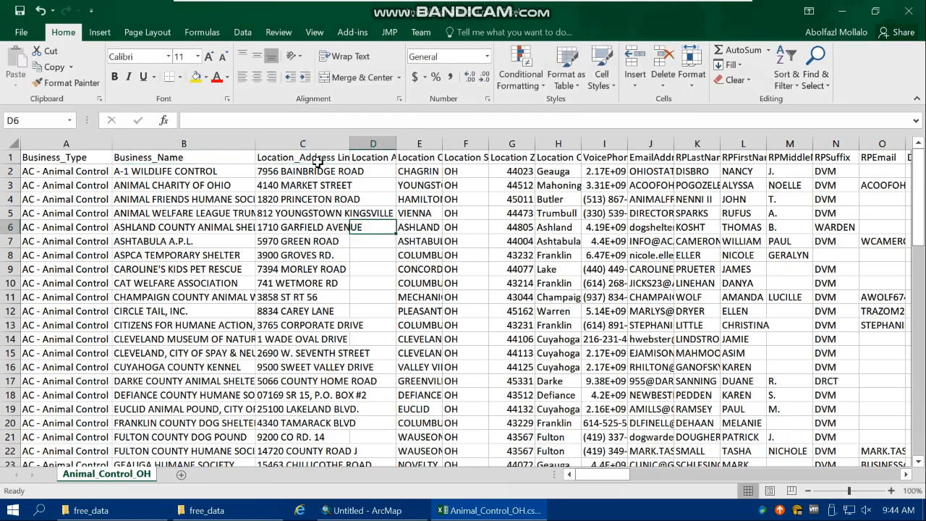
# - Fit column D to its contents and rename the header in cell D1 as Location_Address Line 2
pyautogui.doubleClick(397, 142)
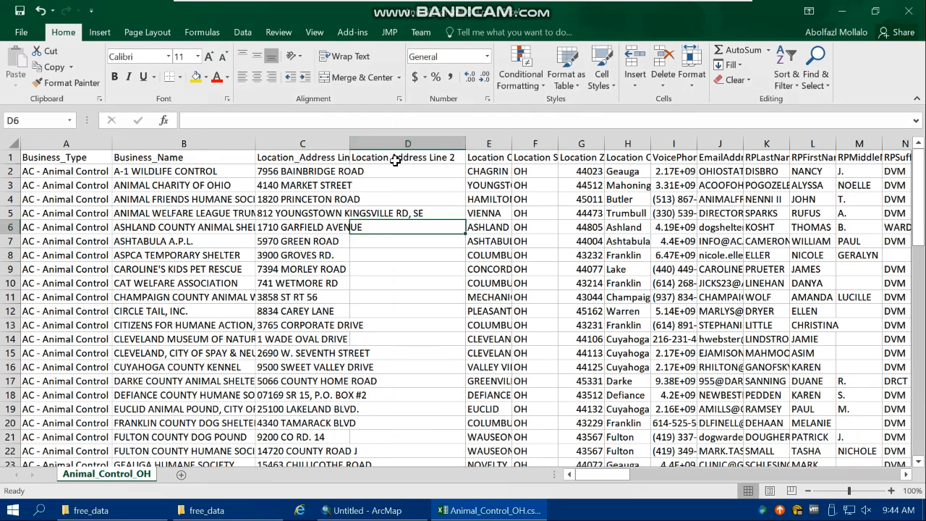
pyautogui.click(367, 157)
pyautogui.doubleClick(389, 157)
pyautogui.press('BackSpace')
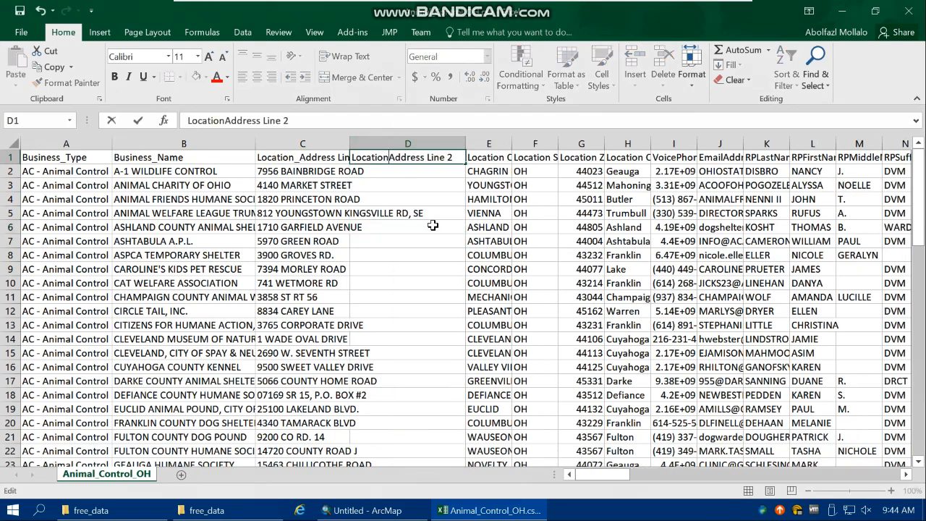
pyautogui.write('_')
# - Fit column C to its contents and remove the remaining spaces from header C1 so it reads Location_AddressLine1
pyautogui.click(340, 157)
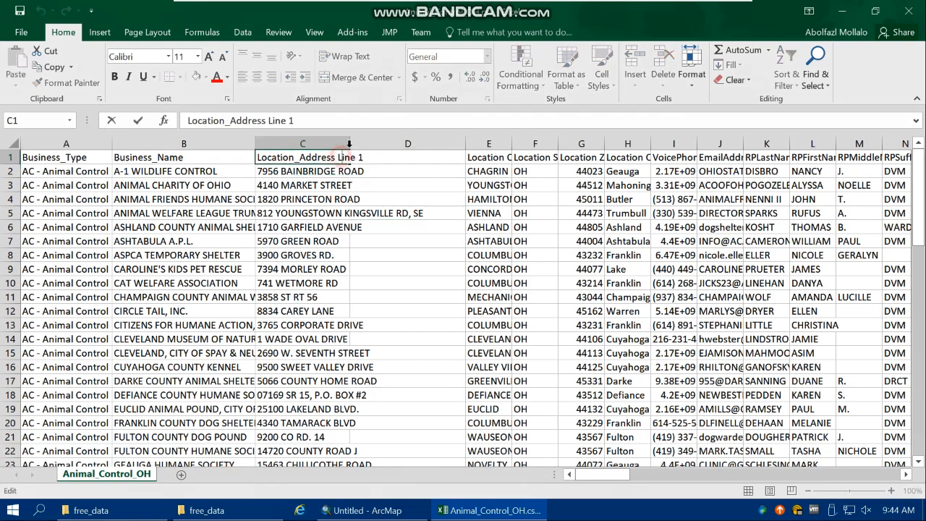
pyautogui.click(354, 143)
pyautogui.doubleClick(347, 143)
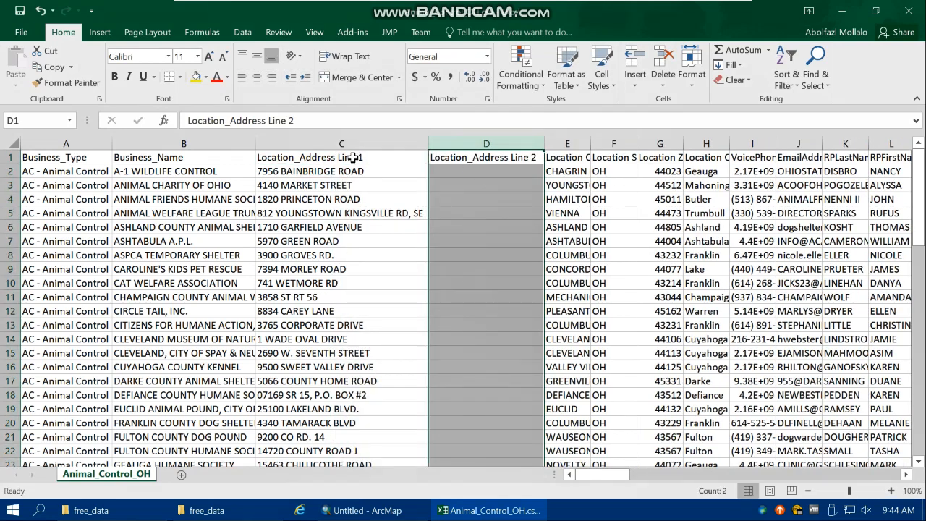
pyautogui.doubleClick(337, 157)
pyautogui.press('BackSpace')
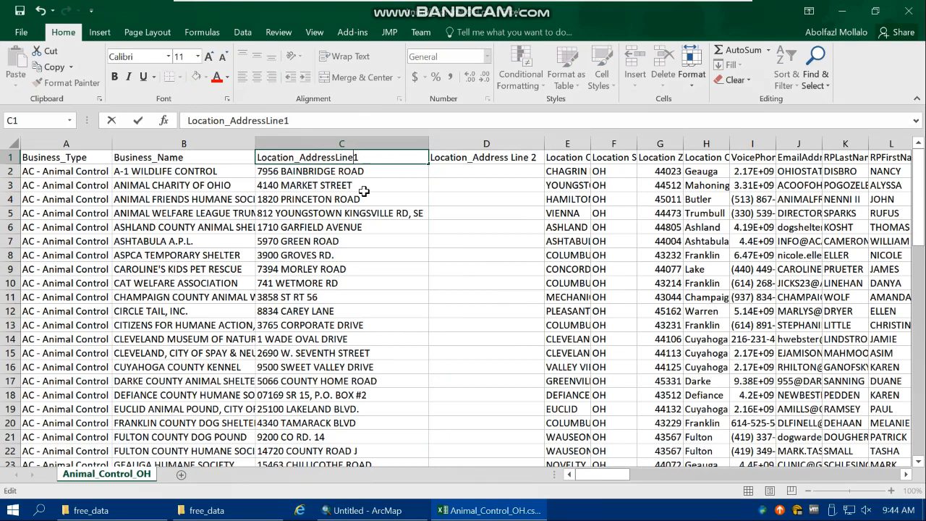
pyautogui.press('Return')
# - Remove the remaining spaces from the header in cell D1 so it reads Location_AddressLine2
pyautogui.doubleClick(509, 157)
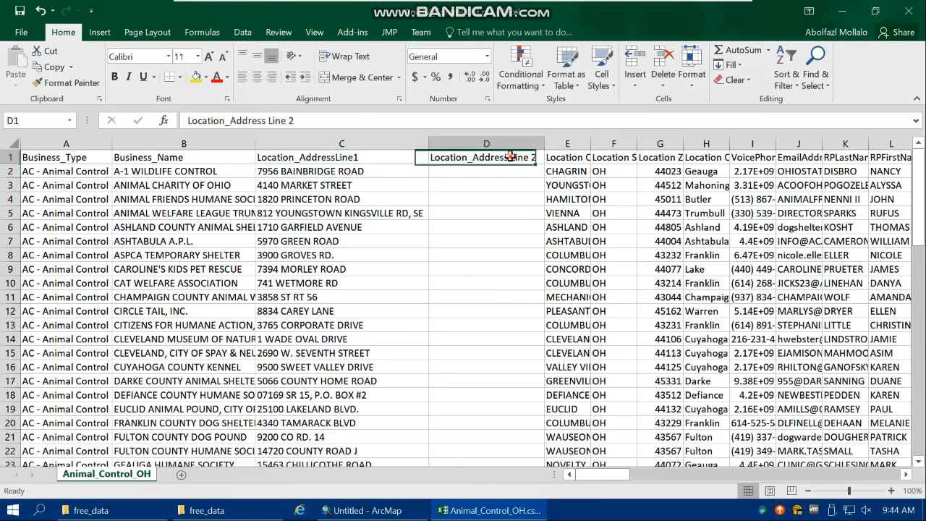
pyautogui.press('Delete')
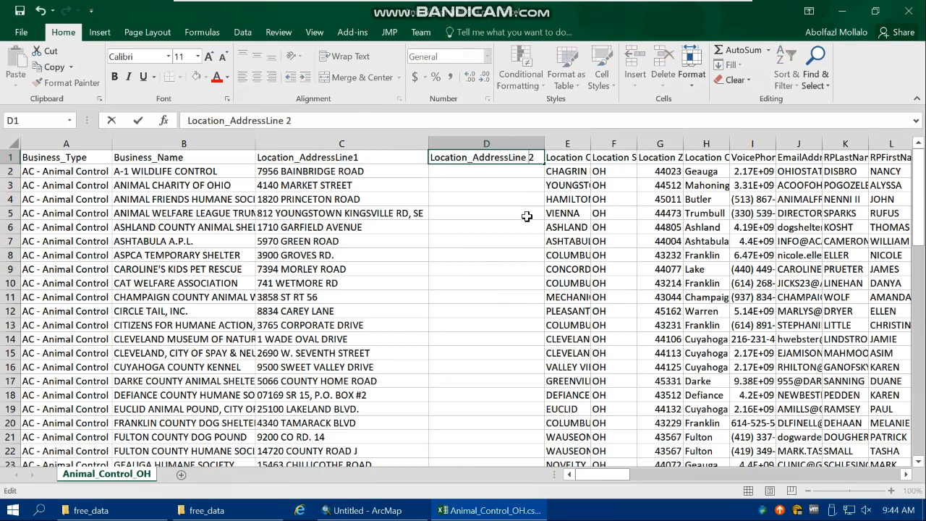
pyautogui.click(527, 216)
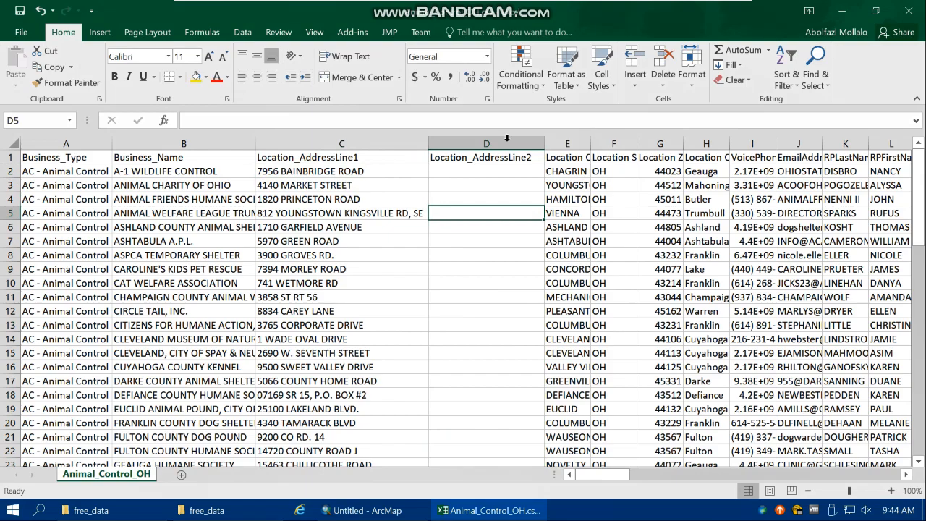
pyautogui.click(507, 138)
pyautogui.moveTo(916, 206)
pyautogui.mouseDown()
pyautogui.moveTo(917, 441)
pyautogui.moveTo(919, 199)
pyautogui.mouseUp()
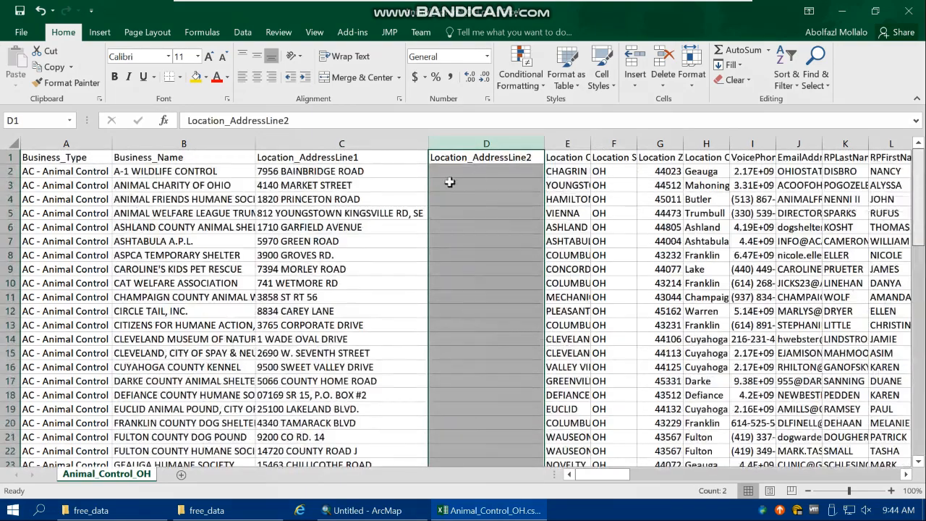
# - Fit column E to its contents and rename the header in cell E1 as Location_City
pyautogui.doubleClick(591, 140)
pyautogui.doubleClick(589, 156)
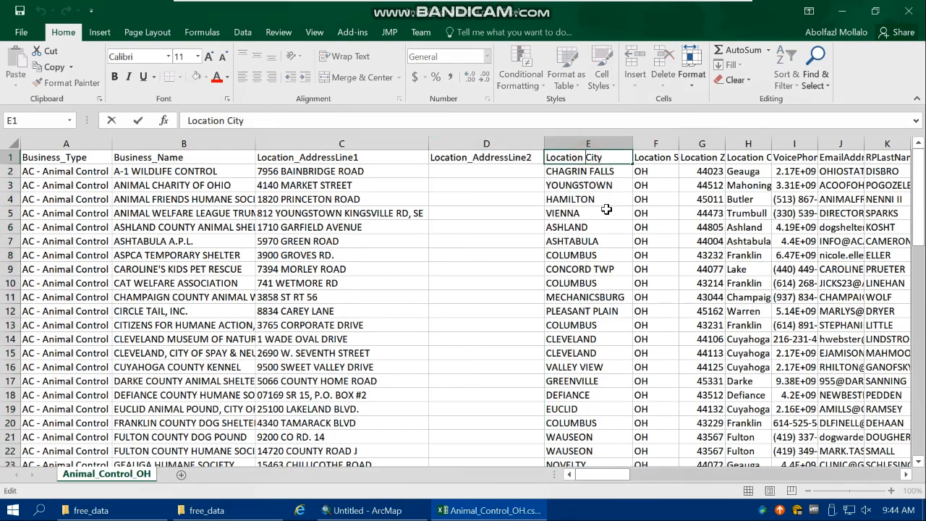
pyautogui.press('BackSpace')
pyautogui.write('_')
pyautogui.press('Return')
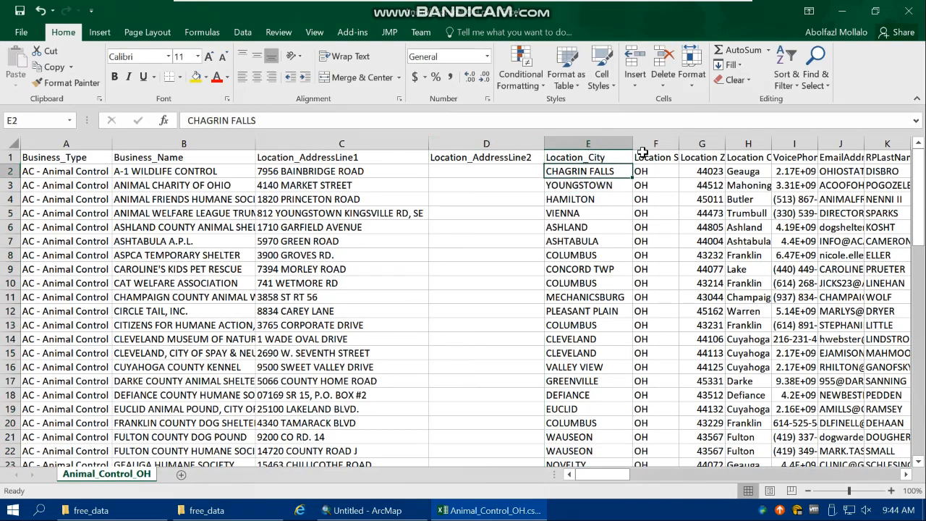
# - Fit column F to its contents and rename the header in cell F1 as Location_State
pyautogui.doubleClick(679, 143)
pyautogui.doubleClick(674, 157)
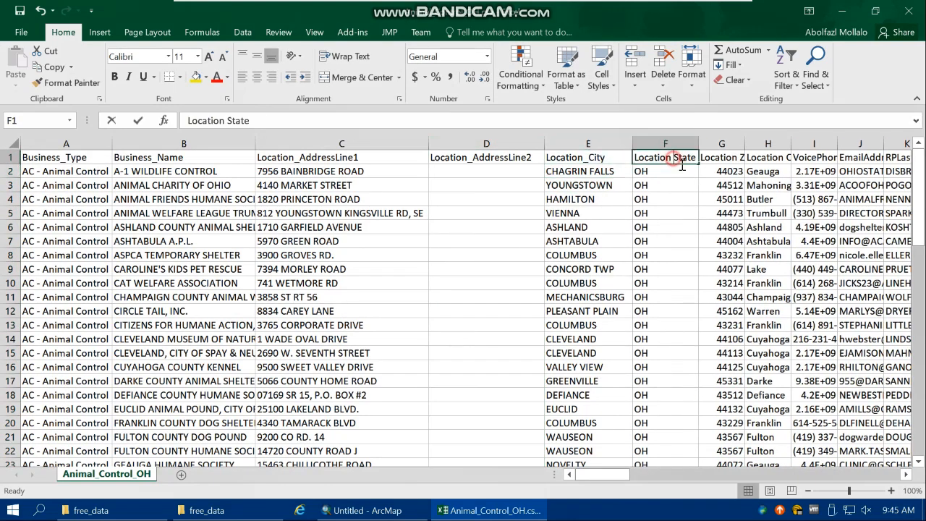
pyautogui.press('BackSpace')
pyautogui.write('_')
pyautogui.press('Return')
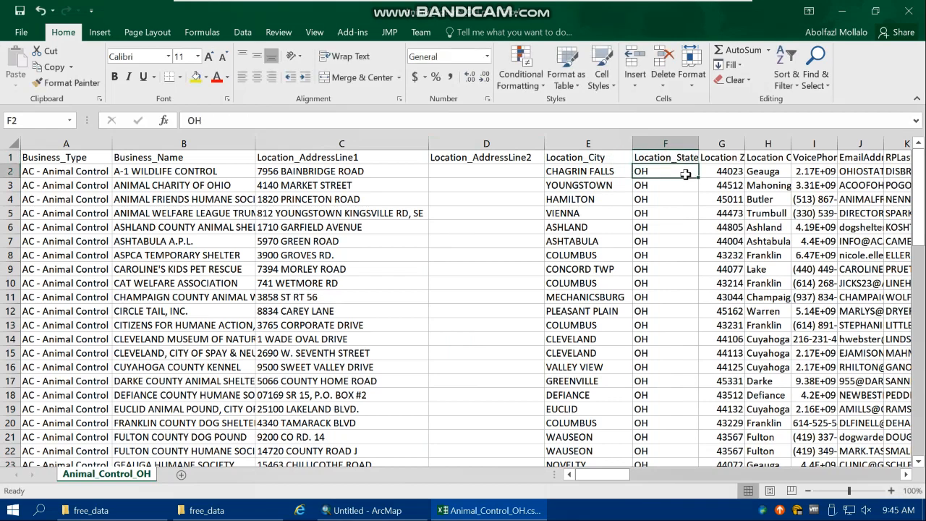
# - Fit column G to its contents and rename the header in cell G1 as Location_Zip
pyautogui.doubleClick(745, 144)
pyautogui.doubleClick(738, 158)
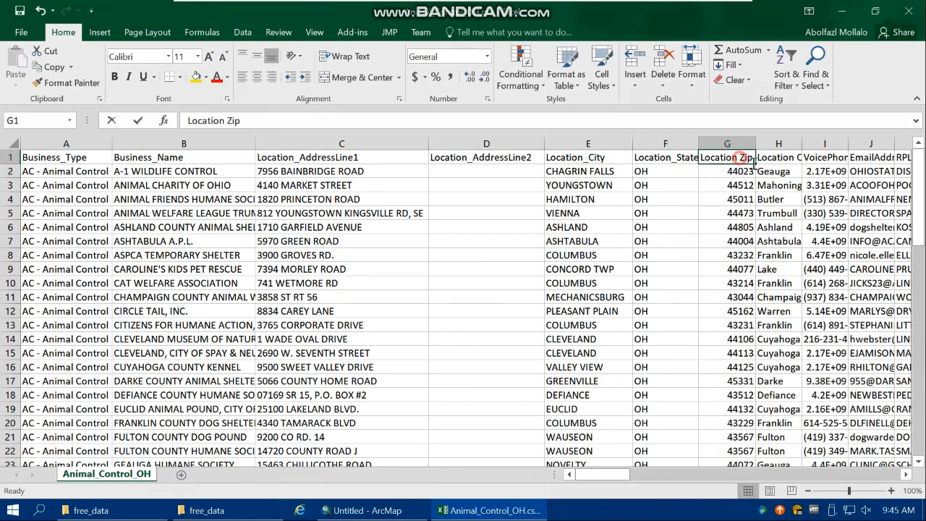
pyautogui.press('BackSpace')
pyautogui.click(751, 171)
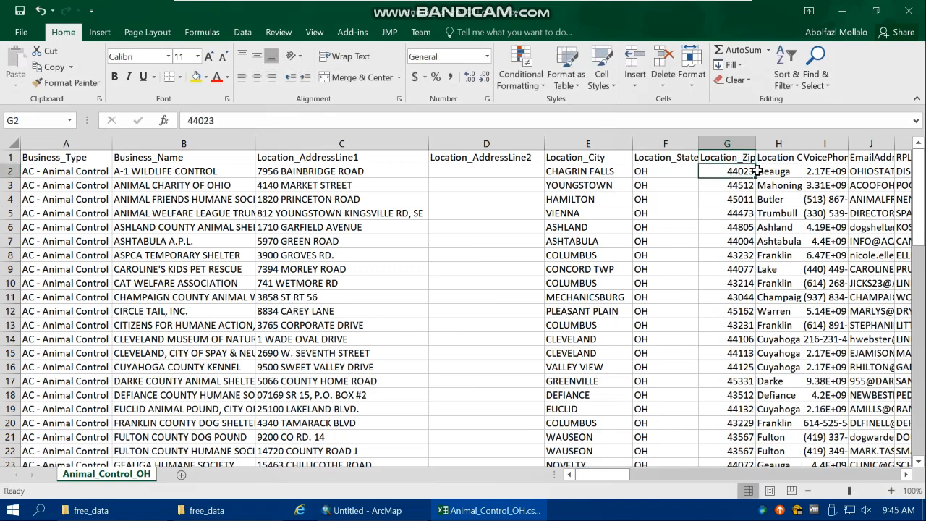
# - Fit column H to its contents and rename the header in cell H1 as Location_County
pyautogui.doubleClick(802, 143)
pyautogui.doubleClick(799, 158)
pyautogui.press('BackSpace')
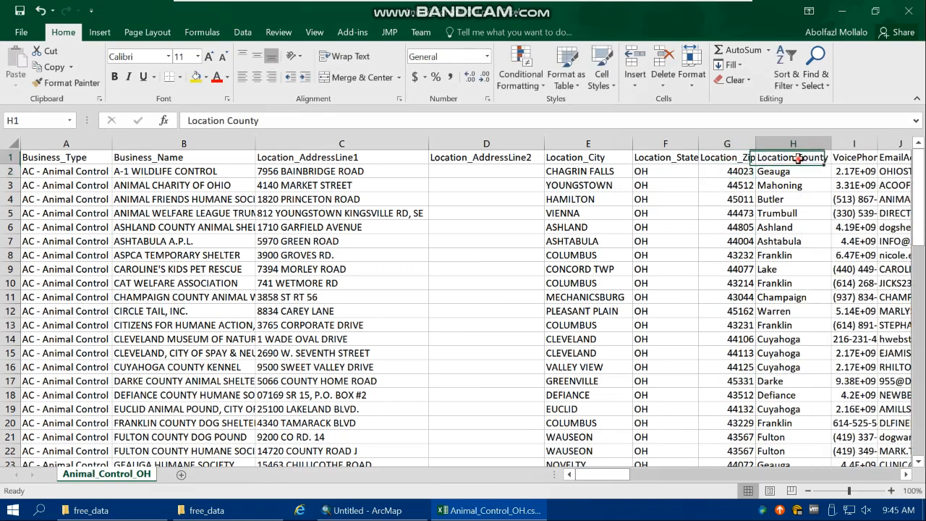
pyautogui.press('BackSpace')
pyautogui.write('_')
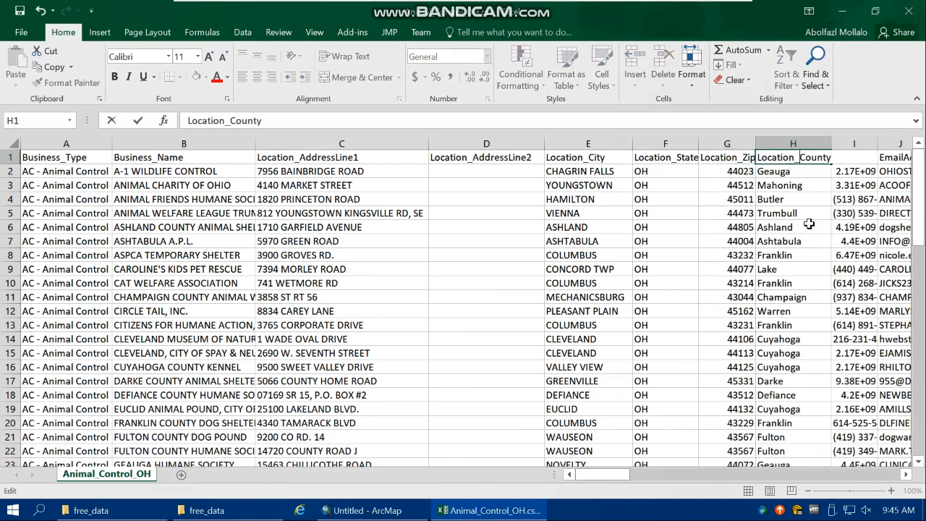
pyautogui.click(808, 226)
# - Fit column S to its contents so the full License Number header shows
pyautogui.click(906, 474)
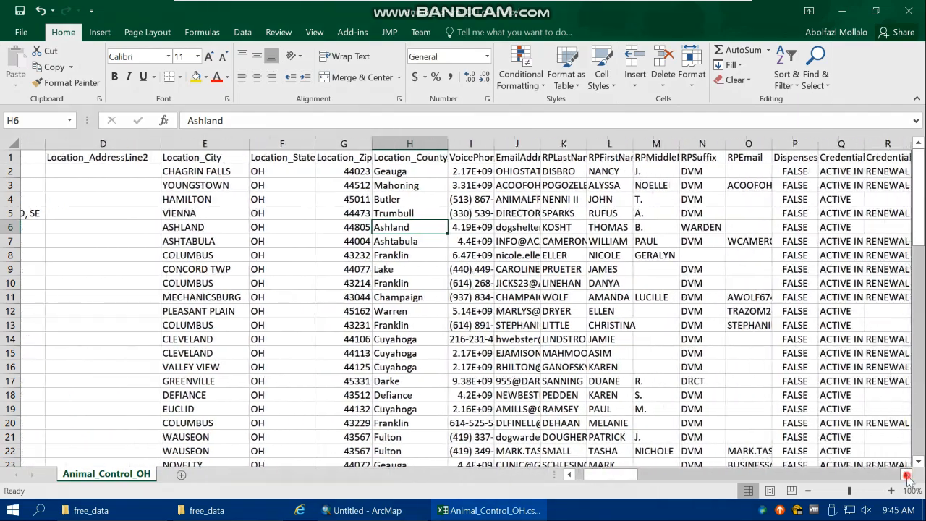
pyautogui.click(906, 474)
pyautogui.click(906, 474)
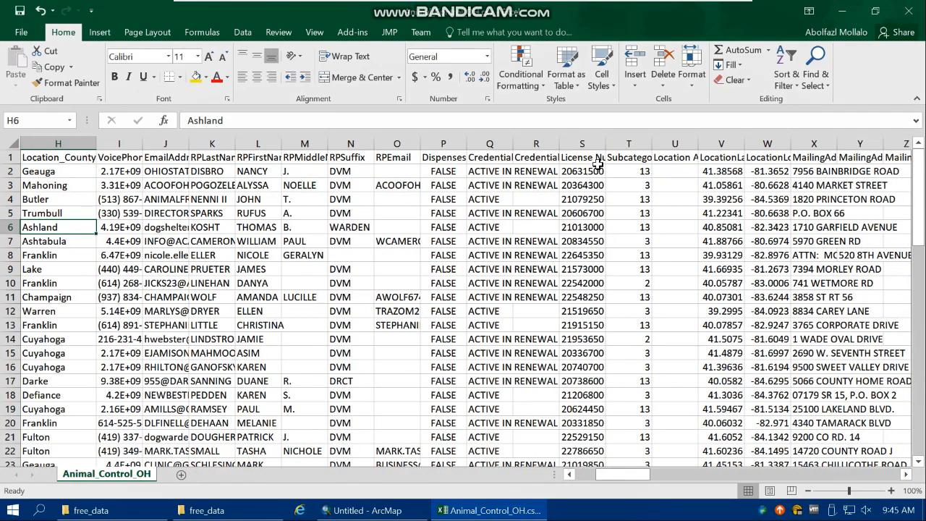
pyautogui.doubleClick(606, 144)
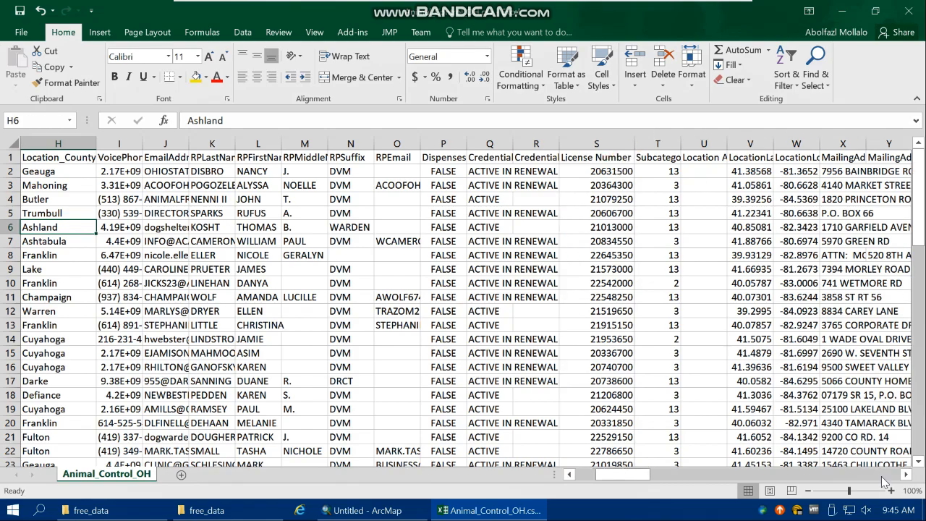
# - Examine the headers and data of the columns beyond License Number for further names containing spaces
pyautogui.click(906, 475)
pyautogui.click(906, 475)
pyautogui.click(906, 474)
pyautogui.click(906, 475)
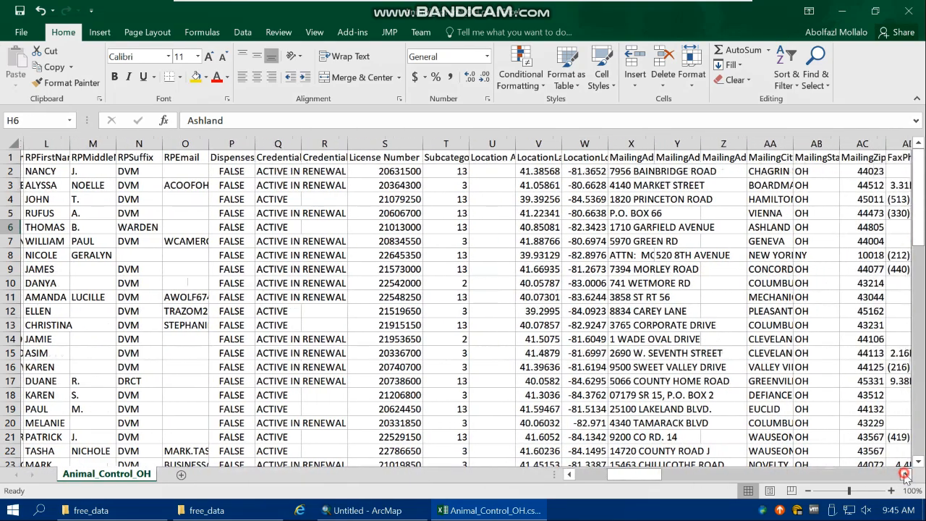
pyautogui.click(906, 475)
pyautogui.click(906, 474)
pyautogui.click(906, 475)
pyautogui.click(906, 474)
pyautogui.click(906, 475)
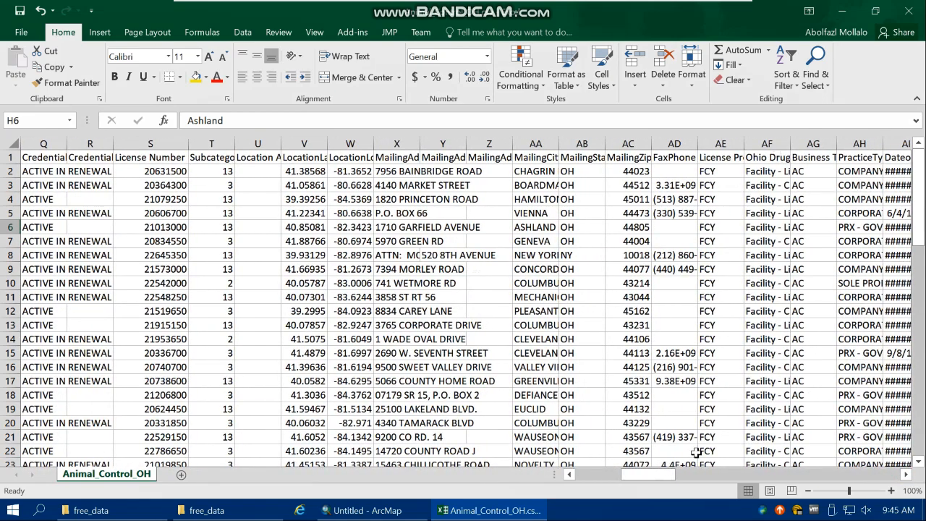
# - Delete the empty columns BJ through CB, from the EHD email field to ERC_Email
pyautogui.moveTo(662, 479); pyautogui.dragTo(787, 474)
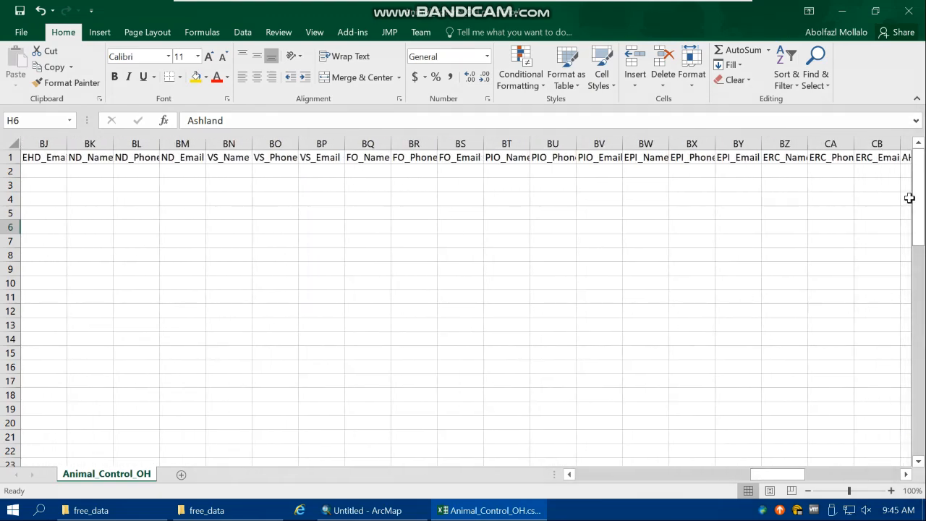
pyautogui.moveTo(917, 201); pyautogui.dragTo(43, 139)
pyautogui.rightClick(46, 142)
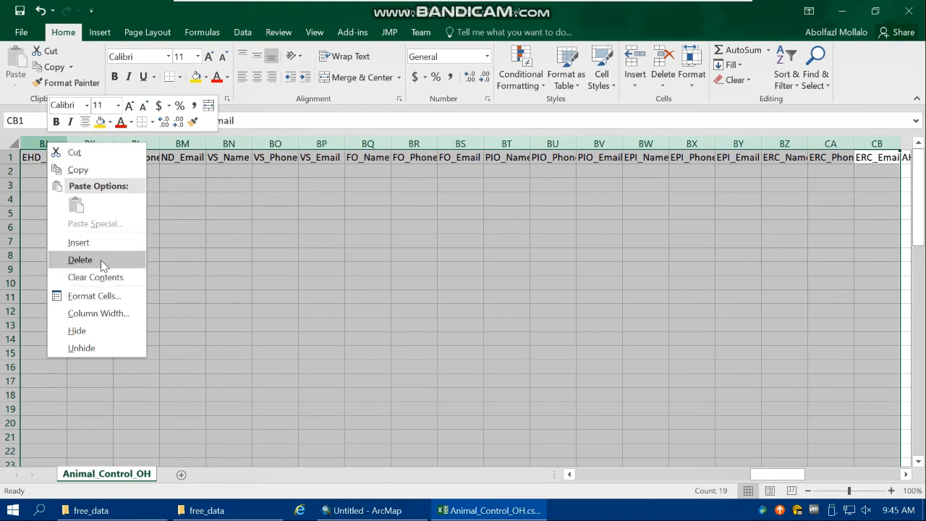
pyautogui.click(101, 260)
# - Delete the empty columns from AHC_Name through LHDId, BJ to BZ
pyautogui.moveTo(795, 148); pyautogui.dragTo(45, 142)
pyautogui.rightClick(56, 143)
pyautogui.click(107, 259)
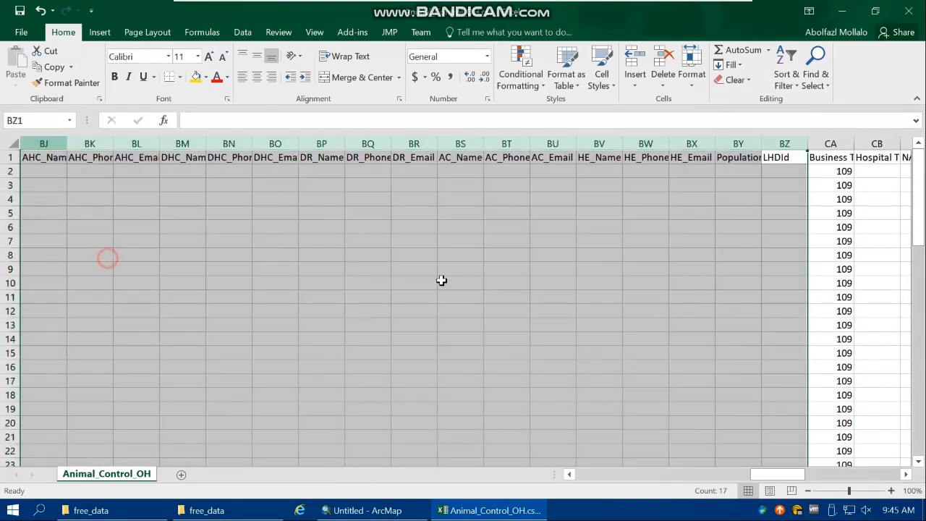
# - Delete columns BK through BR, from the hospital type field to Website
pyautogui.click(410, 145)
pyautogui.moveTo(410, 145); pyautogui.dragTo(98, 143)
pyautogui.rightClick(99, 145)
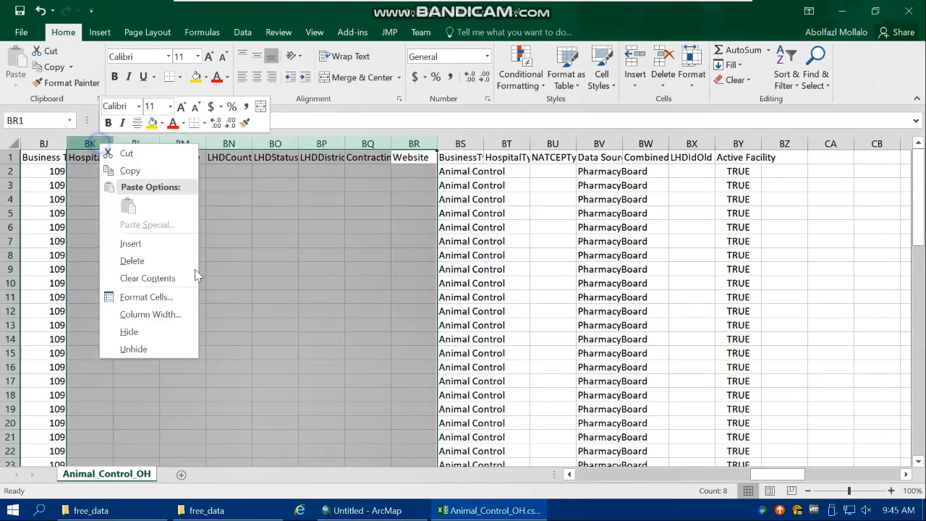
pyautogui.click(145, 259)
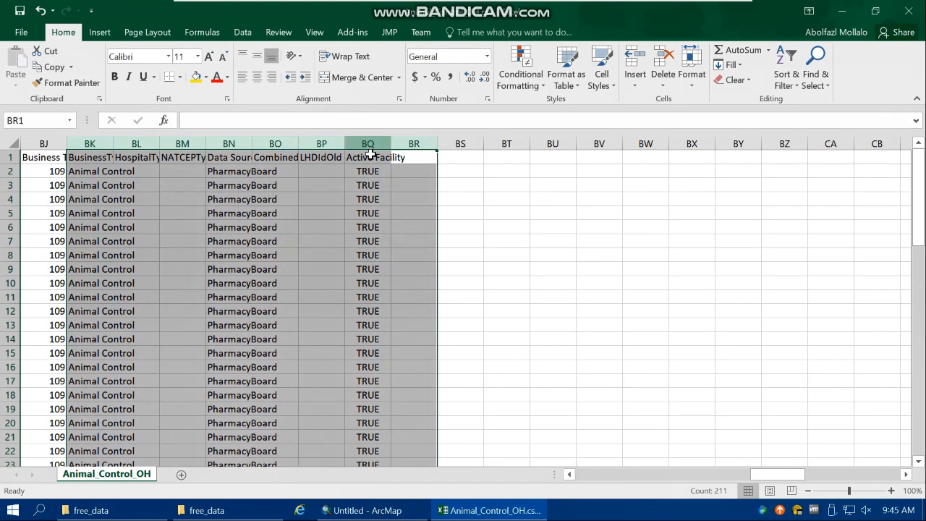
# - Delete the remaining end columns BJ through BQ, from the business type field to Active Facility
pyautogui.click(368, 143)
pyautogui.moveTo(182, 143); pyautogui.dragTo(86, 142)
pyautogui.moveTo(918, 167); pyautogui.dragTo(884, 98)
pyautogui.moveTo(367, 143); pyautogui.dragTo(44, 141)
pyautogui.rightClick(43, 141)
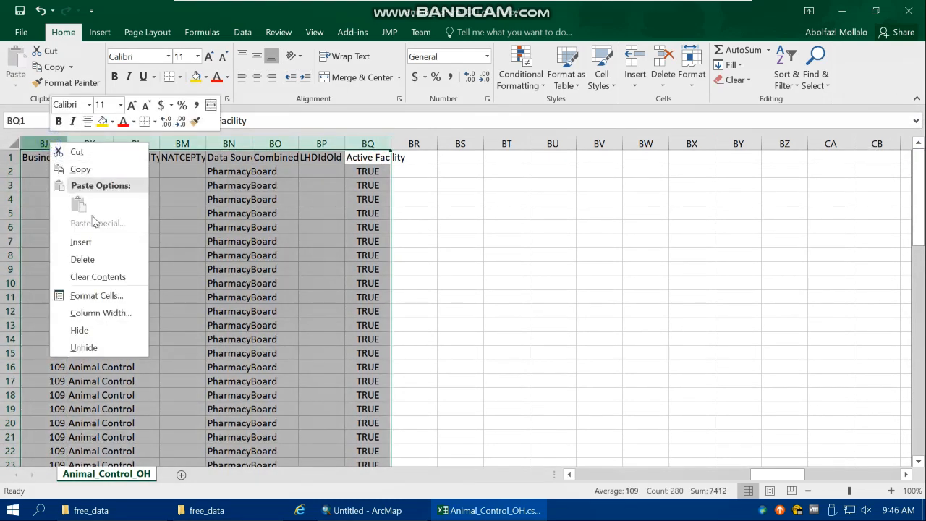
pyautogui.click(80, 256)
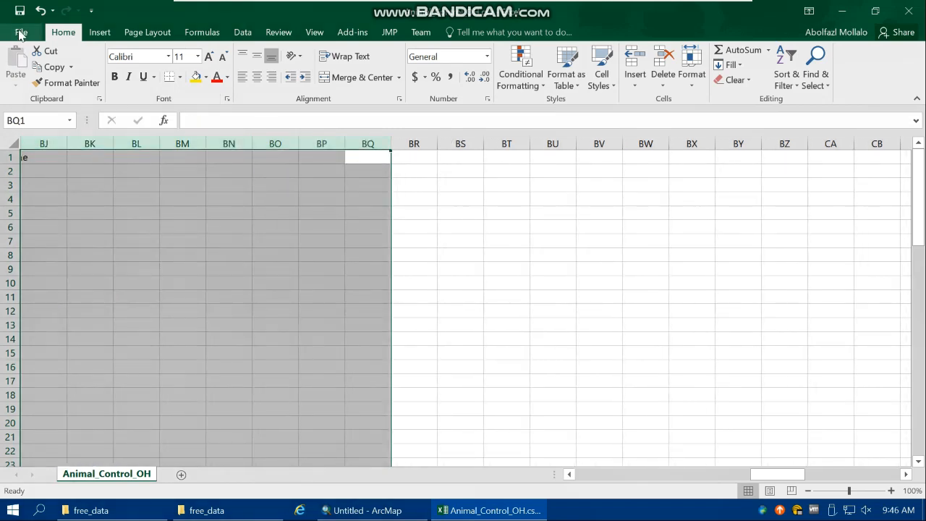
# - Save Animal_Control_OH.csv in its CSV format and close the workbook without saving again
pyautogui.click(356, 258)
pyautogui.click(19, 10)
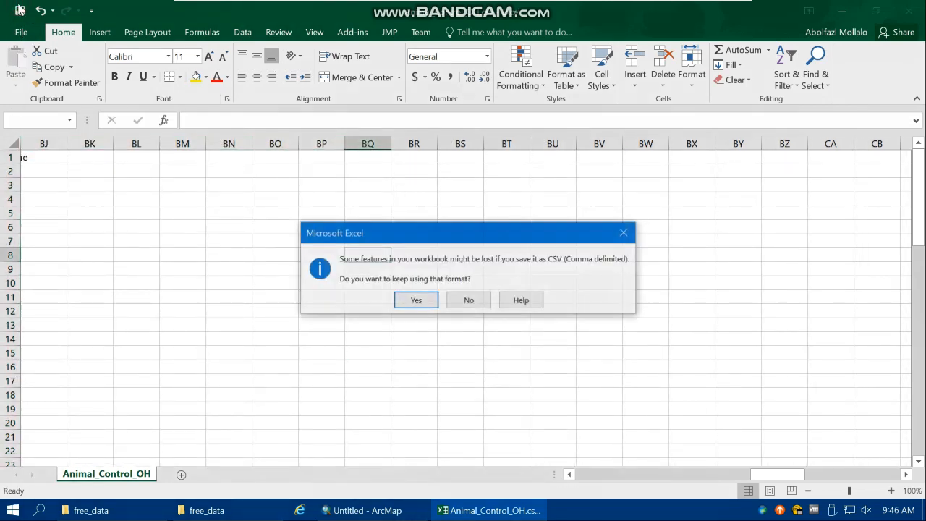
pyautogui.click(409, 295)
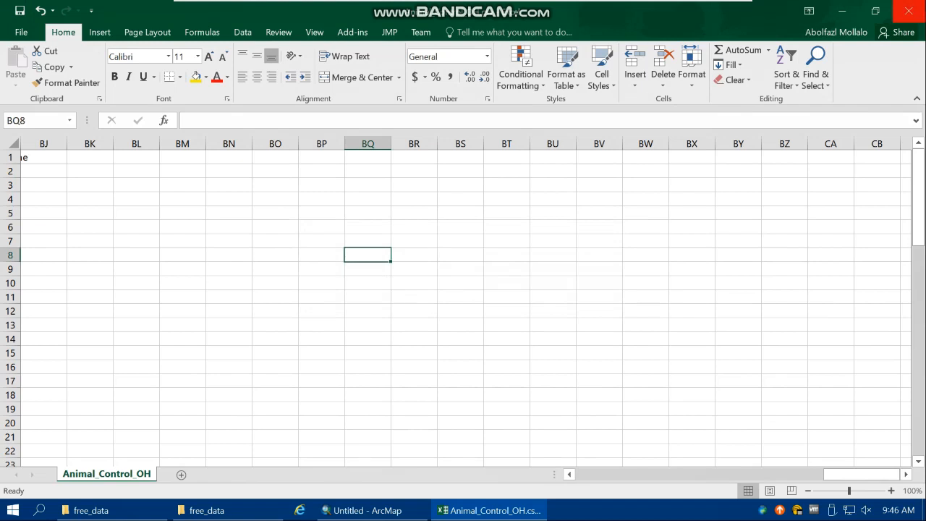
pyautogui.click(909, 10)
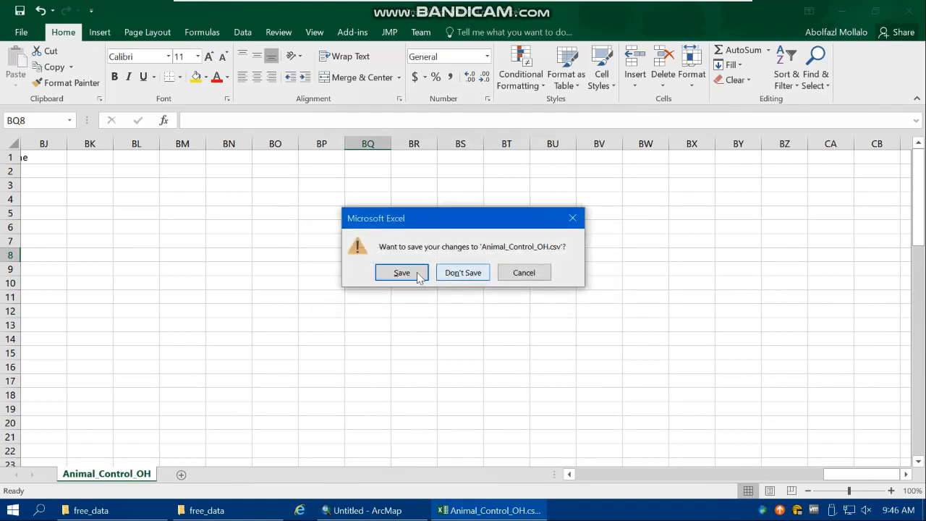
pyautogui.click(466, 273)
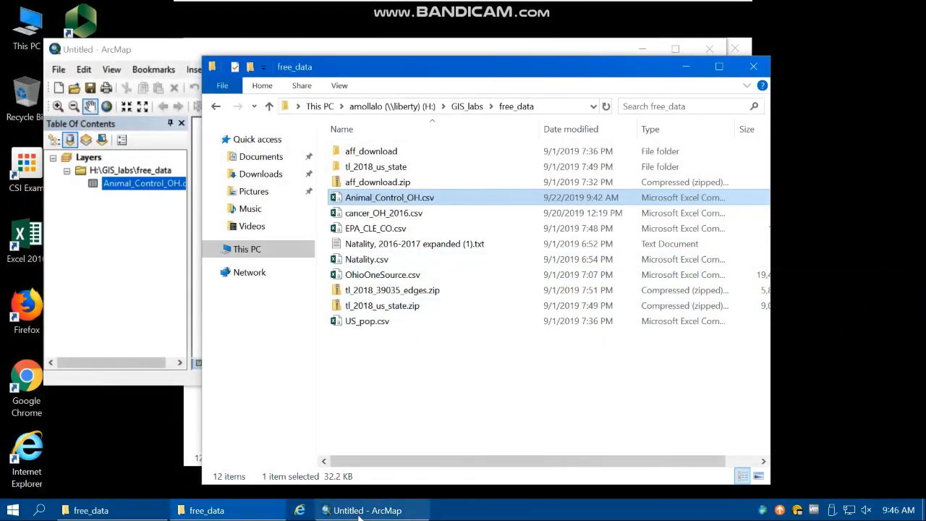
# - Switch to ArcMap, remove the H:\GIS_labs\free_data group from the map and add Animal_Control_OH.csv again
pyautogui.click(360, 513)
pyautogui.rightClick(140, 169)
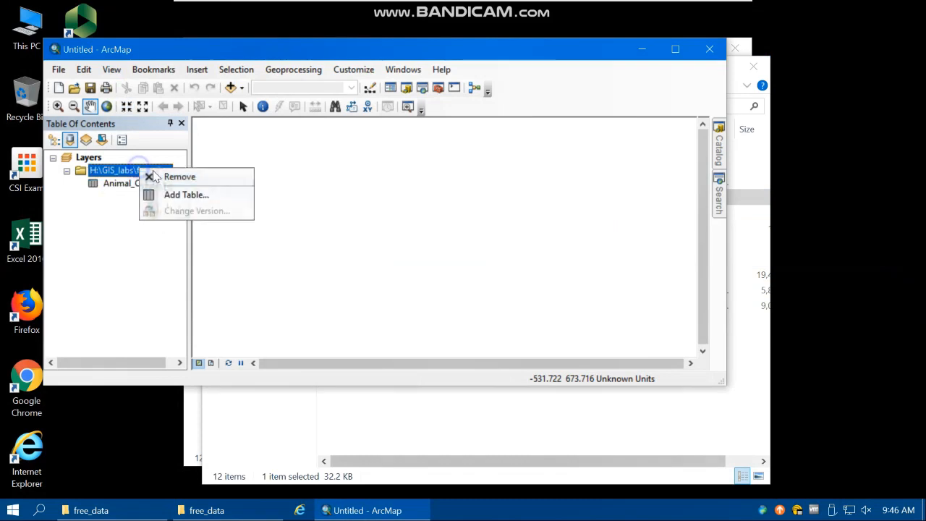
pyautogui.click(179, 177)
pyautogui.click(231, 86)
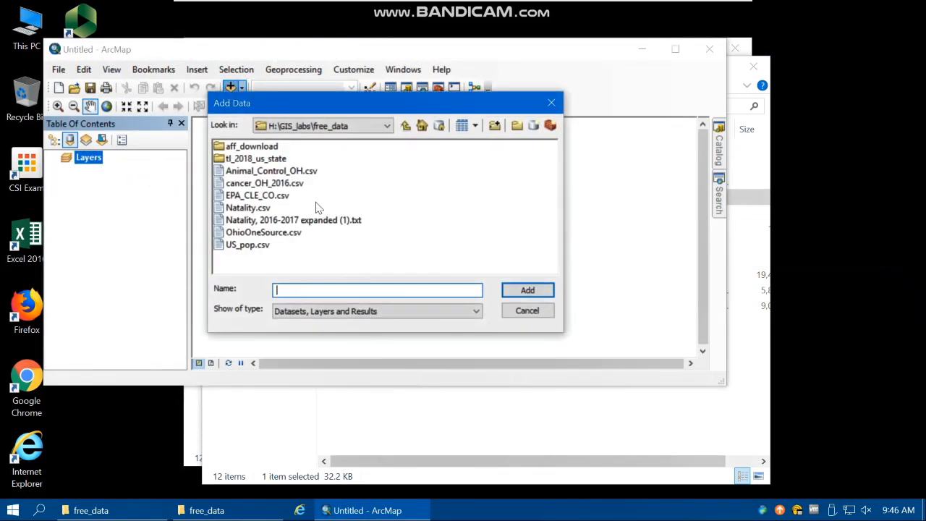
pyautogui.click(406, 126)
pyautogui.click(551, 103)
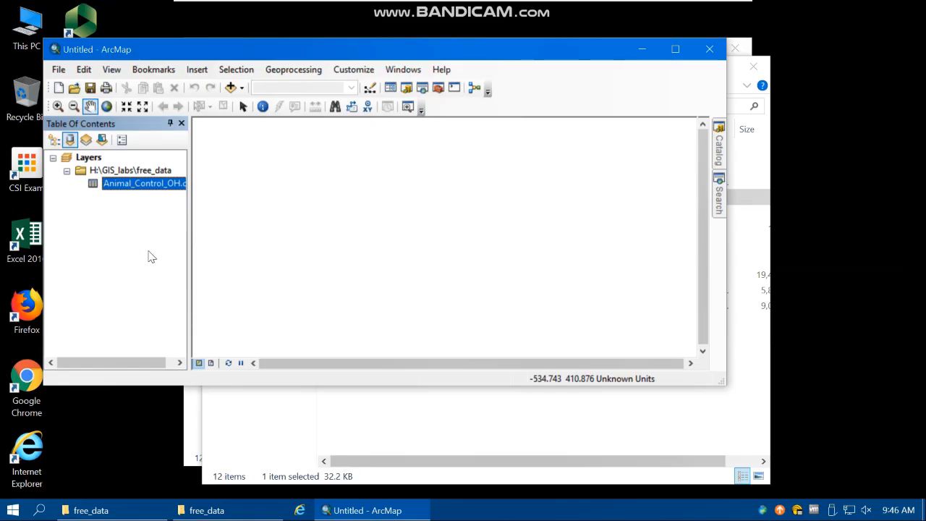
# - Start a new blank map, discarding changes to the untitled one, and add Animal_Control_OH.csv from free_data
pyautogui.click(59, 89)
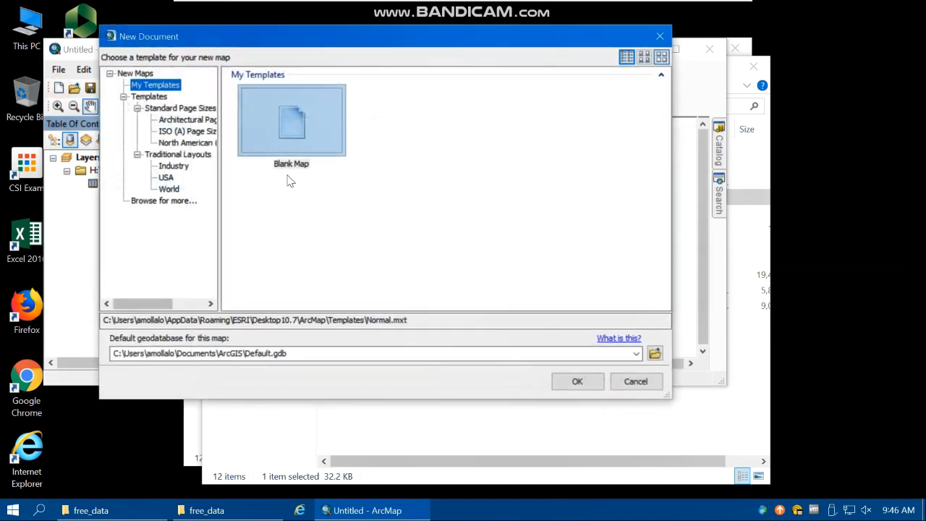
pyautogui.doubleClick(294, 136)
pyautogui.click(386, 250)
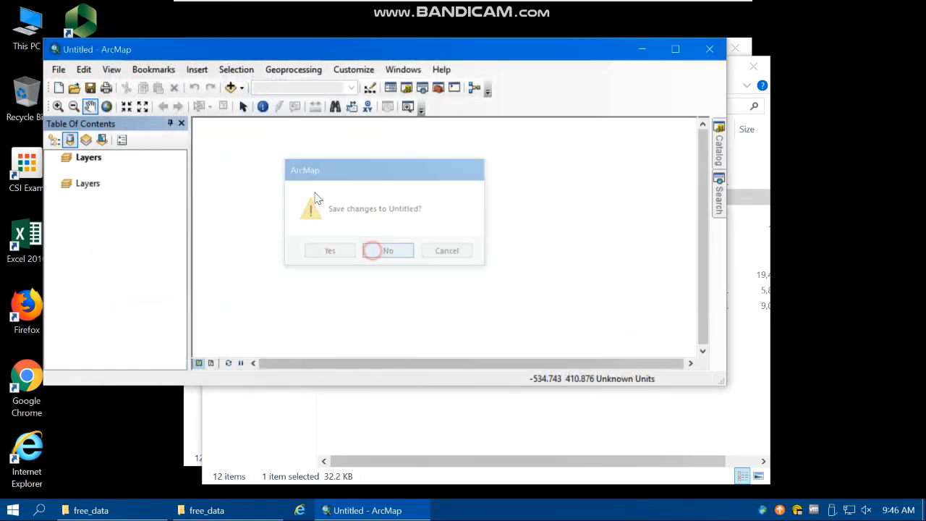
pyautogui.click(231, 87)
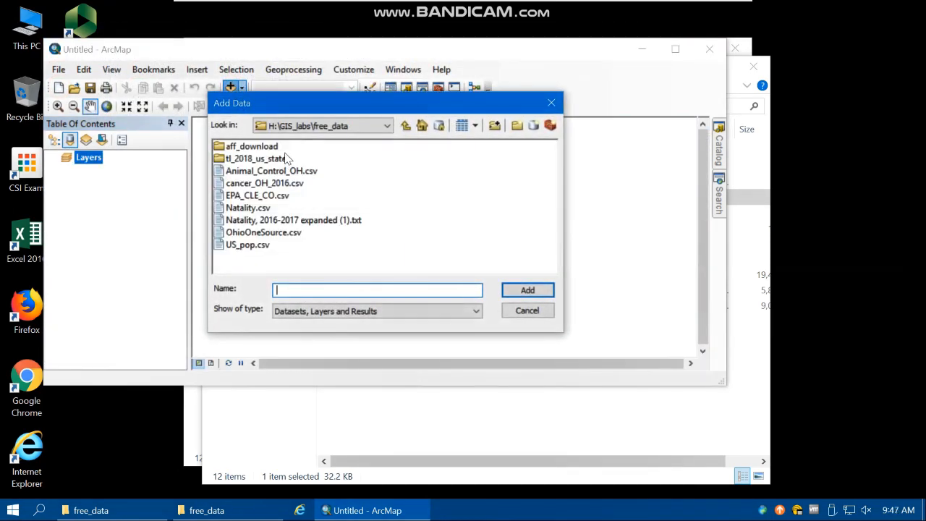
pyautogui.doubleClick(274, 172)
# - Open the Animal_Control_OH.csv table, examine its field names and location columns, and close it
pyautogui.rightClick(148, 185)
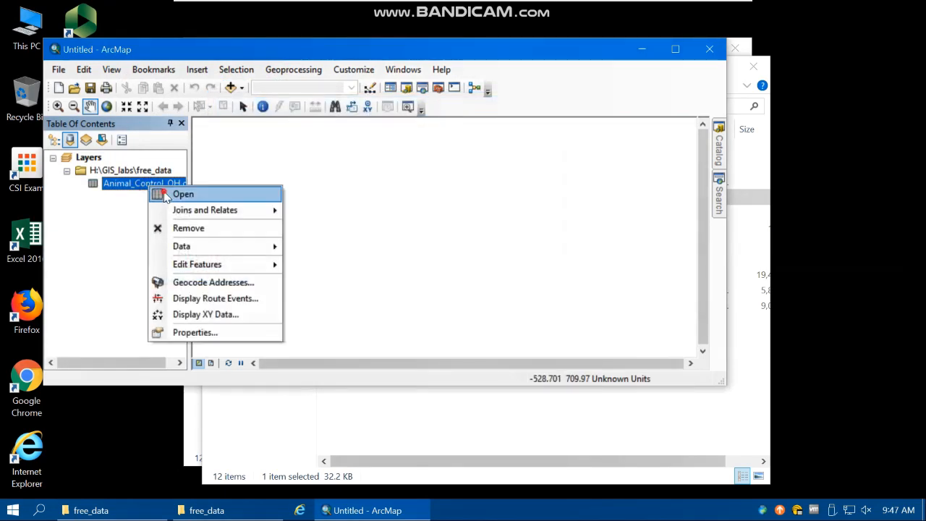
pyautogui.click(158, 194)
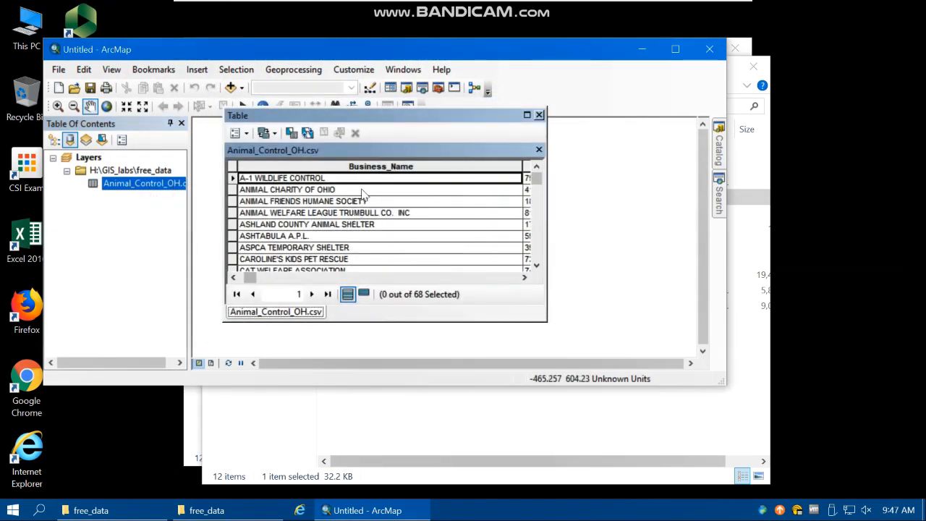
pyautogui.click(524, 277)
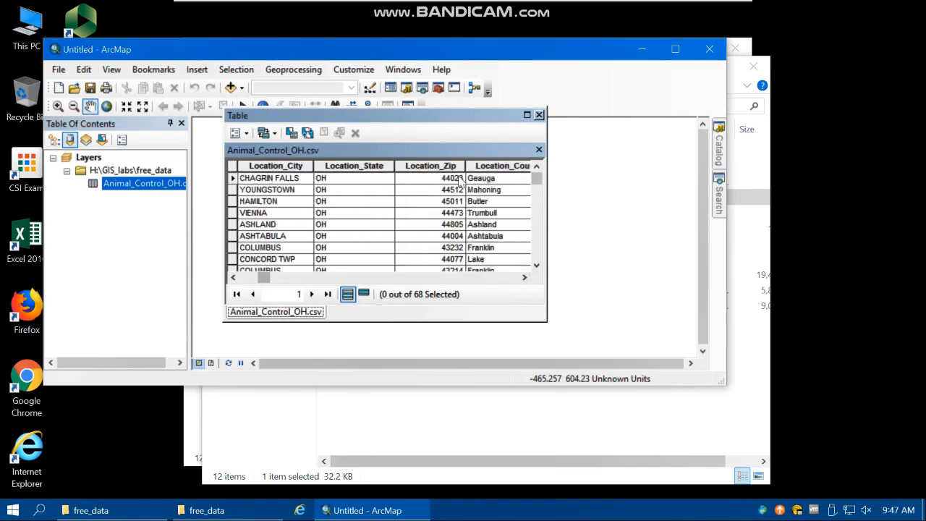
pyautogui.click(524, 278)
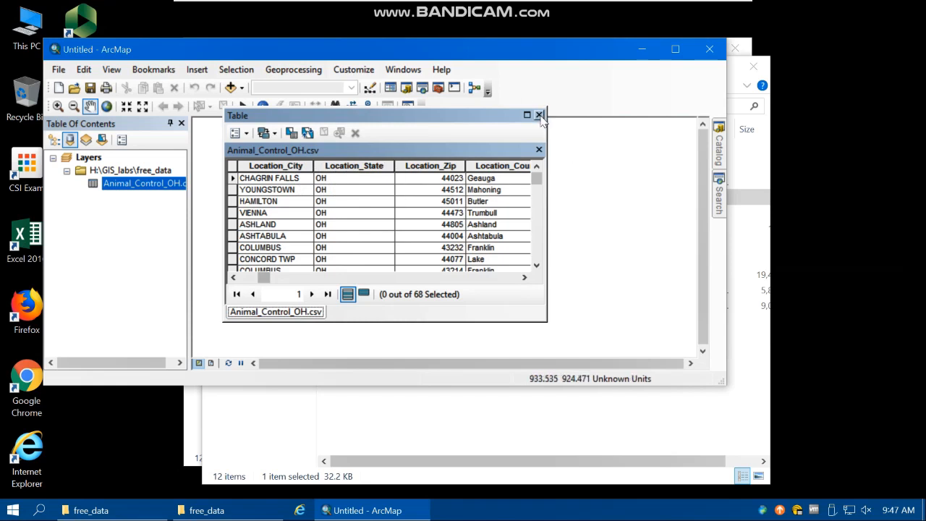
pyautogui.moveTo(263, 279); pyautogui.dragTo(245, 279)
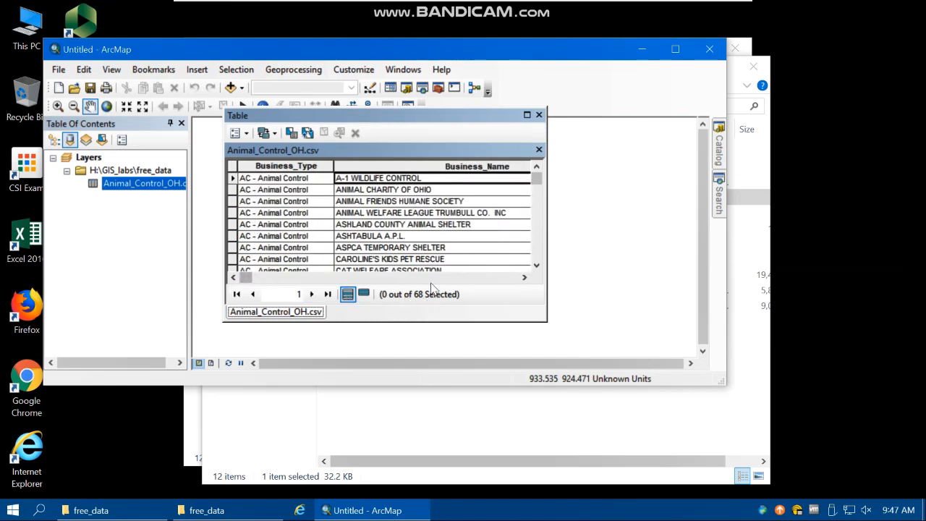
pyautogui.click(538, 114)
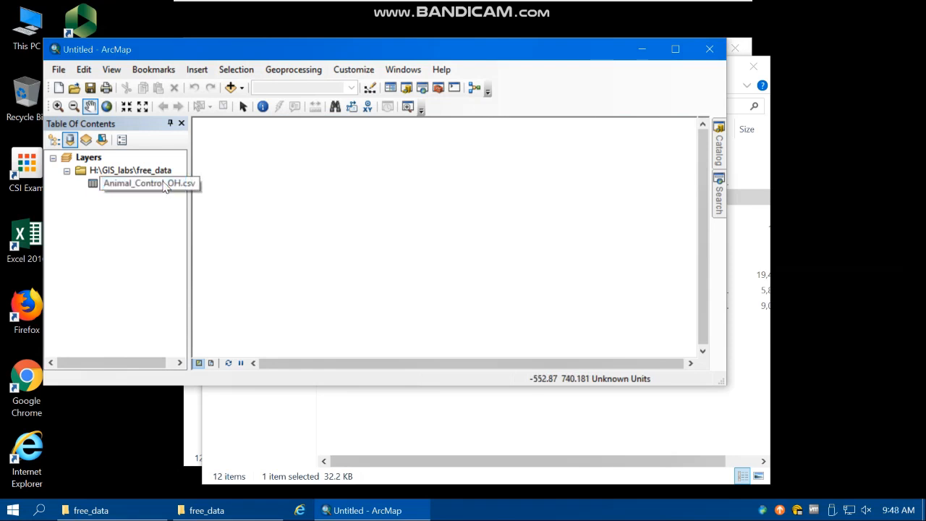
pyautogui.click(118, 235)
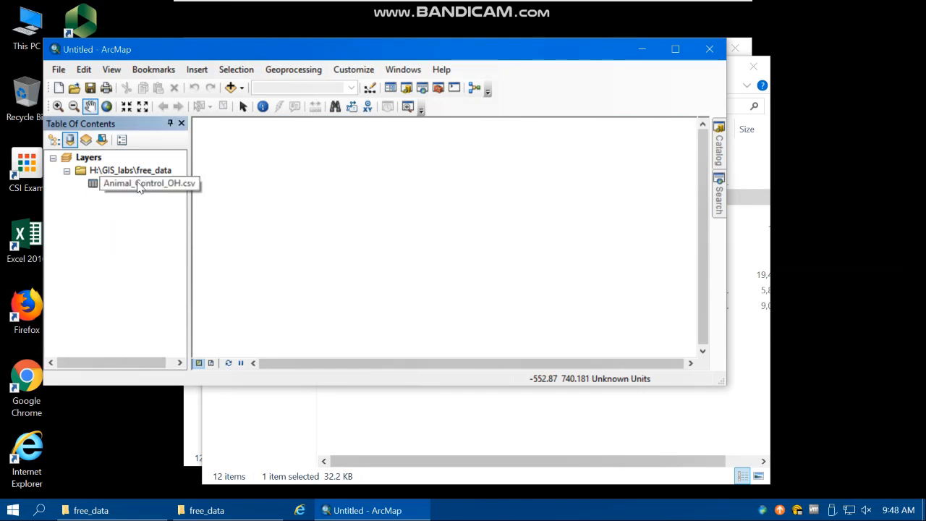
# - Set up Display XY Data for Animal_Control_OH.csv with LocationLong as the X field and LocationLat as the Y field
pyautogui.rightClick(141, 186)
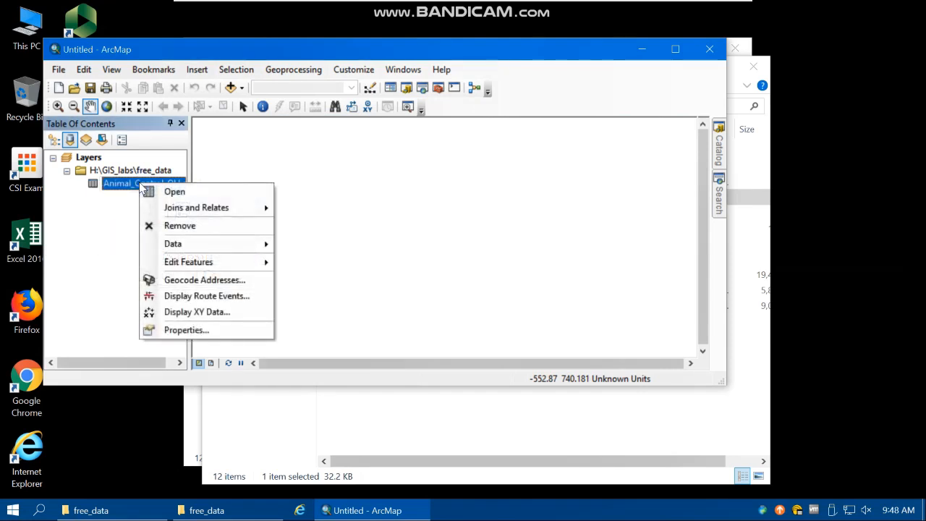
pyautogui.click(217, 317)
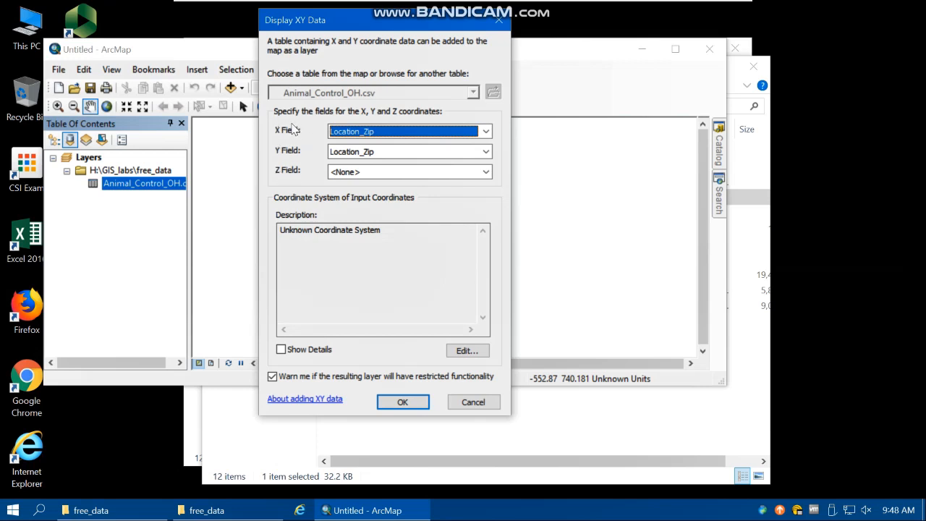
pyautogui.click(371, 136)
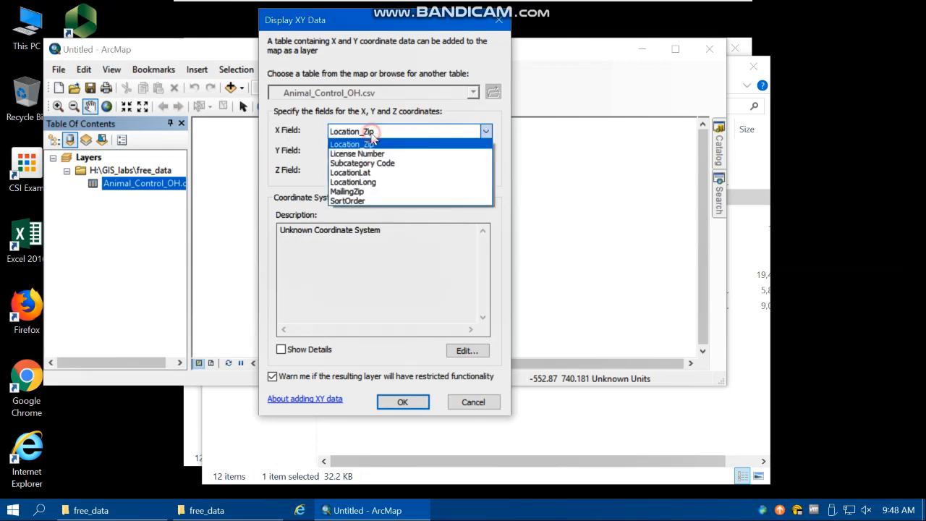
pyautogui.click(379, 188)
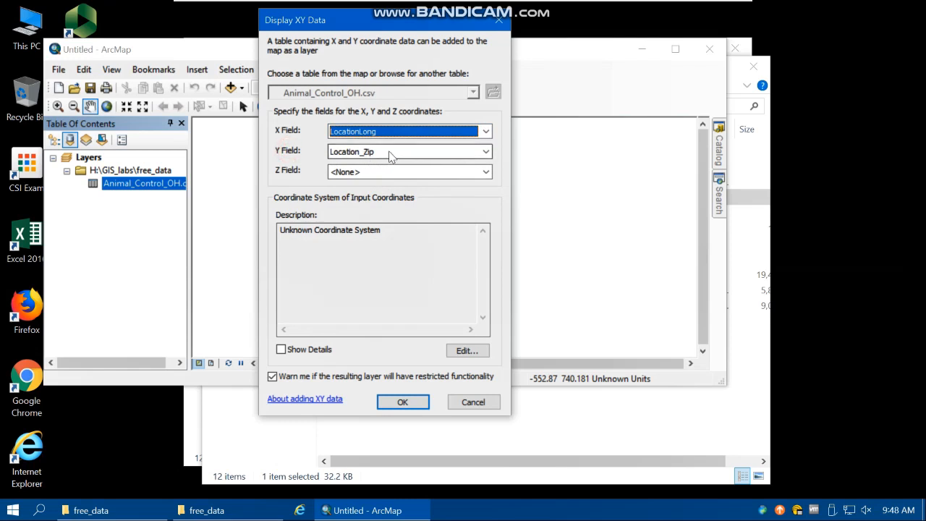
pyautogui.click(390, 155)
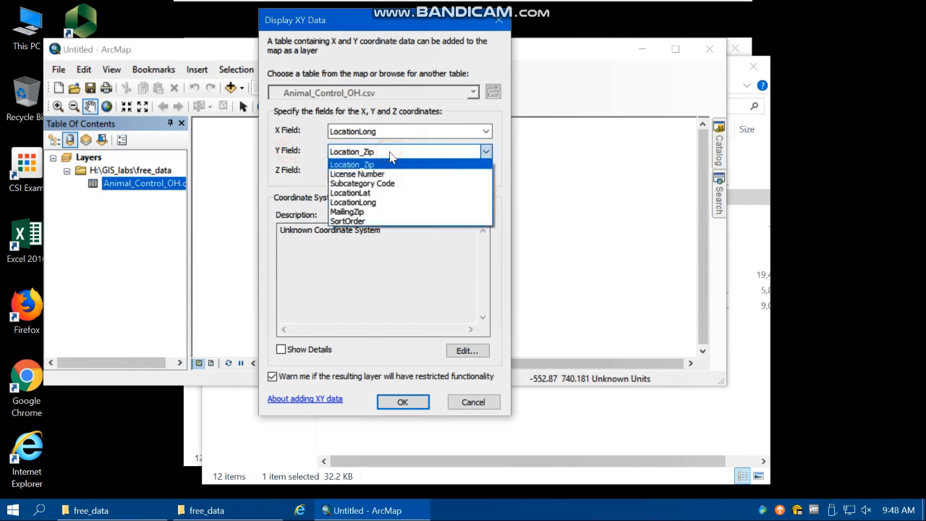
pyautogui.click(374, 193)
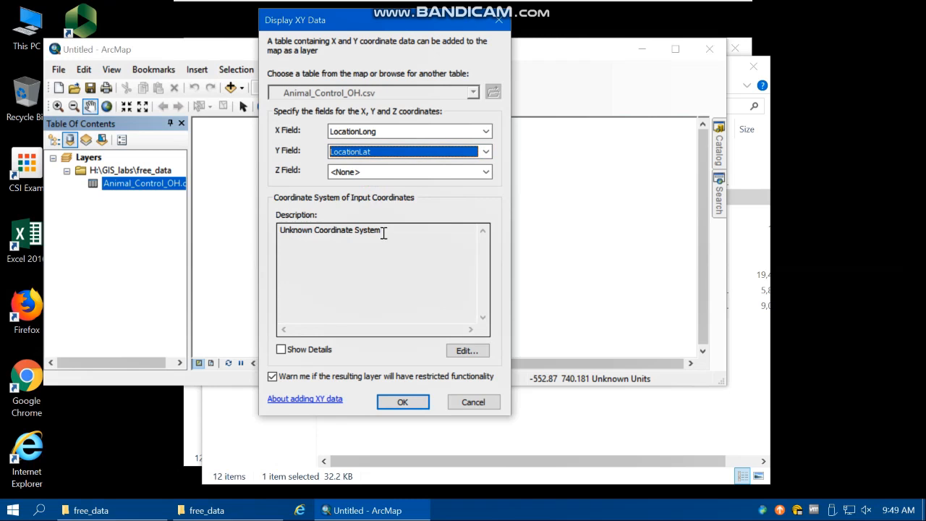
# - Assign the geographic World coordinate system WGS 1984 to the input coordinates and create the XY point layer
pyautogui.click(323, 254)
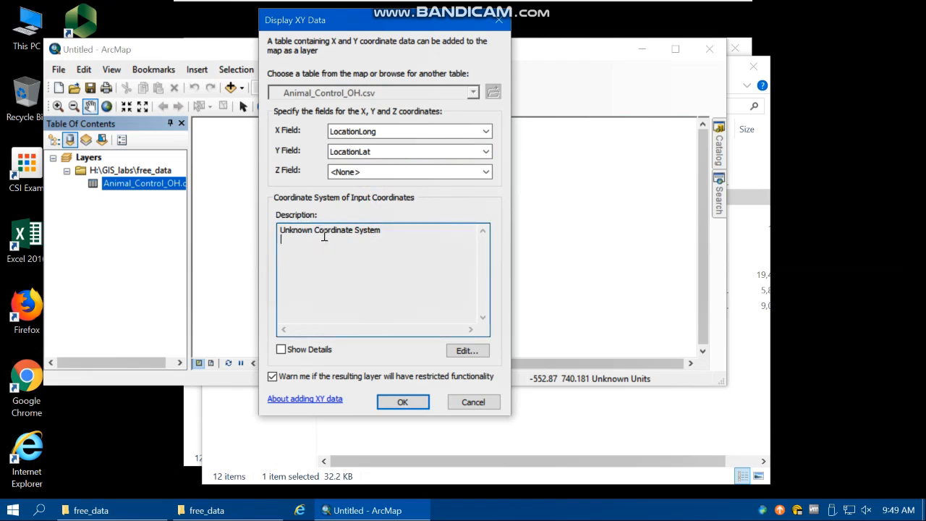
pyautogui.click(473, 355)
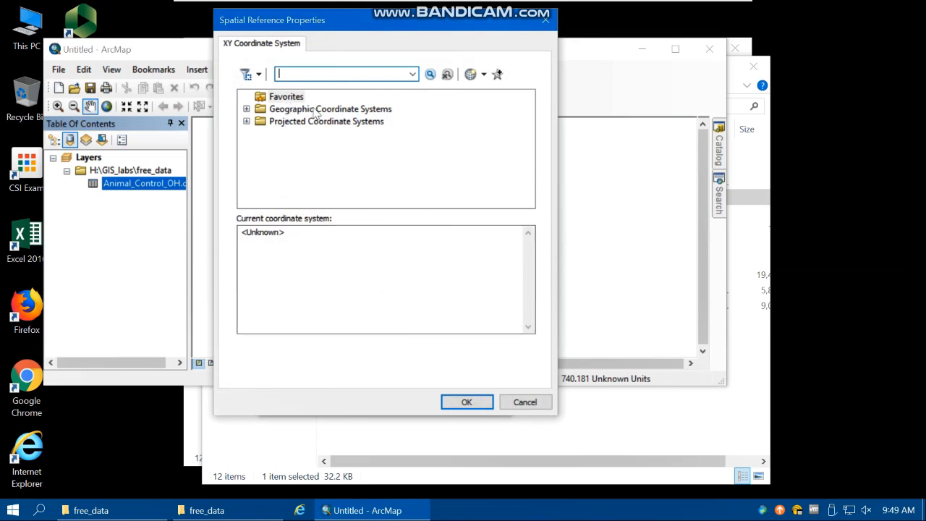
pyautogui.doubleClick(344, 110)
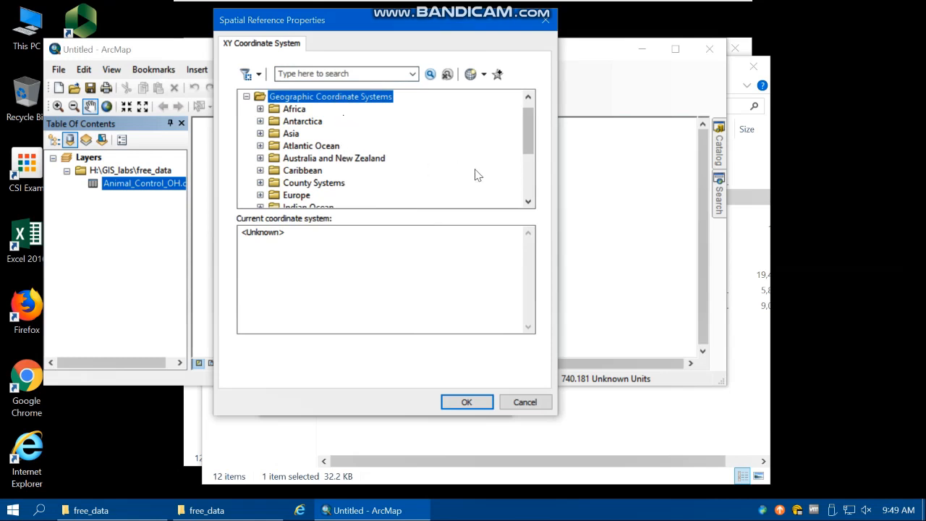
pyautogui.click(529, 201)
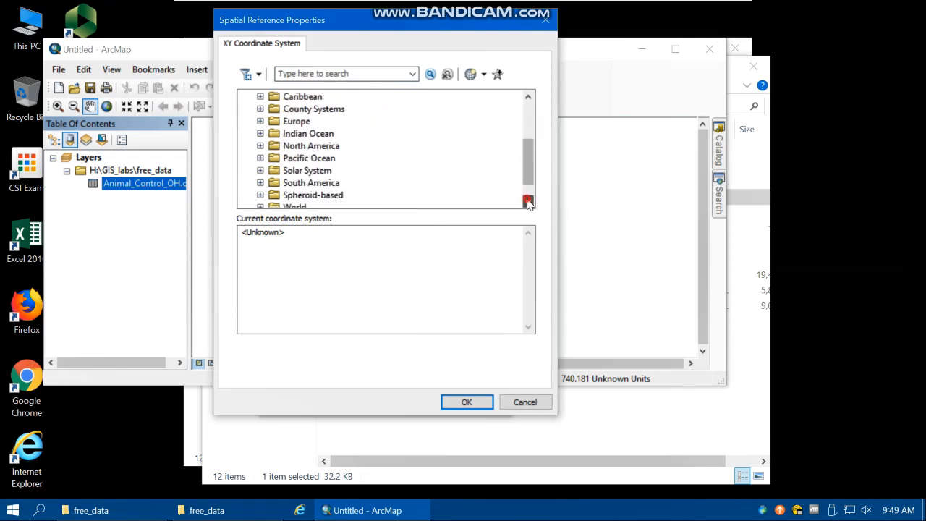
pyautogui.doubleClick(293, 182)
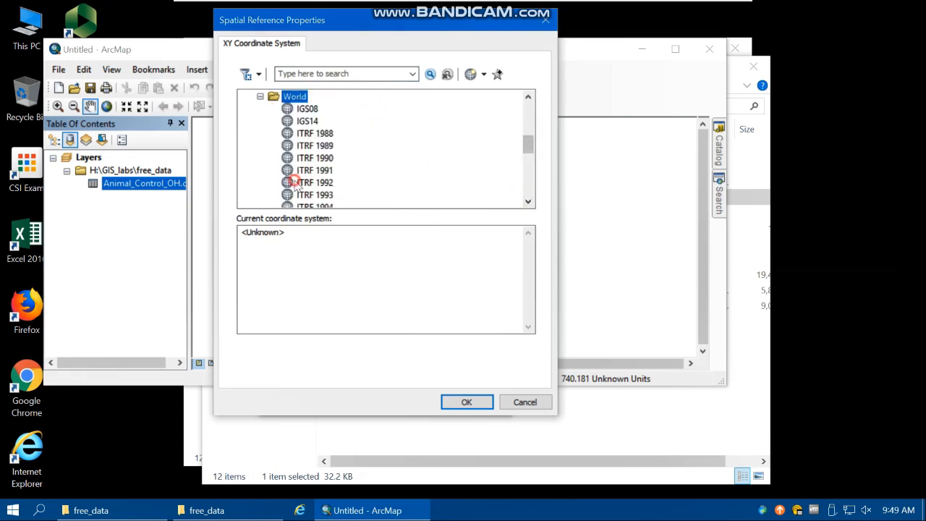
pyautogui.scroll(-5, 335, 184)
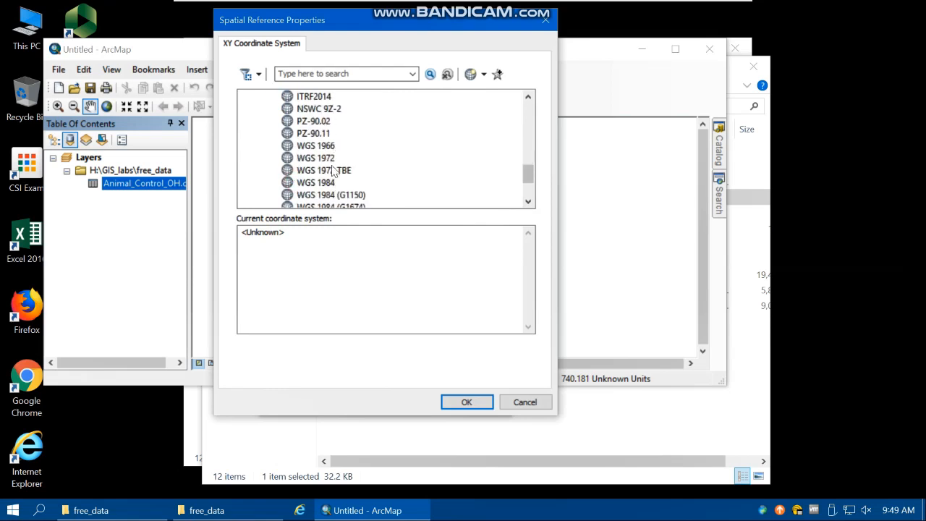
pyautogui.scroll(-2, 333, 170)
pyautogui.click(333, 109)
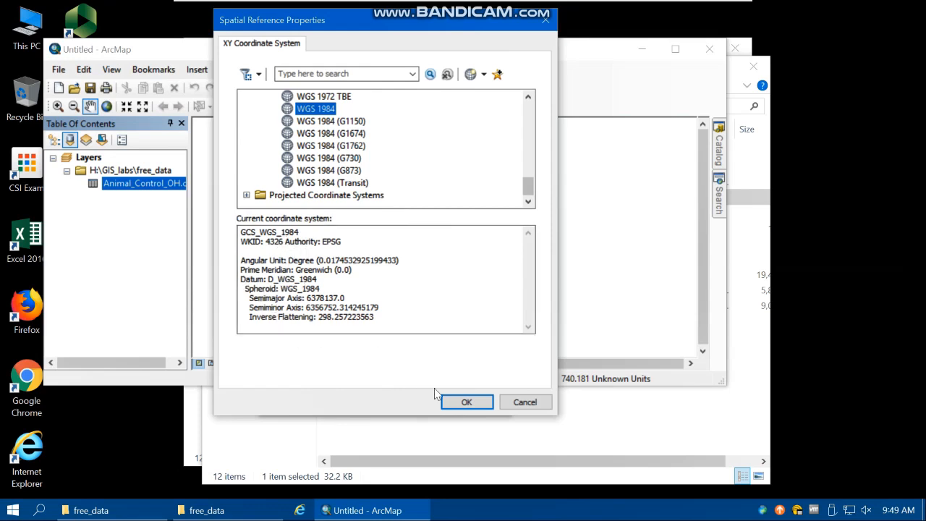
pyautogui.click(466, 402)
pyautogui.click(422, 403)
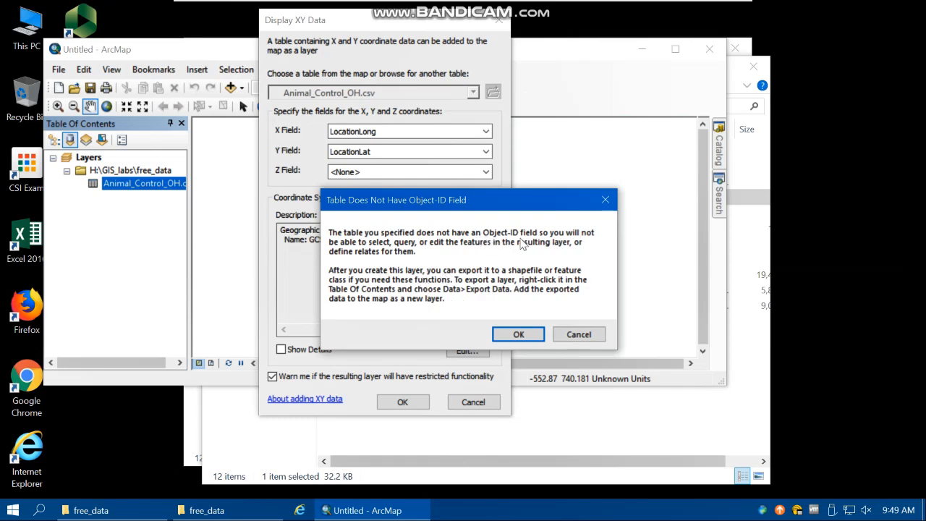
pyautogui.click(532, 338)
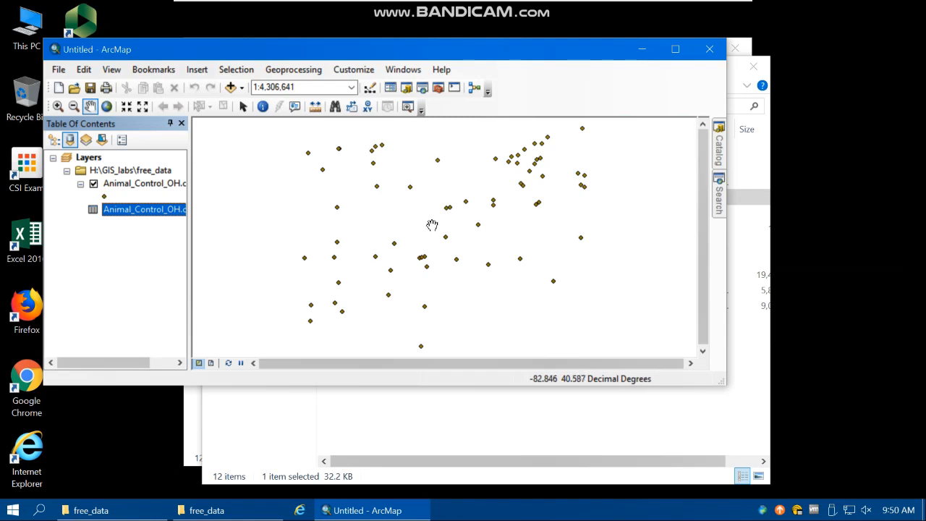
# - Begin exporting all features of the Animal_Control_OH.csv point layer, choosing H:\GIS_labs\free_data as the output folder
pyautogui.rightClick(159, 186)
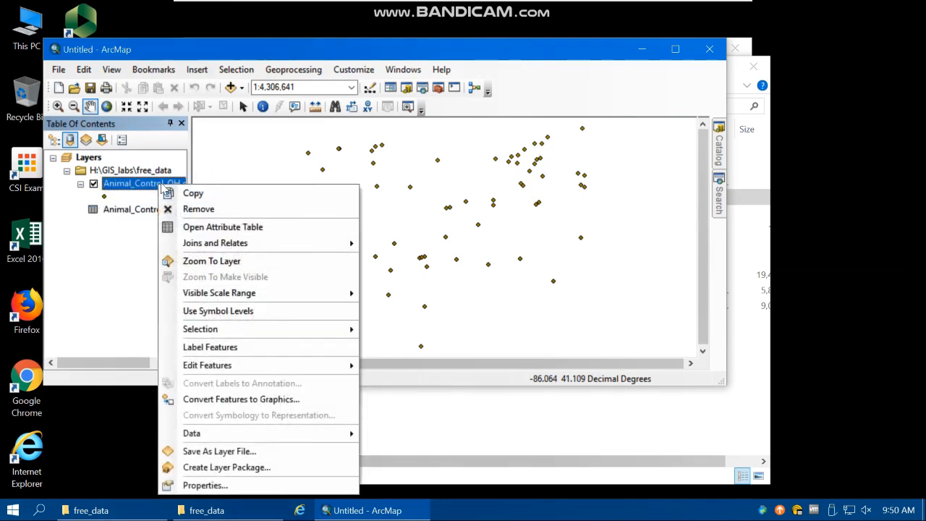
pyautogui.moveTo(279, 433)
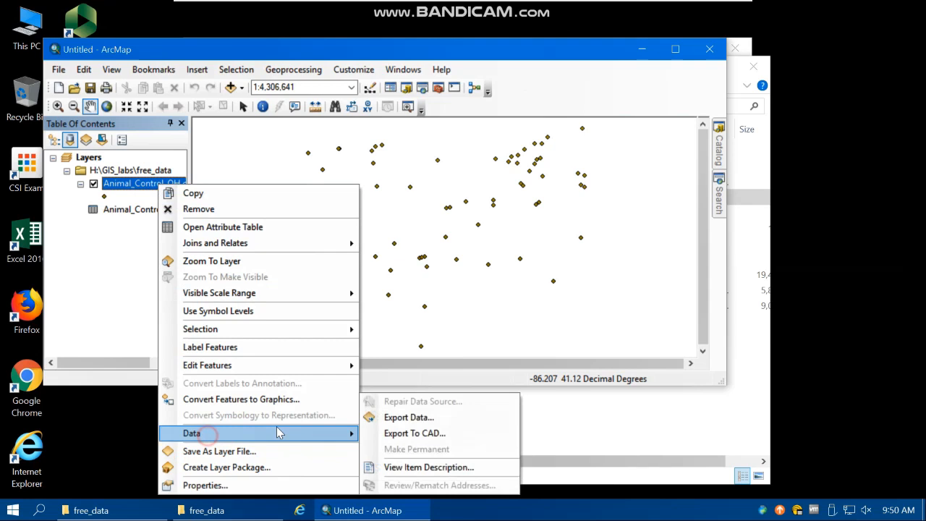
pyautogui.click(395, 417)
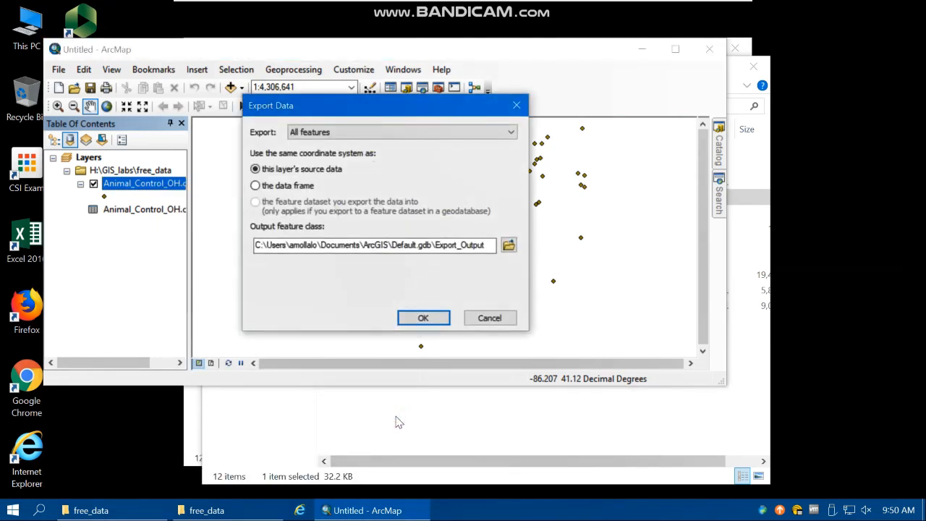
pyautogui.click(509, 246)
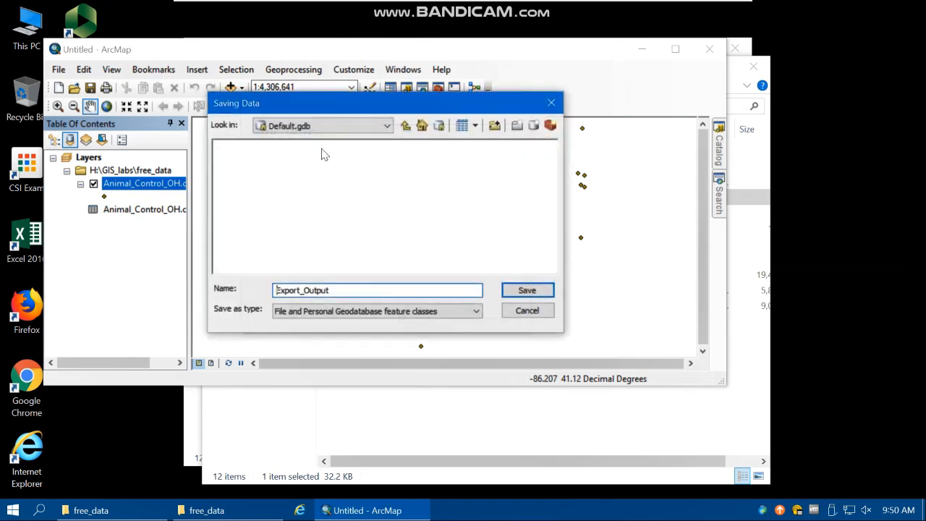
pyautogui.click(391, 126)
pyautogui.click(318, 175)
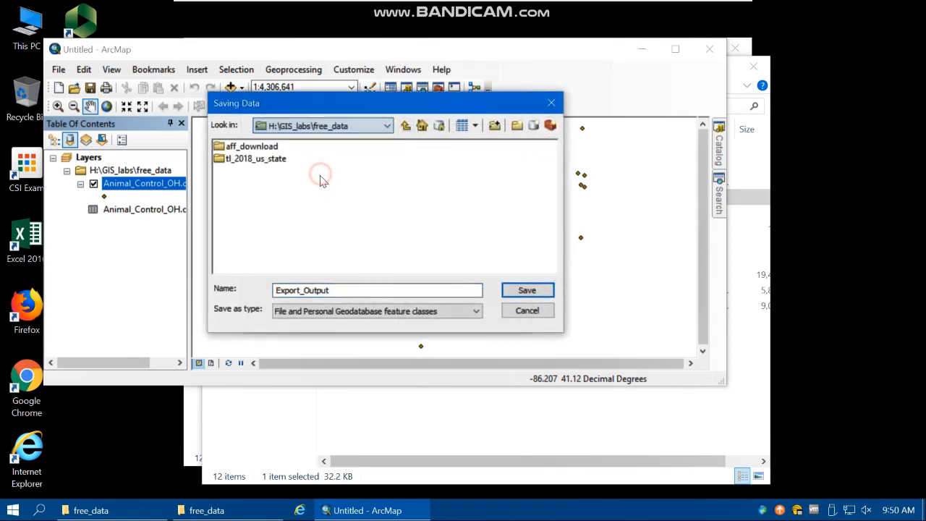
# - Export the points as a shapefile named AnimalControl_OH.shp and add it to the map as a layer
pyautogui.moveTo(348, 289); pyautogui.dragTo(265, 291)
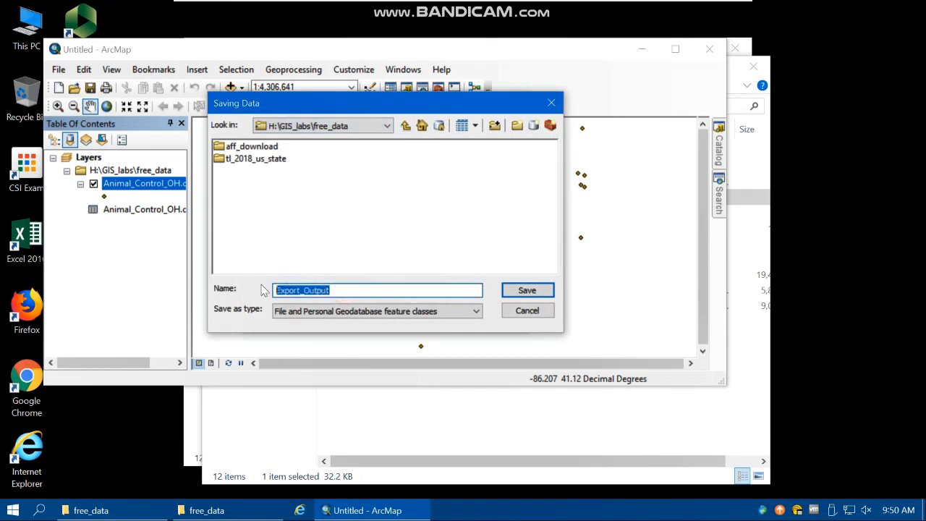
pyautogui.write('AnimalControl_OH')
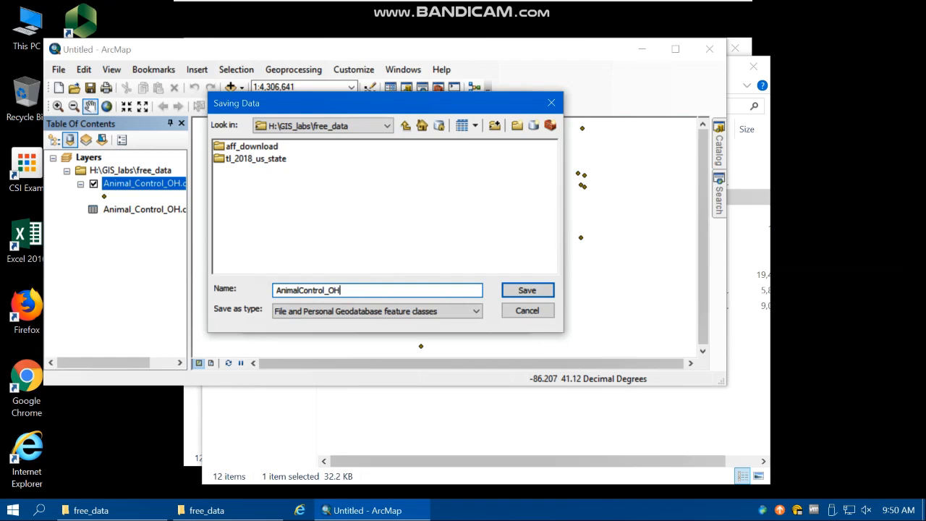
pyautogui.click(300, 312)
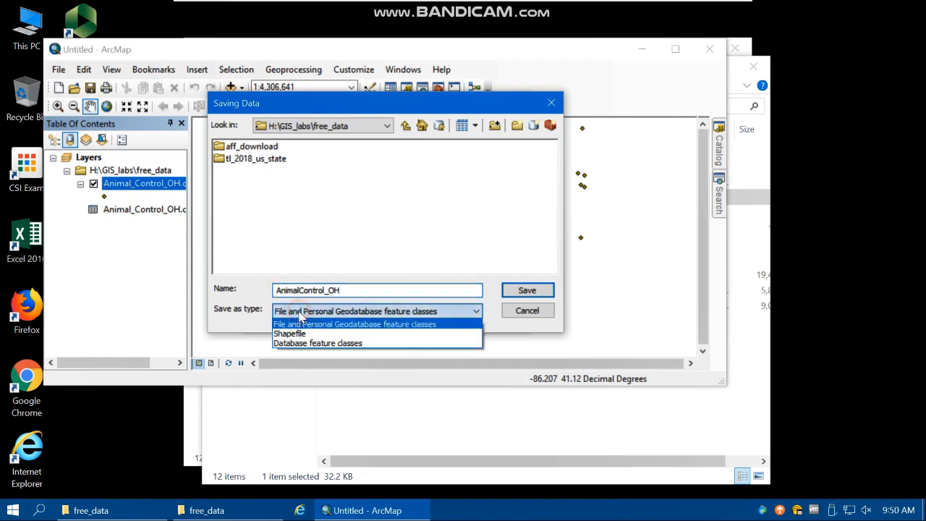
pyautogui.click(299, 334)
pyautogui.click(525, 291)
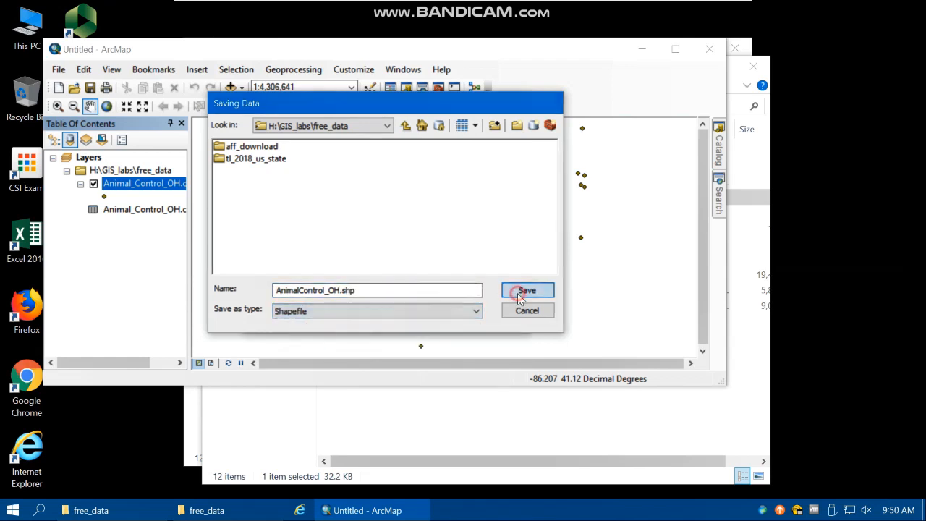
pyautogui.click(420, 319)
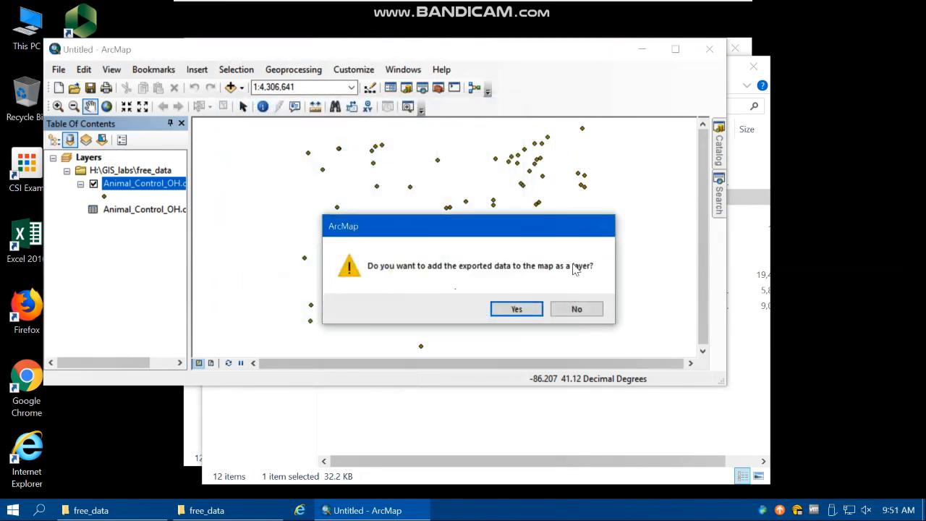
pyautogui.click(517, 310)
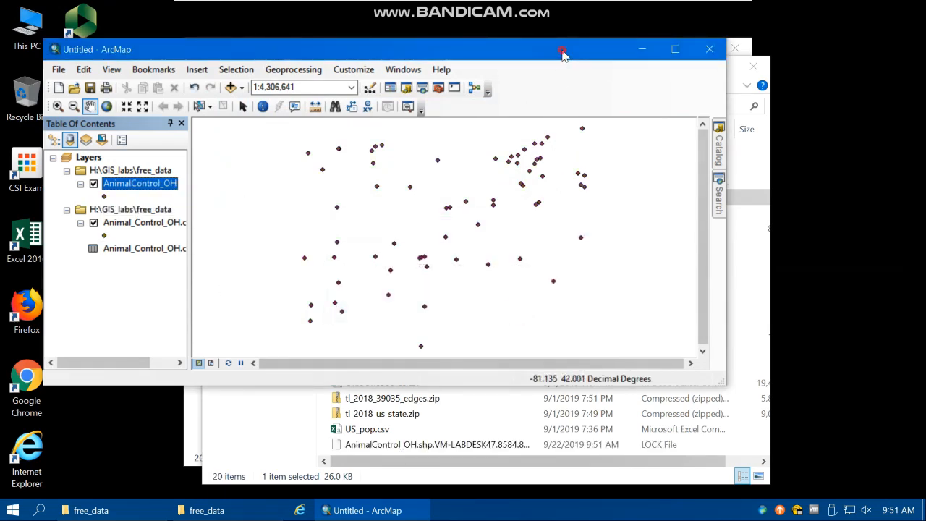
# - Remove the original Animal_Control_OH.csv point layer and table from the map, keeping only the AnimalControl_OH shapefile
pyautogui.moveTo(562, 50); pyautogui.dragTo(613, 76)
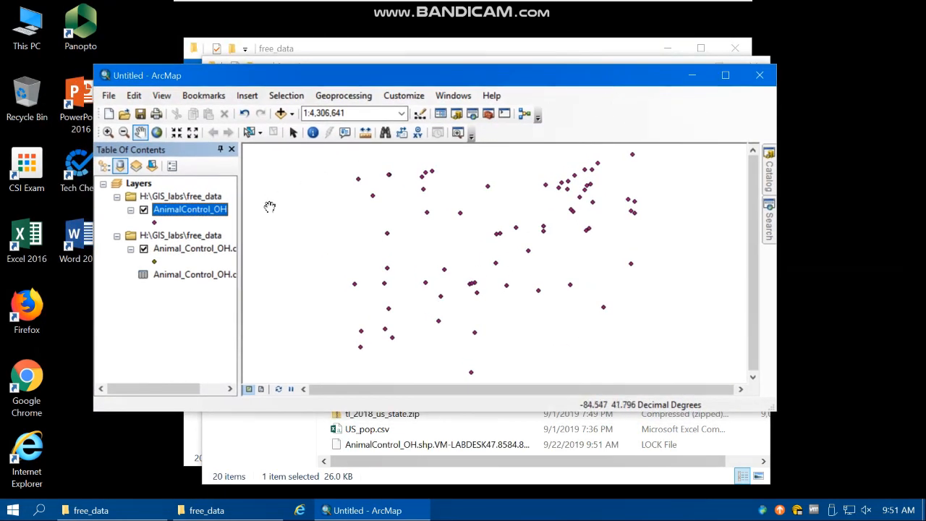
pyautogui.click(206, 239)
pyautogui.rightClick(228, 236)
pyautogui.click(246, 244)
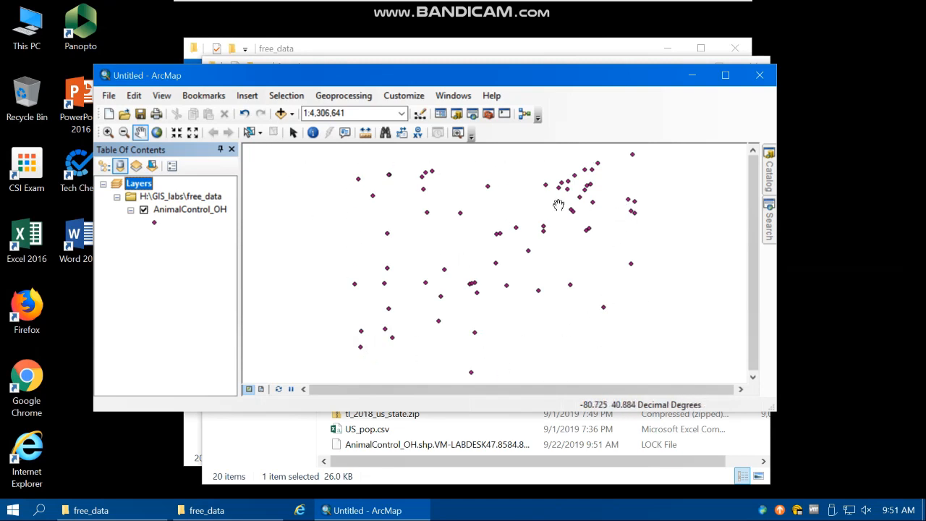
# - Add a folder connection to H:\GIS_labs while choosing data to add to the map
pyautogui.click(280, 113)
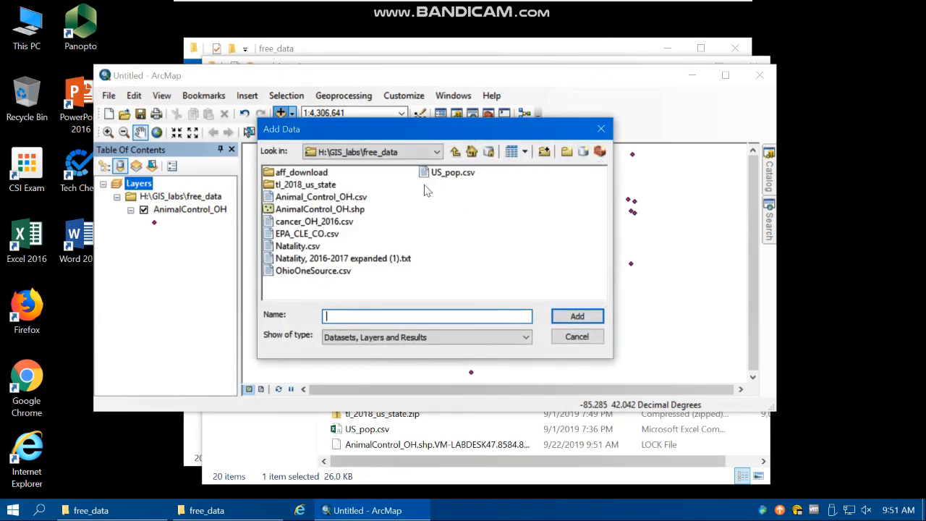
pyautogui.click(455, 152)
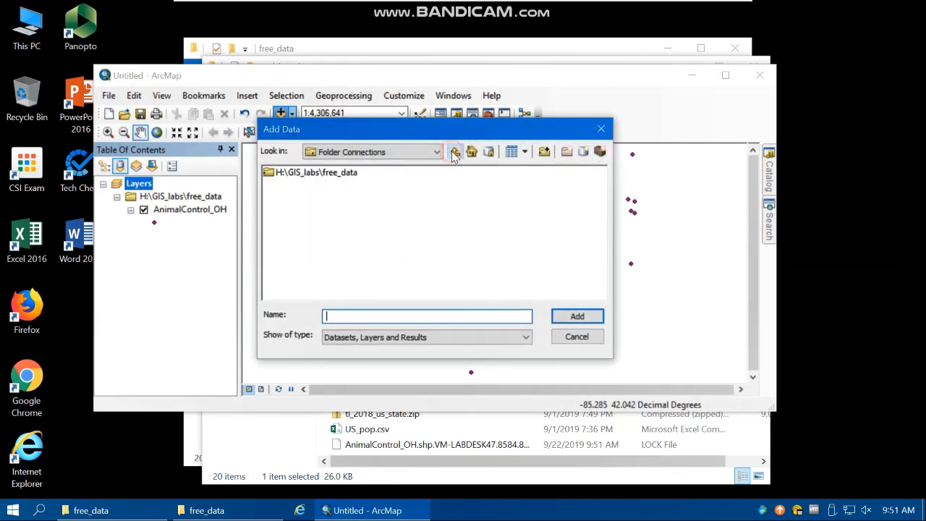
pyautogui.click(544, 151)
pyautogui.doubleClick(405, 230)
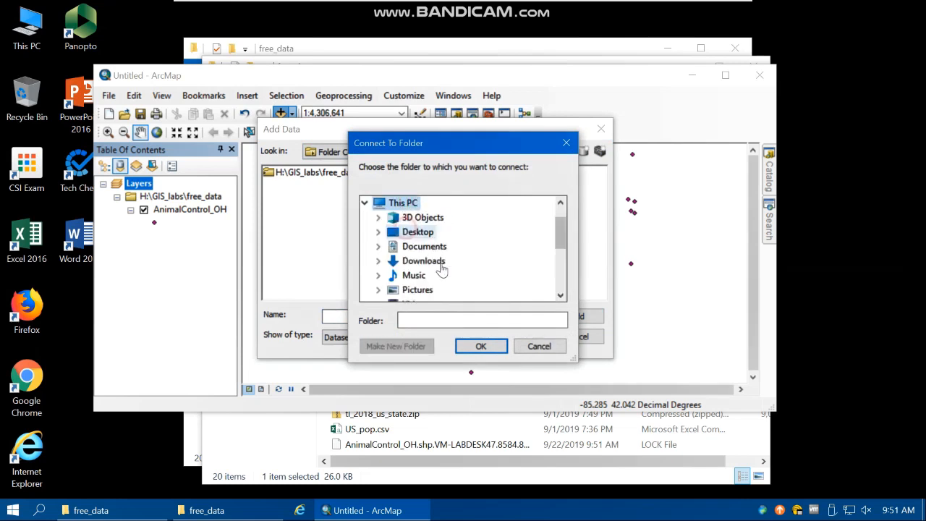
pyautogui.scroll(-2, 443, 285)
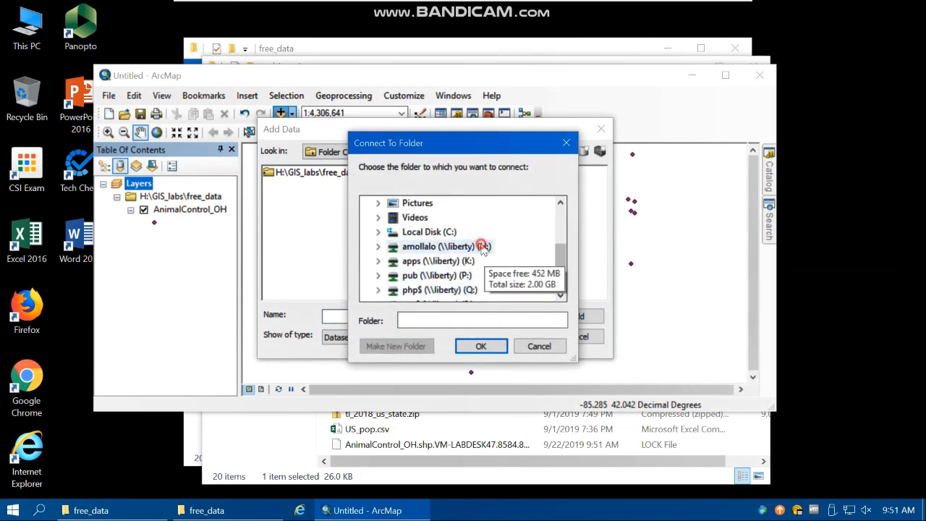
pyautogui.doubleClick(484, 247)
pyautogui.doubleClick(443, 230)
pyautogui.click(483, 346)
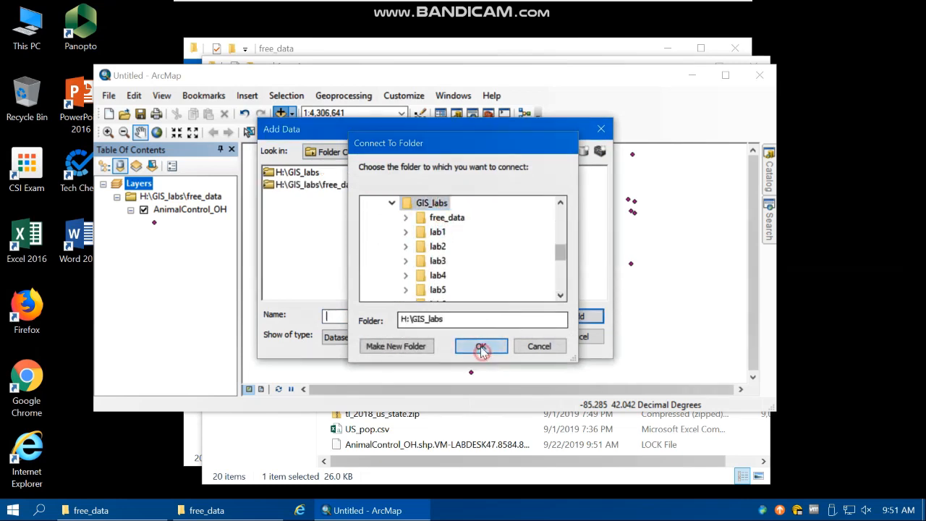
# - Add the Counties_OH layer from the lab2 folder beneath the points, dismissing the coordinate system warning, and maximize the map window
pyautogui.doubleClick(283, 197)
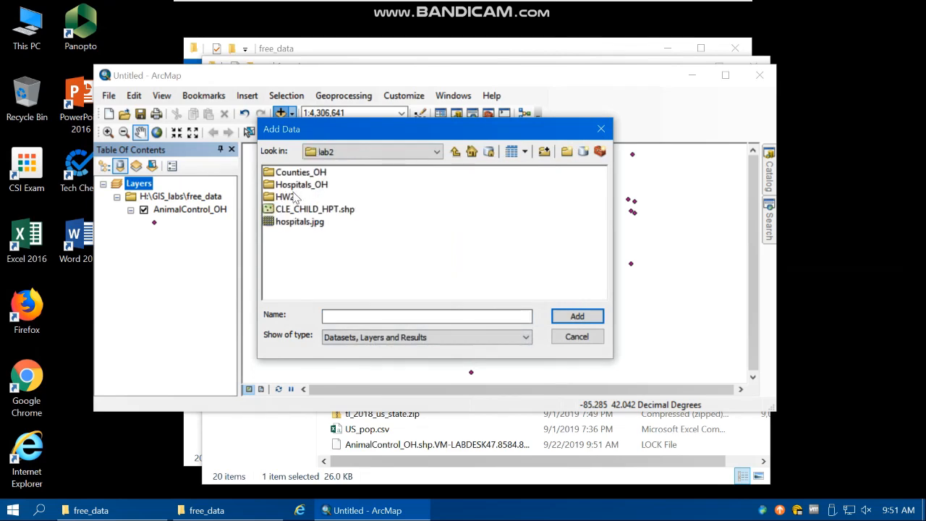
pyautogui.doubleClick(297, 173)
pyautogui.doubleClick(297, 174)
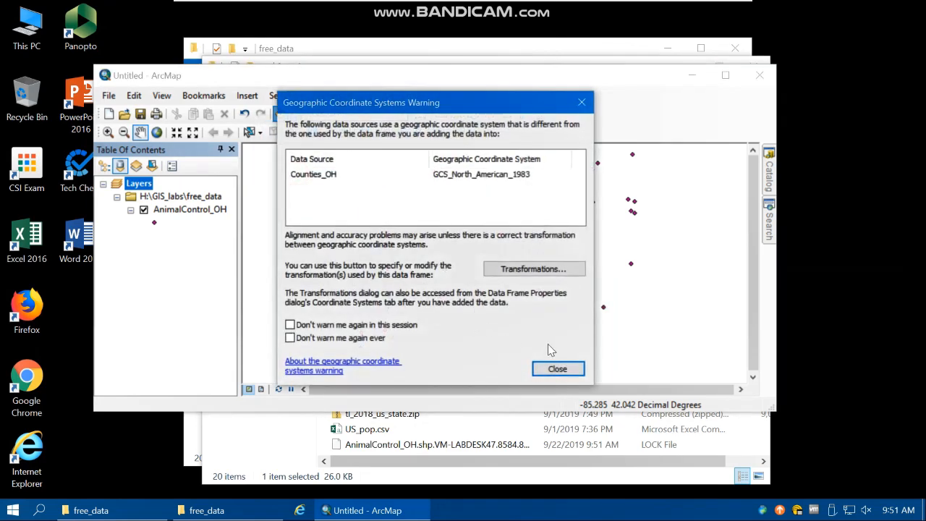
pyautogui.click(552, 363)
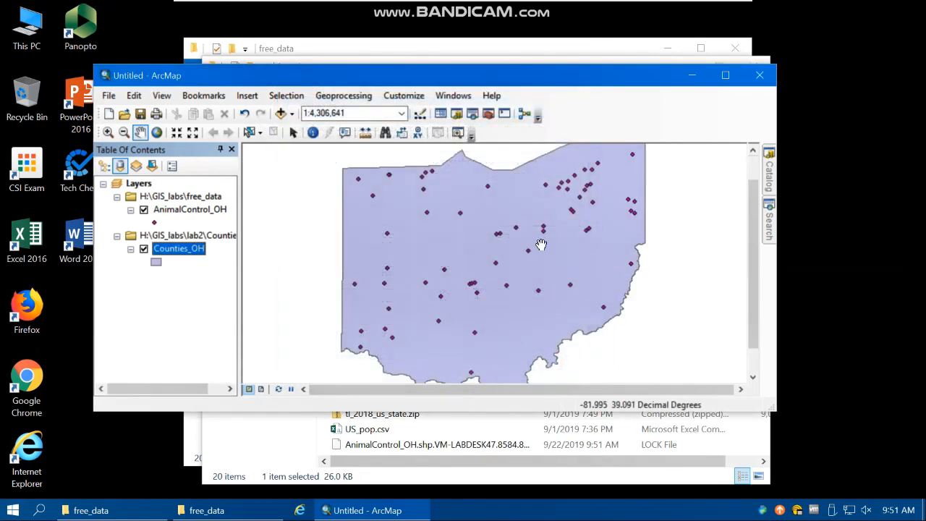
pyautogui.click(725, 75)
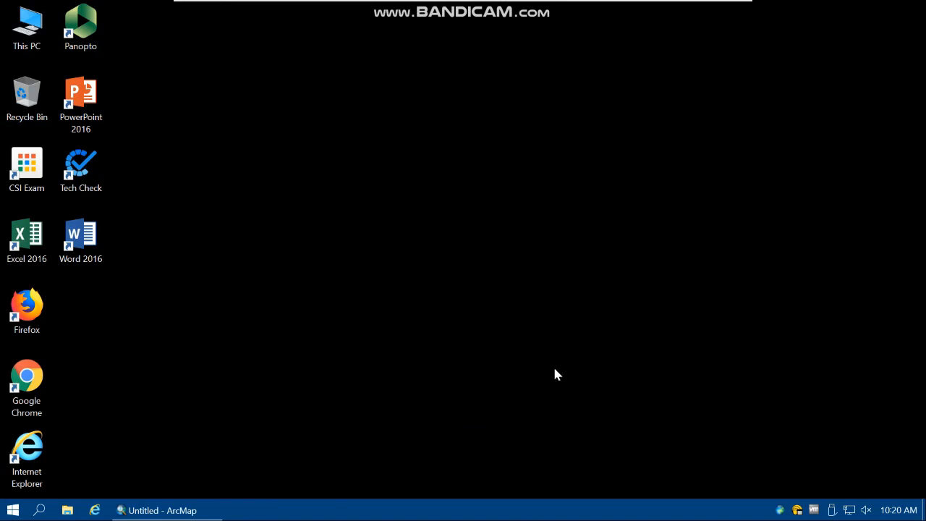
# - Browse to H:\GIS_labs\free_data in File Explorer and open cancer_OH_2016.csv in Excel
pyautogui.doubleClick(27, 26)
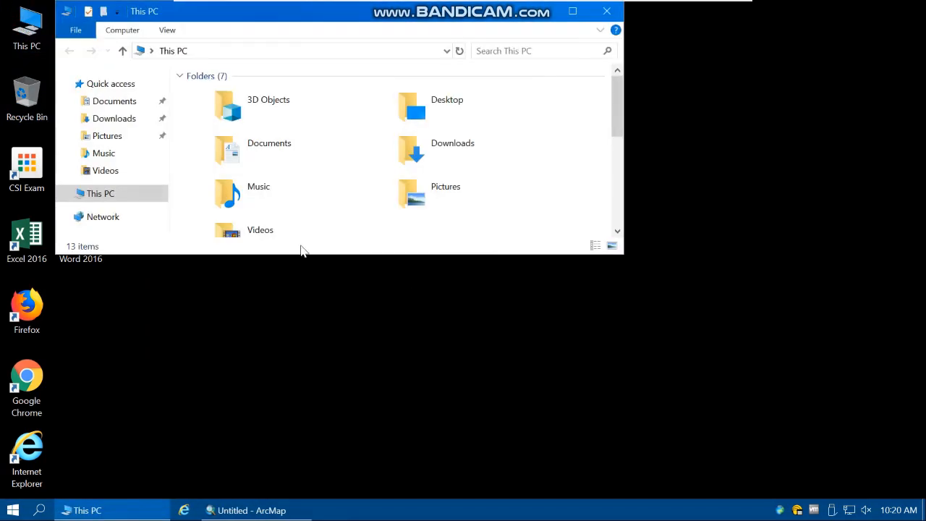
pyautogui.scroll(-5, 253, 230)
pyautogui.doubleClick(290, 123)
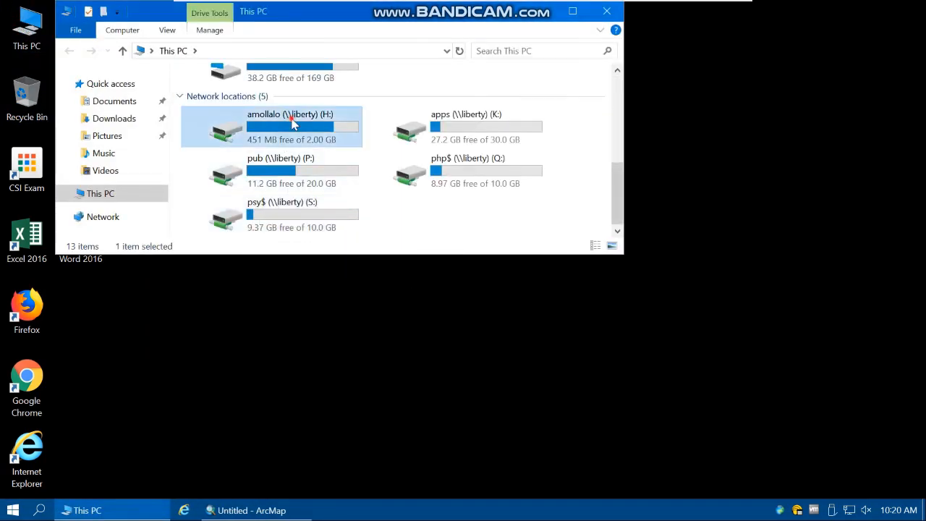
pyautogui.scroll(1, 250, 174)
pyautogui.doubleClick(221, 155)
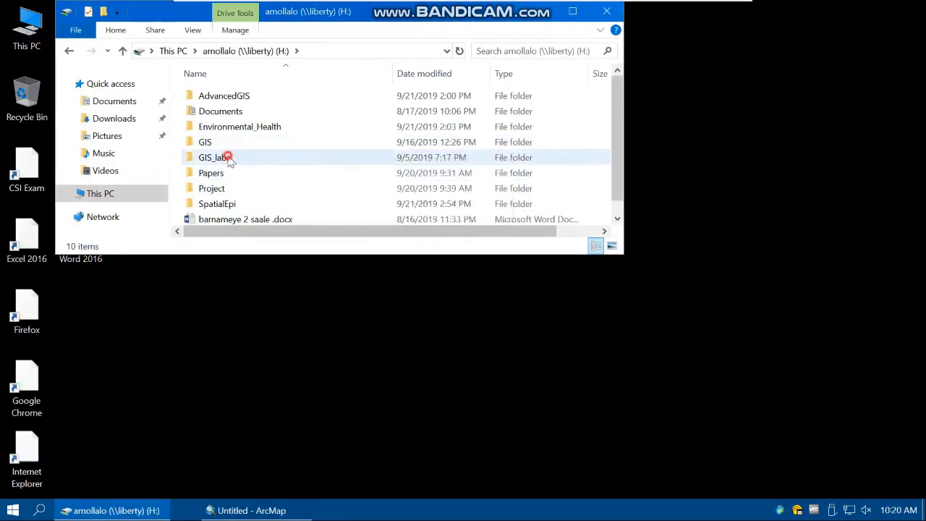
pyautogui.doubleClick(214, 95)
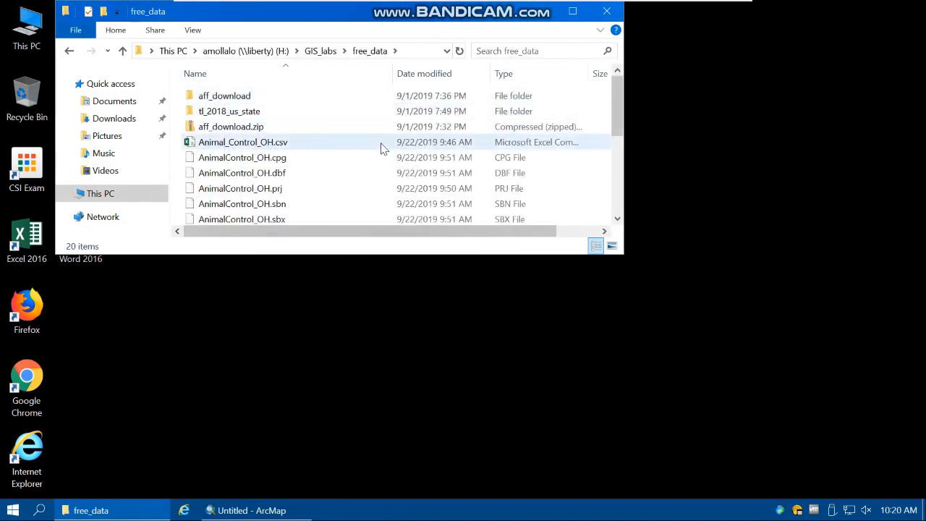
pyautogui.scroll(-3, 210, 203)
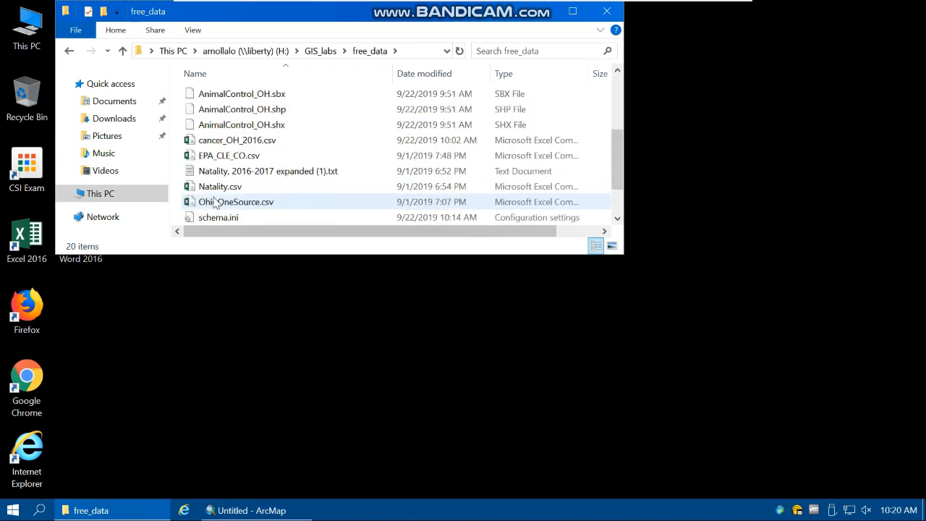
pyautogui.scroll(-1, 235, 185)
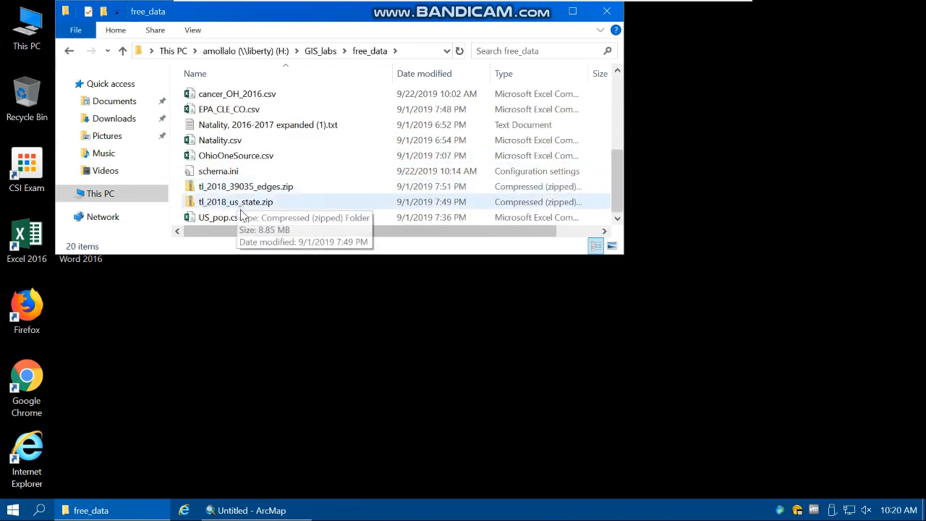
pyautogui.doubleClick(239, 94)
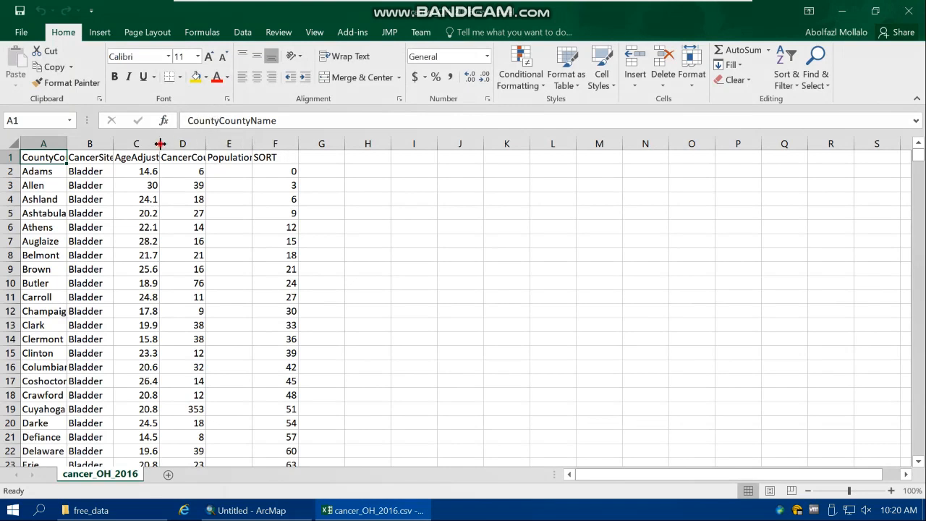
# - Fit the widths of the AgeAdjustedRate, CancerCount and CancerSiteTypeSiteTypeDesc columns to their contents
pyautogui.doubleClick(159, 143)
pyautogui.doubleClick(240, 143)
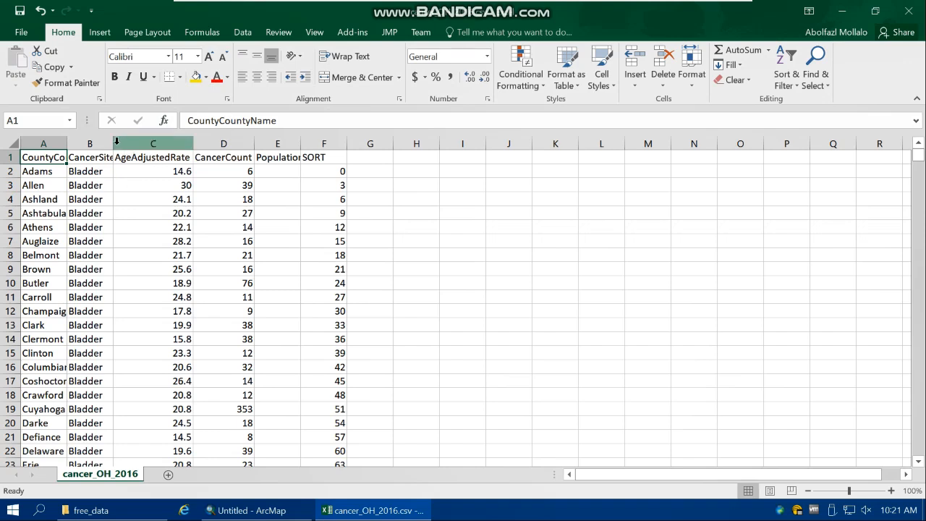
pyautogui.doubleClick(113, 143)
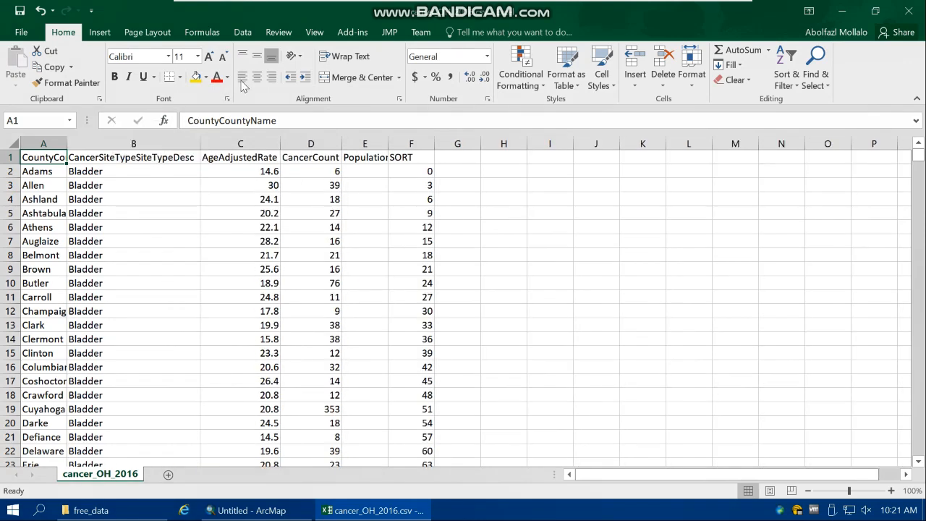
# - Turn on filtering for the table and filter the CancerSiteTypeSiteTypeDesc column to show only Lung and Bronchus
pyautogui.click(243, 32)
pyautogui.click(322, 72)
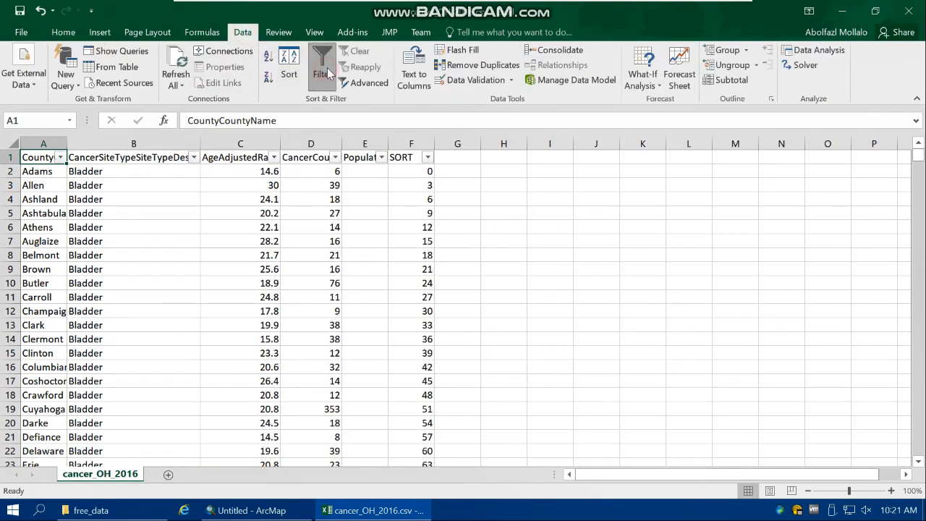
pyautogui.click(194, 157)
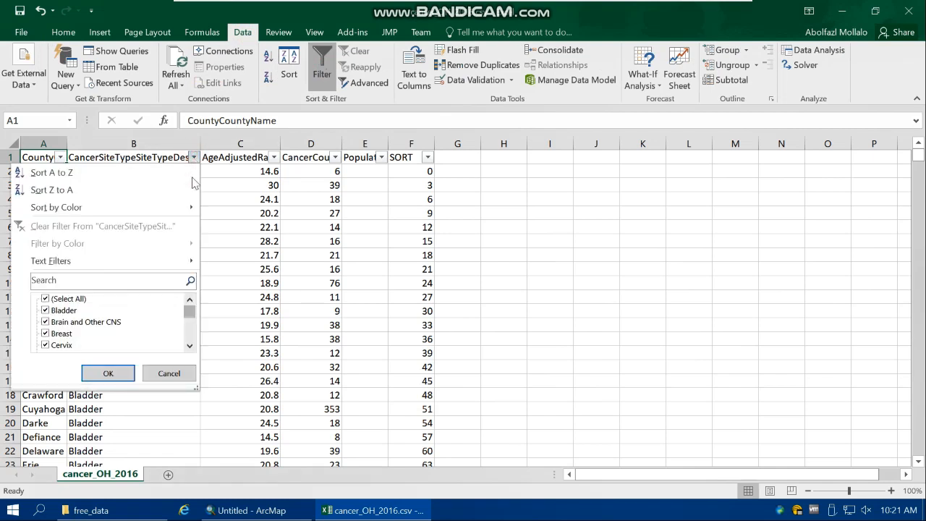
pyautogui.doubleClick(191, 346)
pyautogui.doubleClick(191, 345)
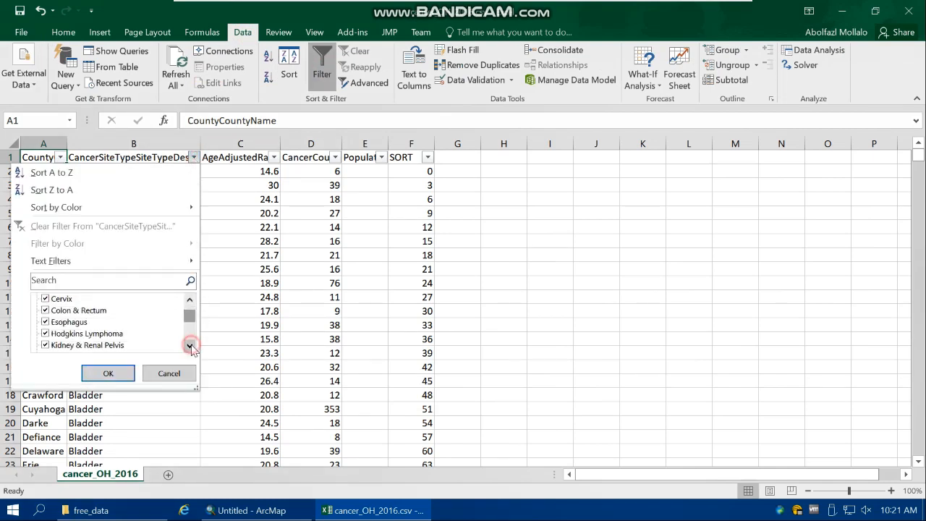
pyautogui.moveTo(189, 323); pyautogui.dragTo(190, 298)
pyautogui.click(83, 297)
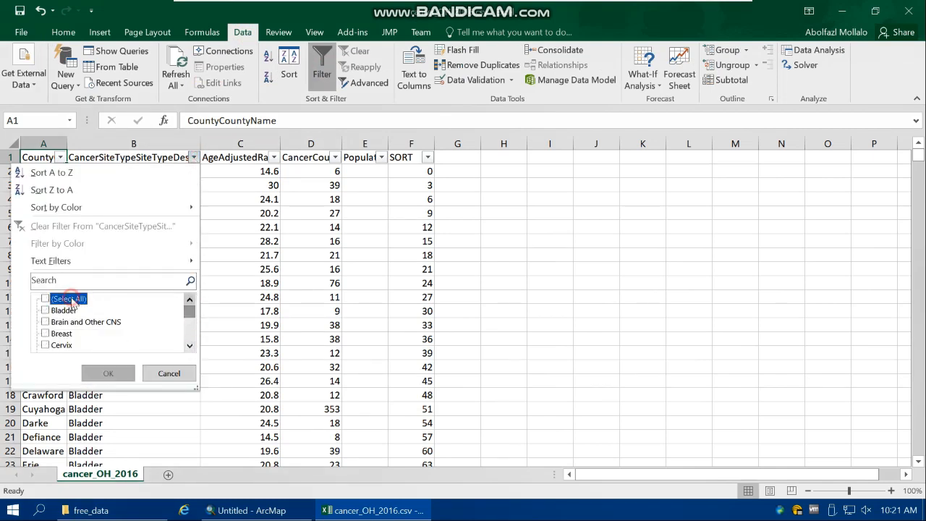
pyautogui.moveTo(191, 345); pyautogui.dragTo(190, 346)
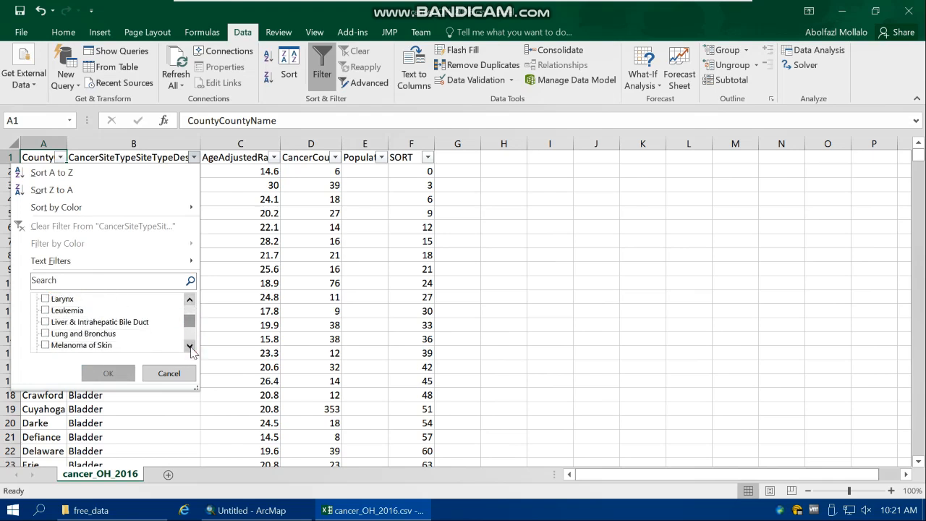
pyautogui.click(82, 334)
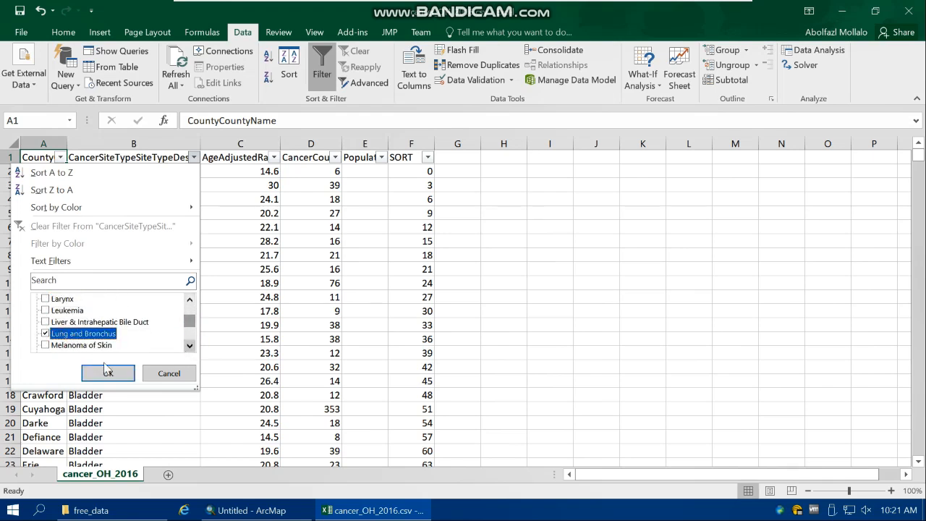
pyautogui.click(107, 373)
# - Review the filtered records, select the whole filtered table including its header row, and copy it
pyautogui.moveTo(909, 220); pyautogui.dragTo(917, 355)
pyautogui.scroll(-18, 198, 404)
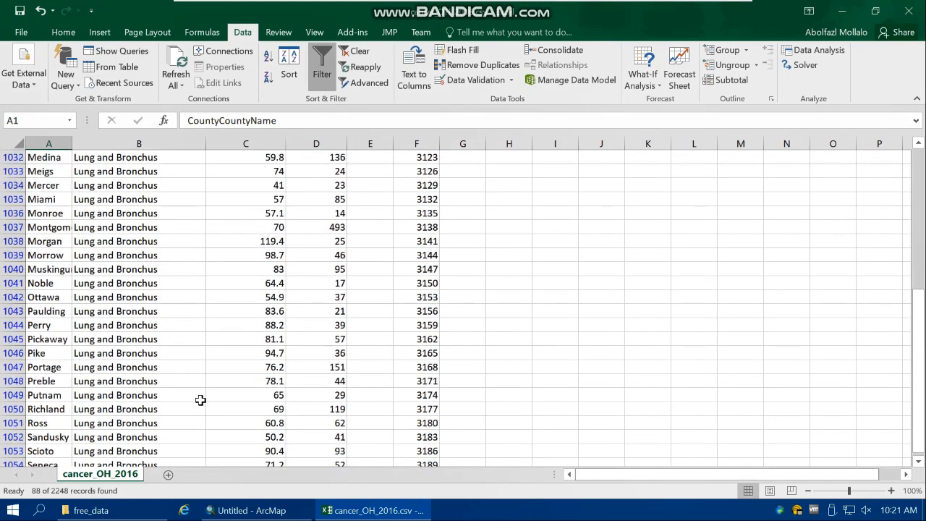
pyautogui.scroll(20, 201, 396)
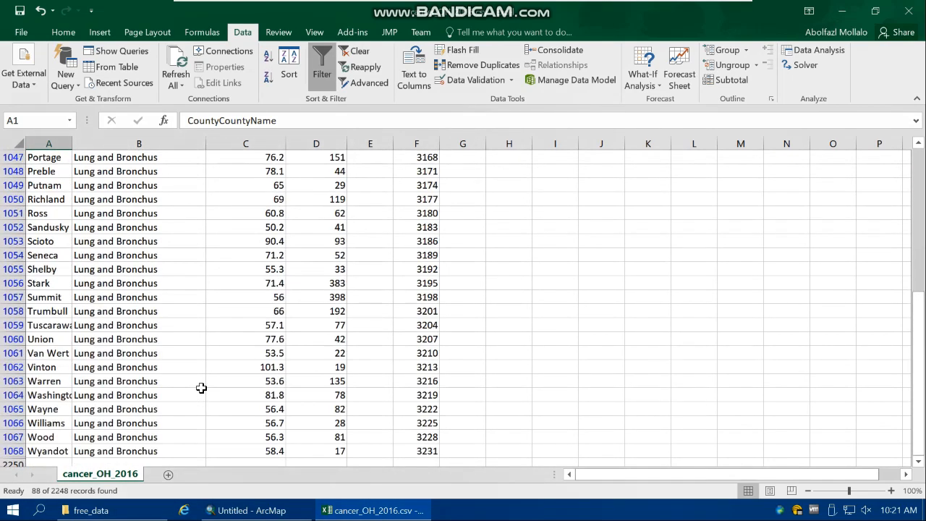
pyautogui.scroll(1, 192, 367)
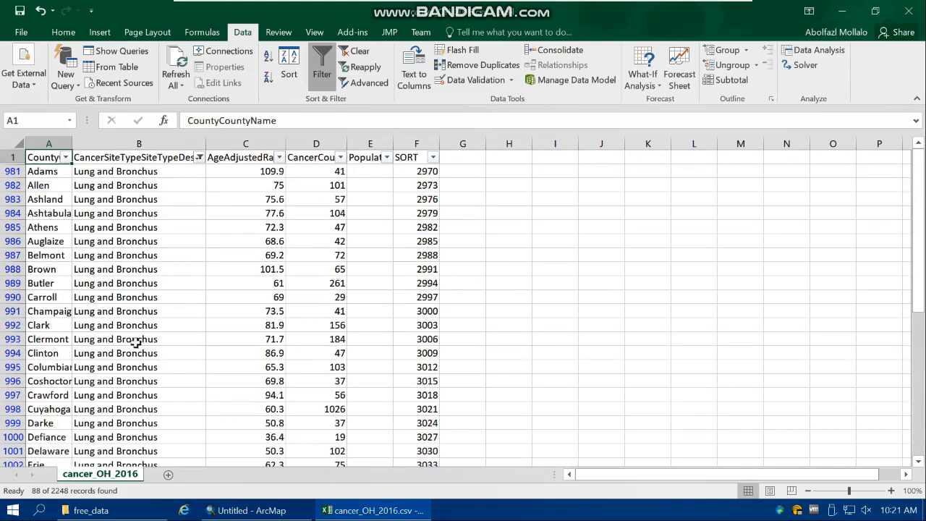
pyautogui.click(59, 184)
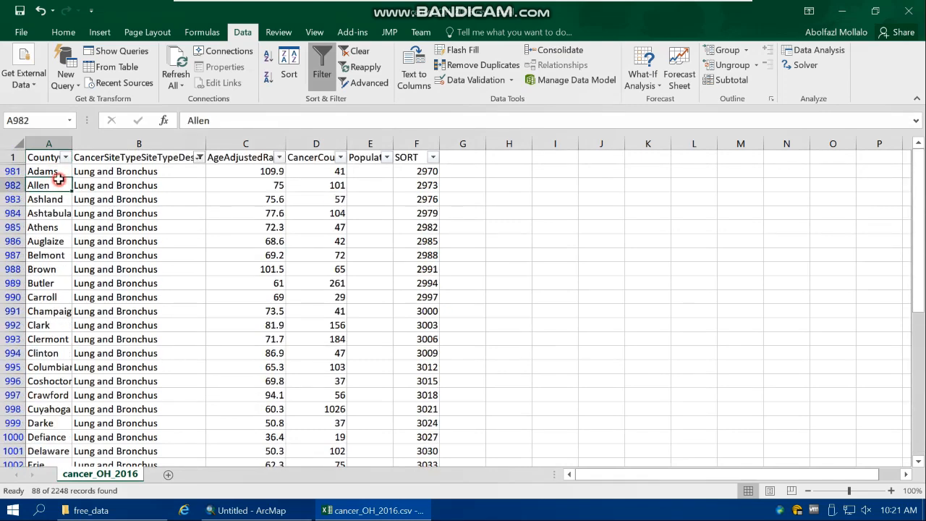
pyautogui.hotkey('ctrl', 'a')
pyautogui.rightClick(180, 216)
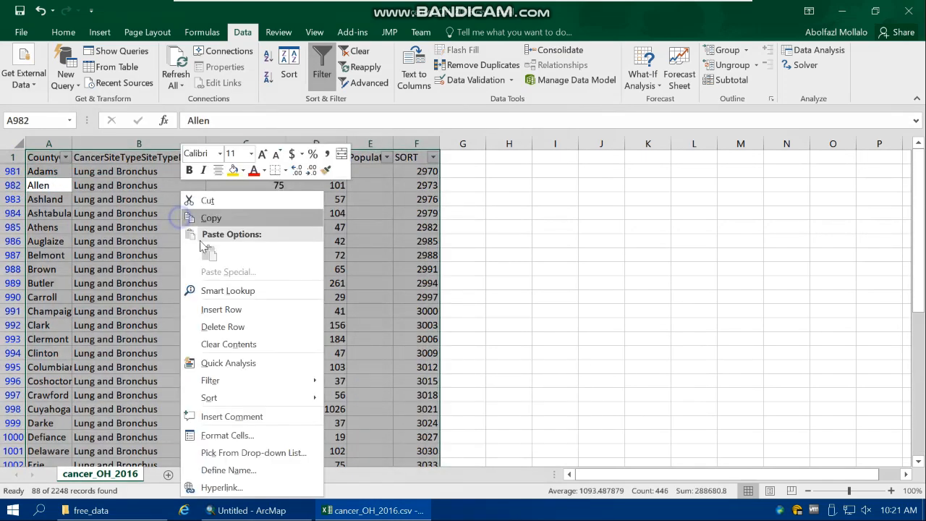
pyautogui.click(215, 212)
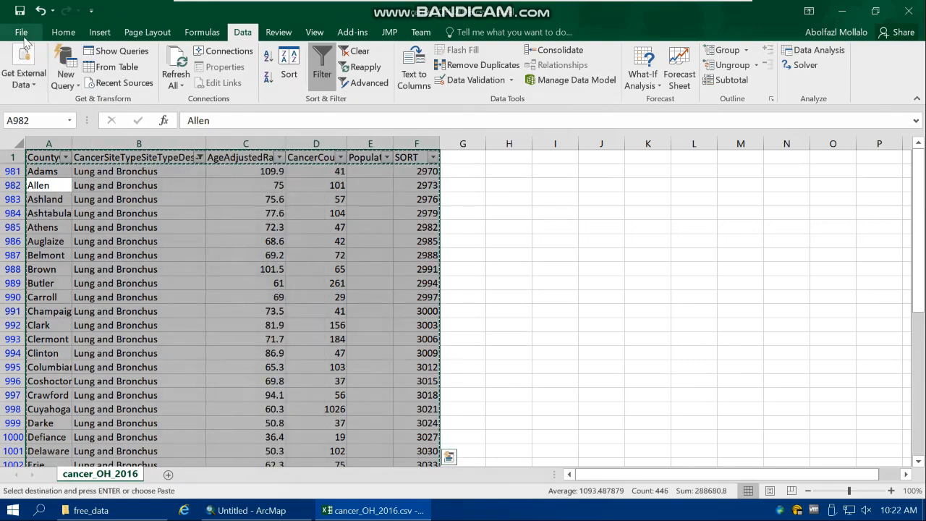
# - Create a new blank workbook and paste the copied lung and bronchus records starting at cell A1
pyautogui.click(24, 38)
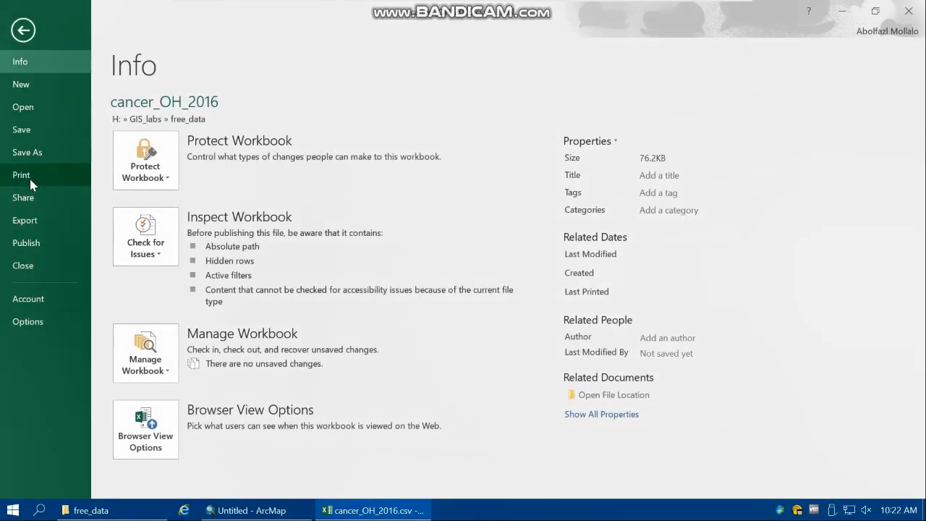
pyautogui.click(24, 84)
pyautogui.click(160, 225)
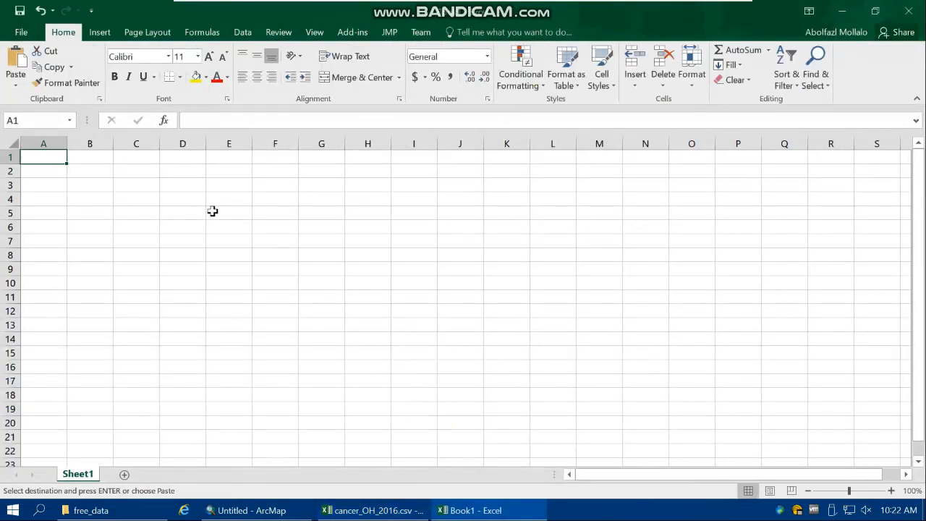
pyautogui.hotkey('ctrl', 'v')
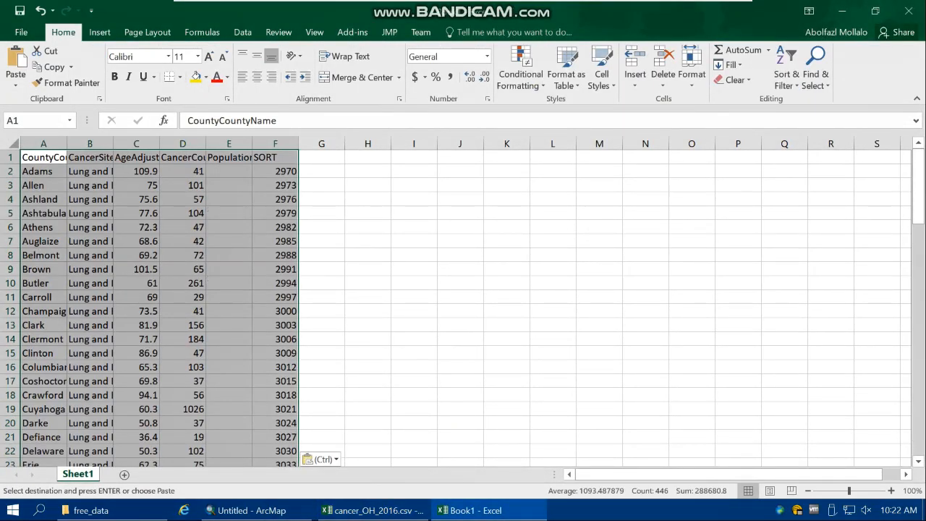
# - Fit the widths of the CountyCountyName, CancerSiteTypeSiteTypeDesc, CancerCount, PopulationCount and SORT columns to their contents
pyautogui.moveTo(919, 185); pyautogui.dragTo(919, 32)
pyautogui.click(181, 231)
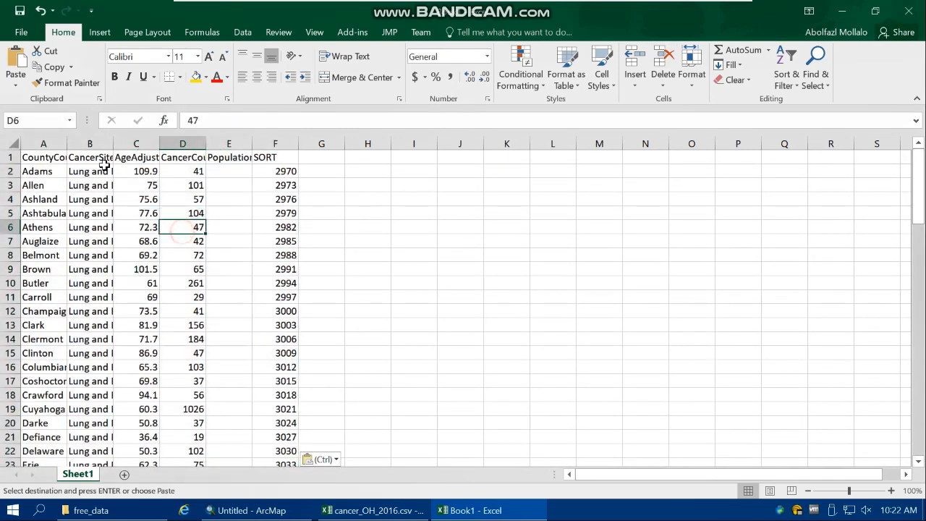
pyautogui.click(75, 144)
pyautogui.doubleClick(67, 144)
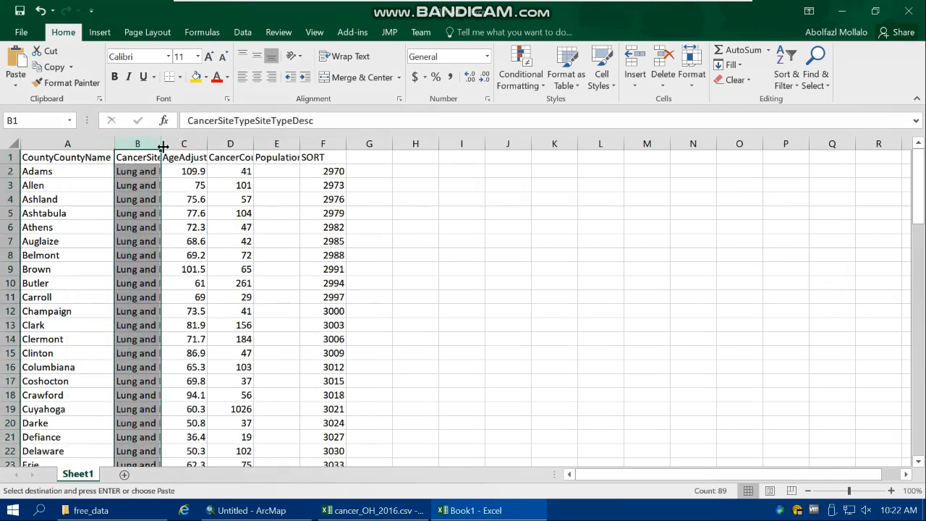
pyautogui.doubleClick(161, 144)
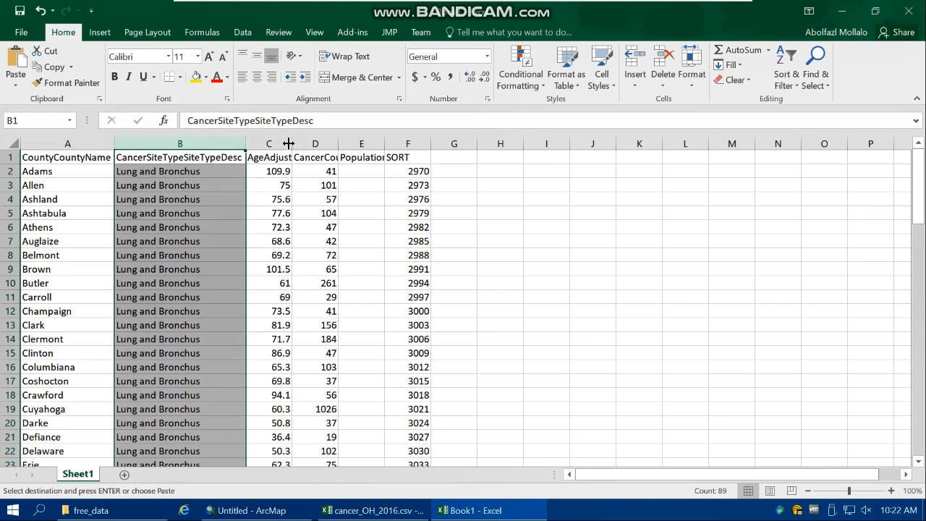
pyautogui.doubleClick(339, 138)
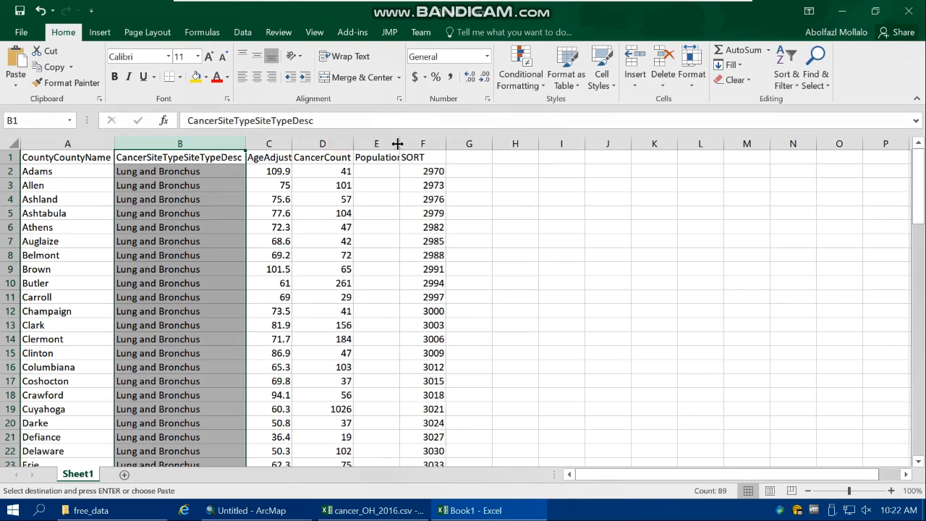
pyautogui.doubleClick(401, 142)
pyautogui.doubleClick(477, 142)
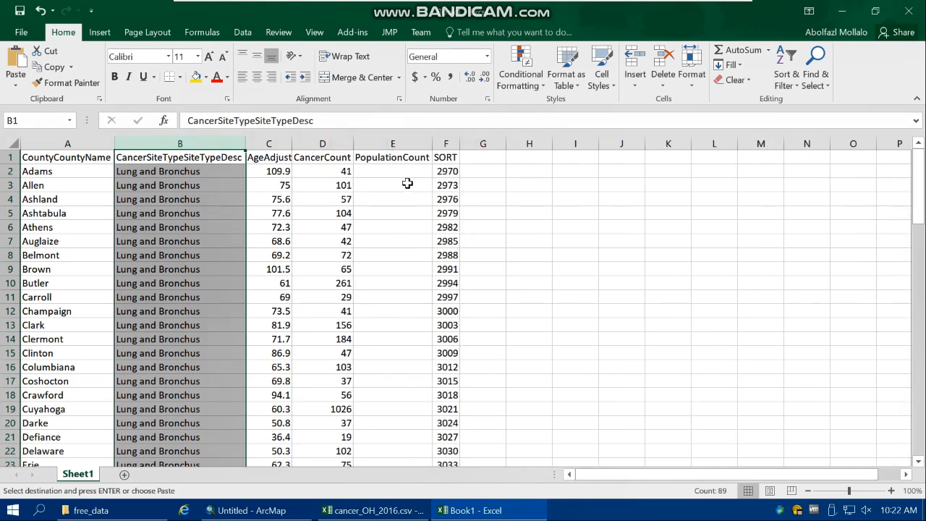
# - Delete the PopulationCount and SORT columns from the new sheet
pyautogui.moveTo(919, 215); pyautogui.dragTo(917, 136)
pyautogui.moveTo(448, 139); pyautogui.dragTo(398, 139)
pyautogui.rightClick(399, 140)
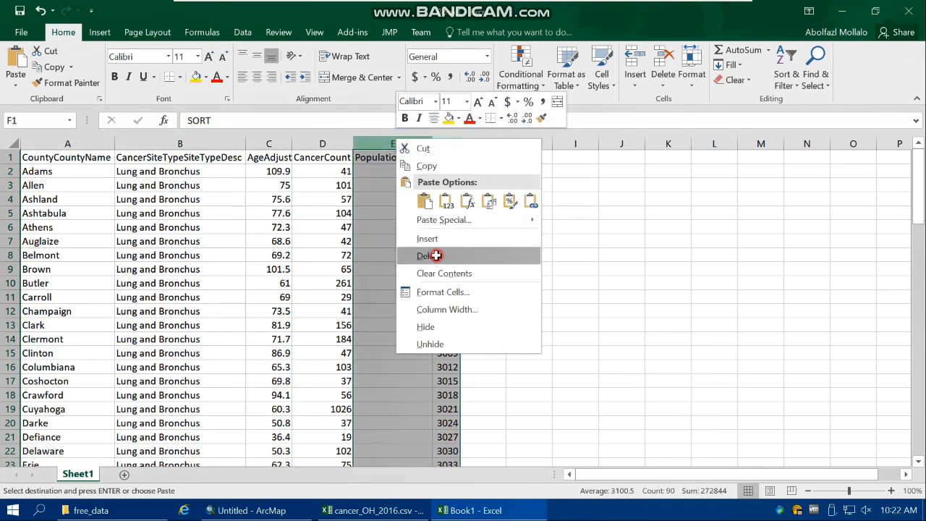
pyautogui.click(429, 255)
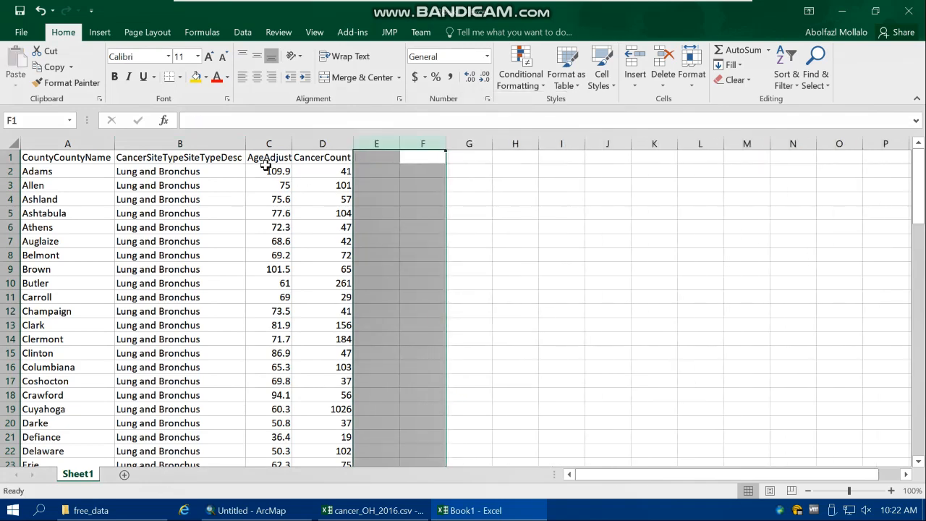
# - Save the new workbook in H:\GIS_labs\free_data as Lung_bron_OH16 in CSV (Comma delimited) format, accepting the format's limitations
pyautogui.click(33, 36)
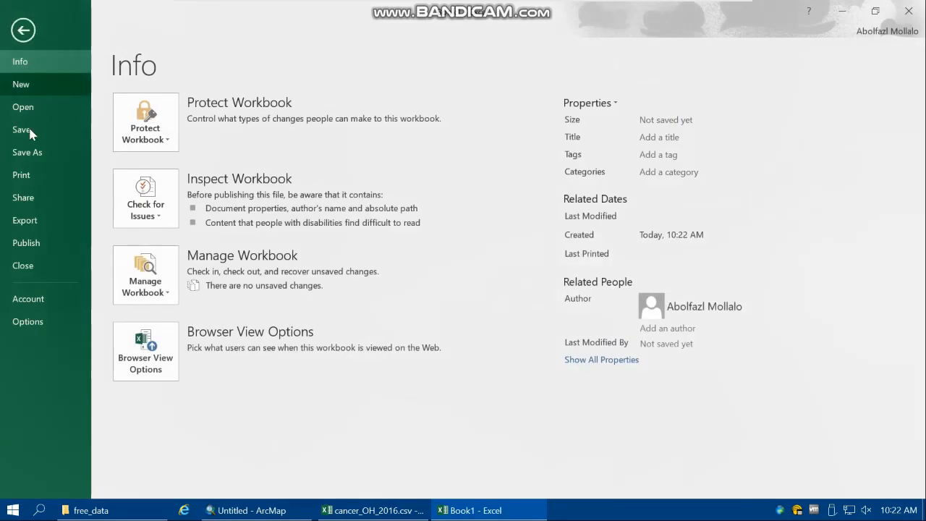
pyautogui.click(32, 157)
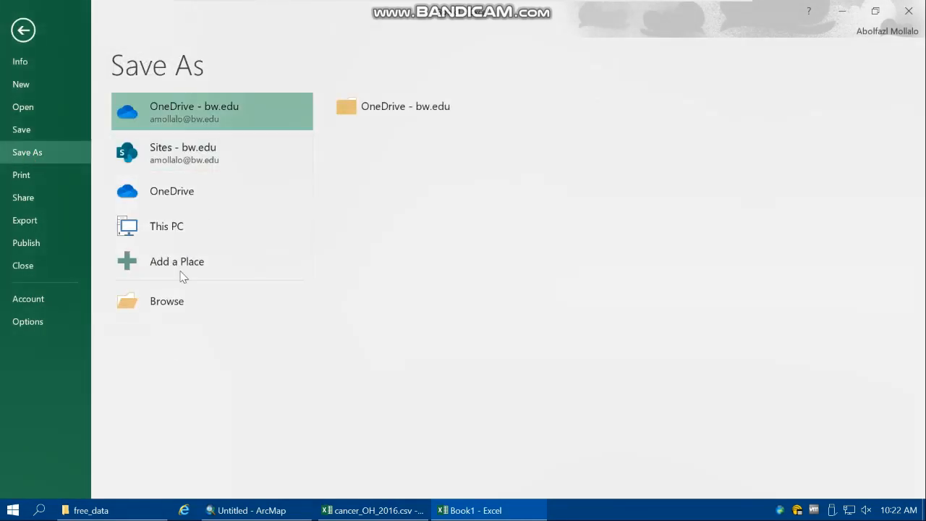
pyautogui.click(188, 226)
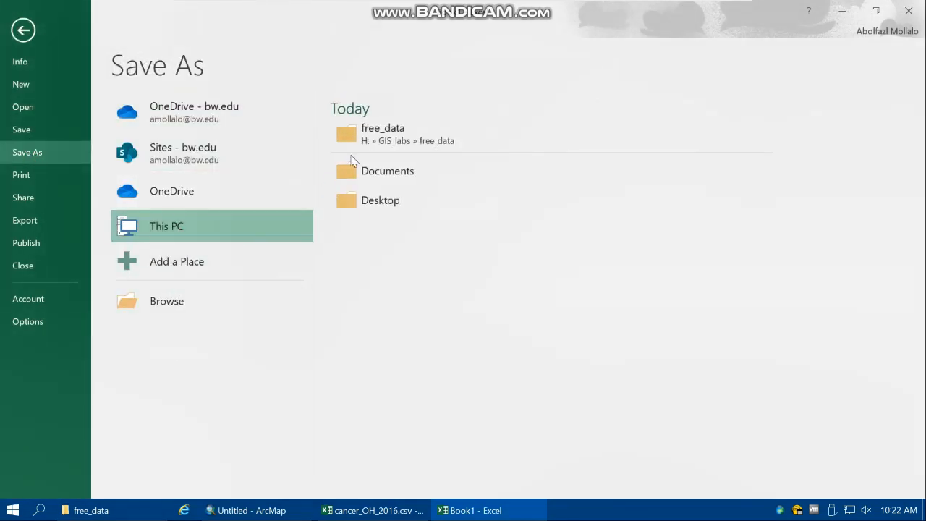
pyautogui.click(369, 169)
pyautogui.click(444, 14)
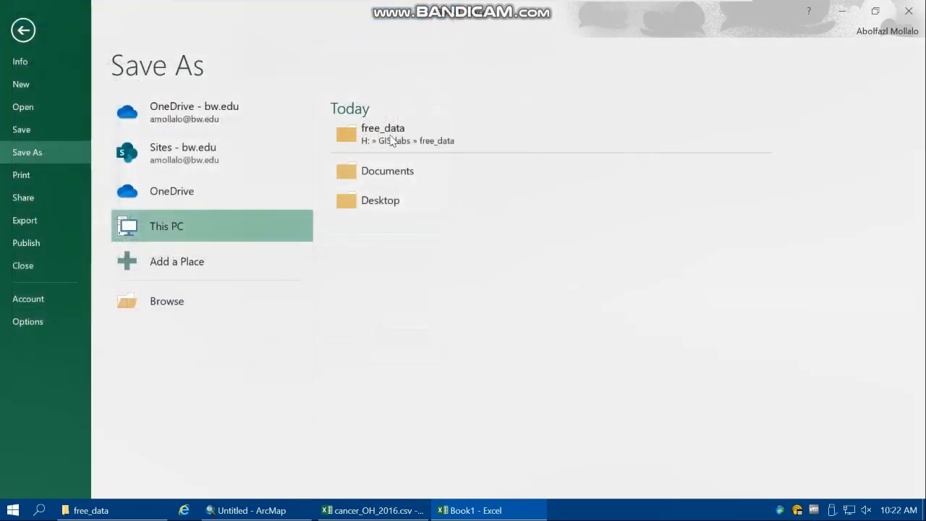
pyautogui.click(382, 144)
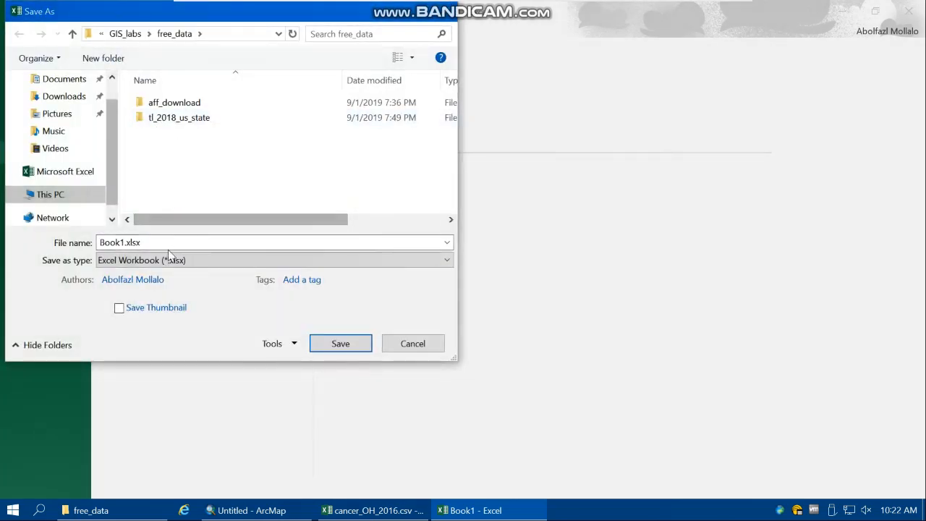
pyautogui.click(193, 261)
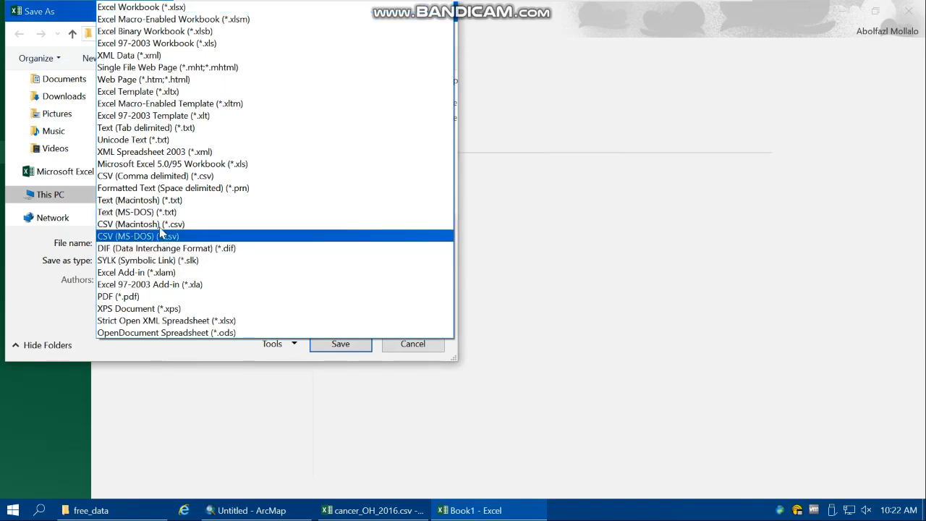
pyautogui.click(167, 176)
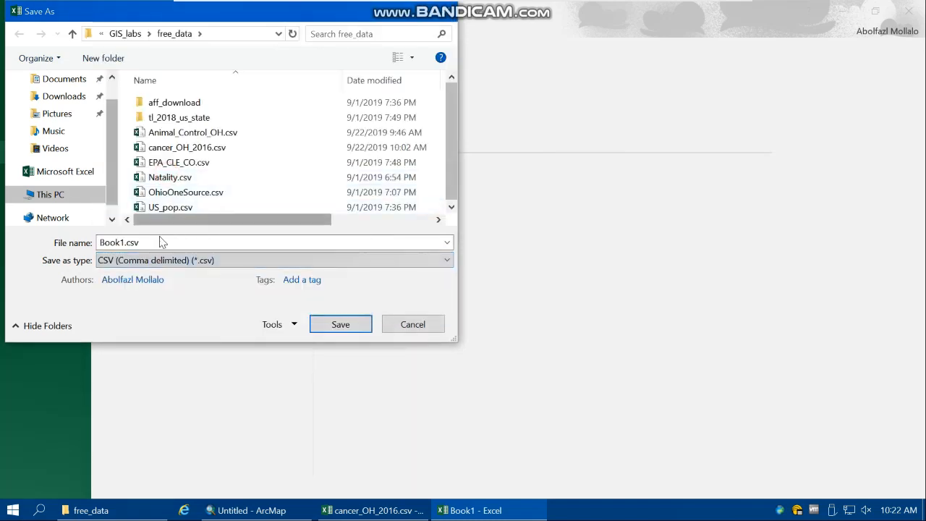
pyautogui.write('Lung_bron_OH16')
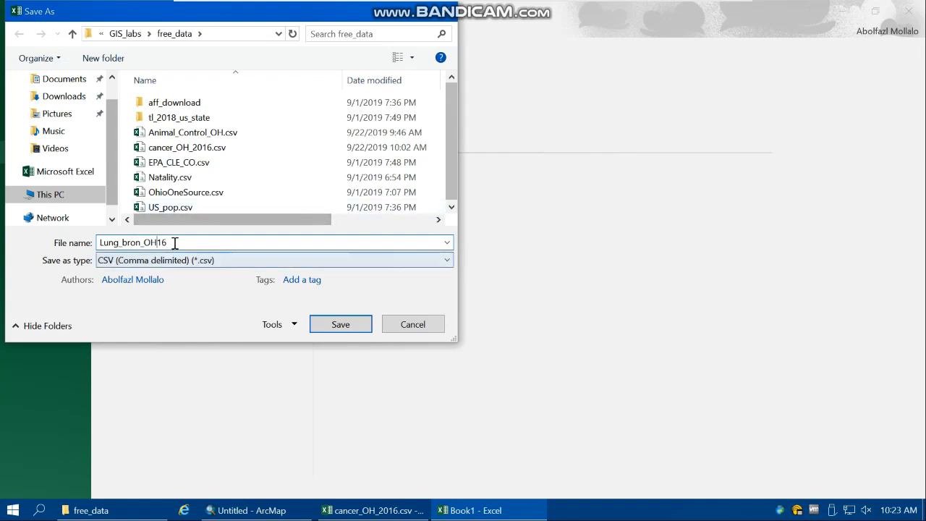
pyautogui.click(341, 325)
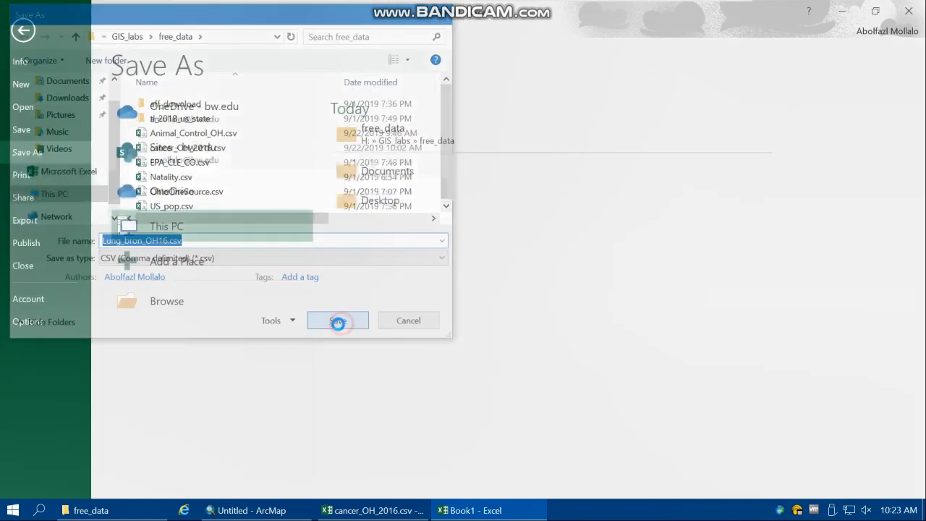
pyautogui.click(418, 296)
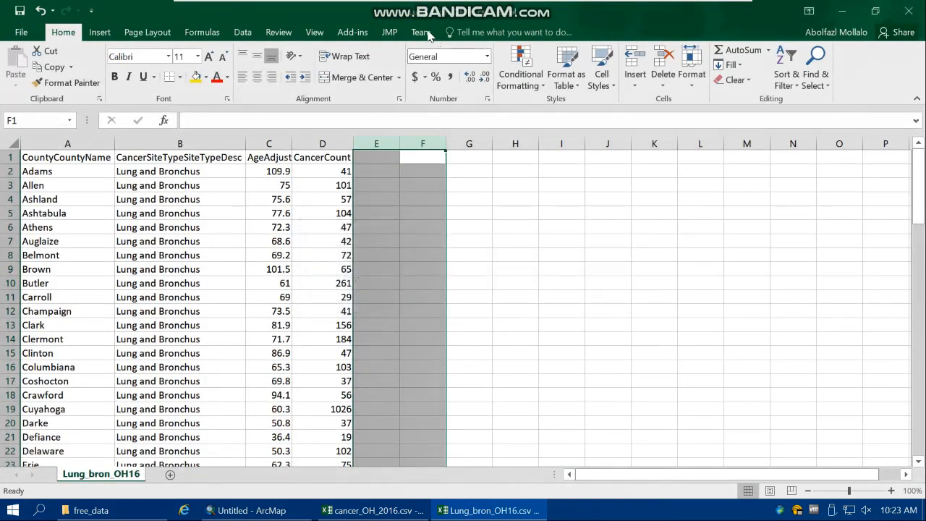
# - Dismiss the Windows security screen and switch to the untitled map document in ArcMap
pyautogui.click(396, 11)
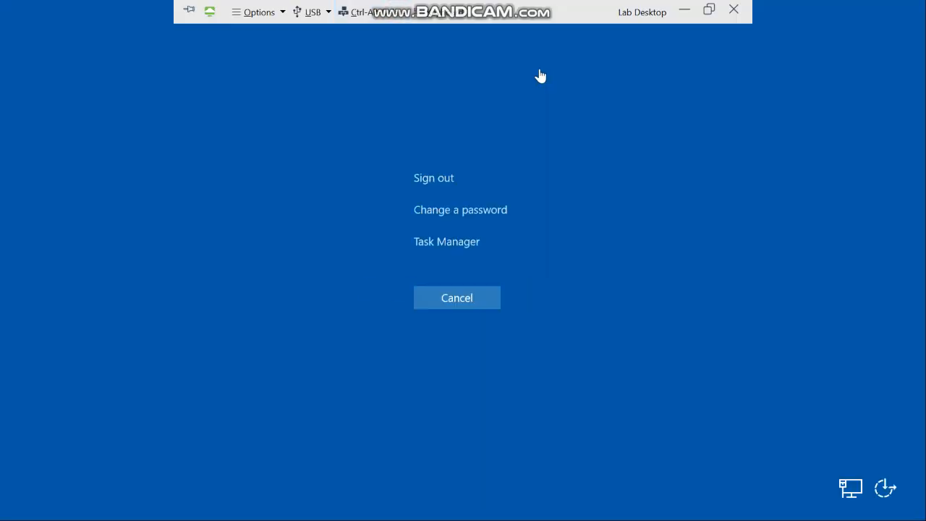
pyautogui.click(464, 305)
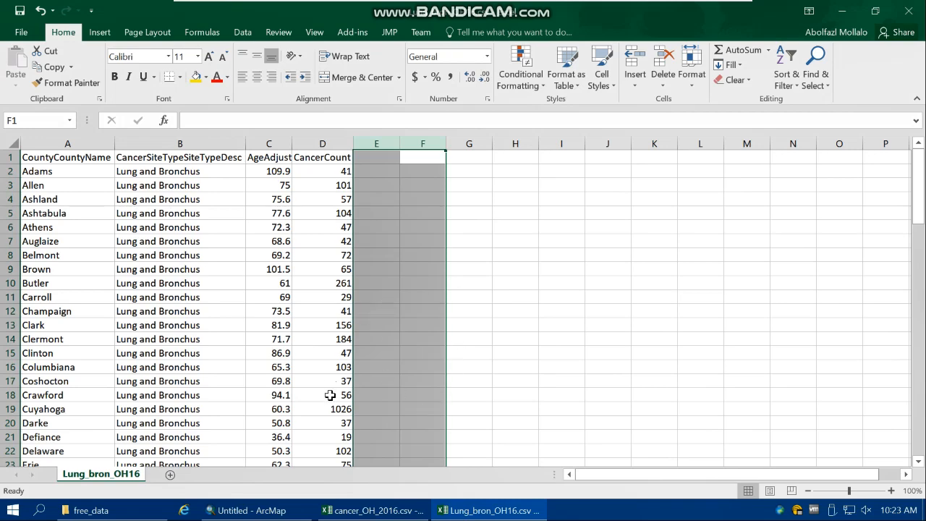
pyautogui.click(269, 511)
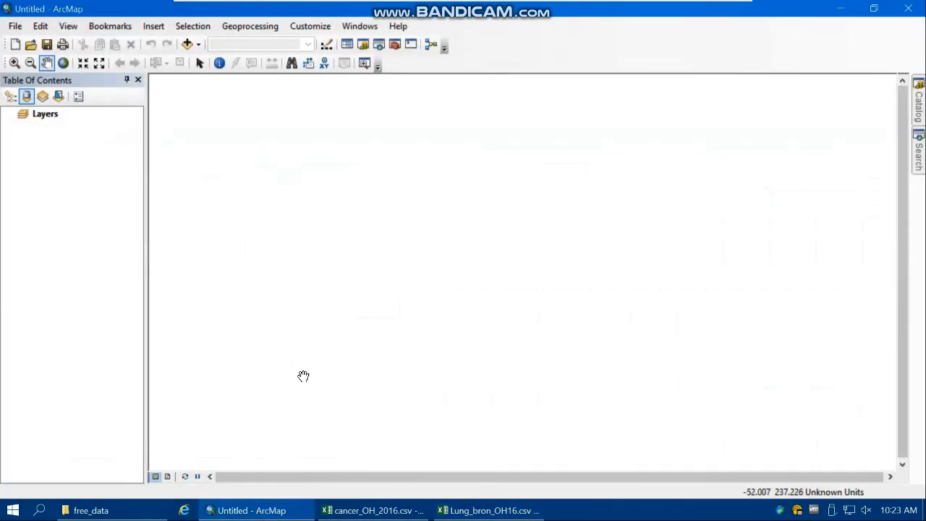
# - Add the Counties_OH shapefile from the Counties_OH folder in H:\GIS_labs\lab2 to the map
pyautogui.click(187, 44)
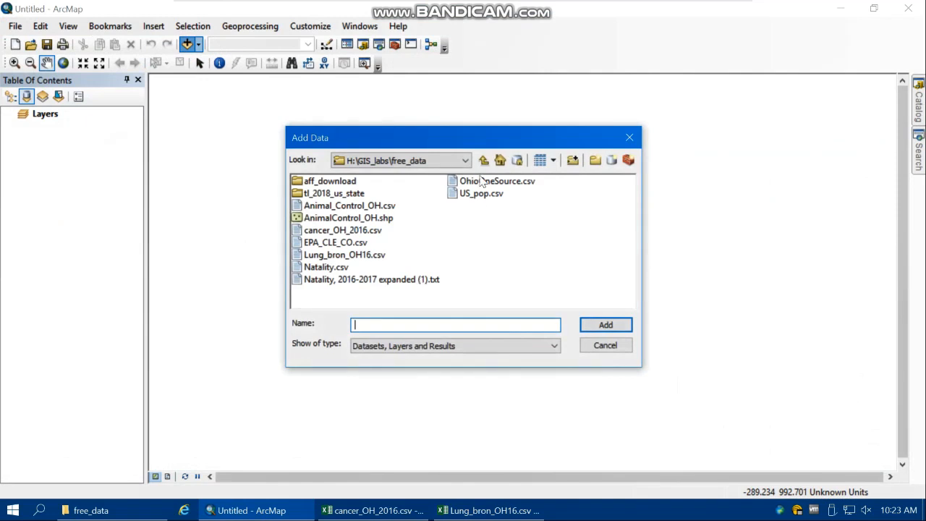
pyautogui.click(483, 160)
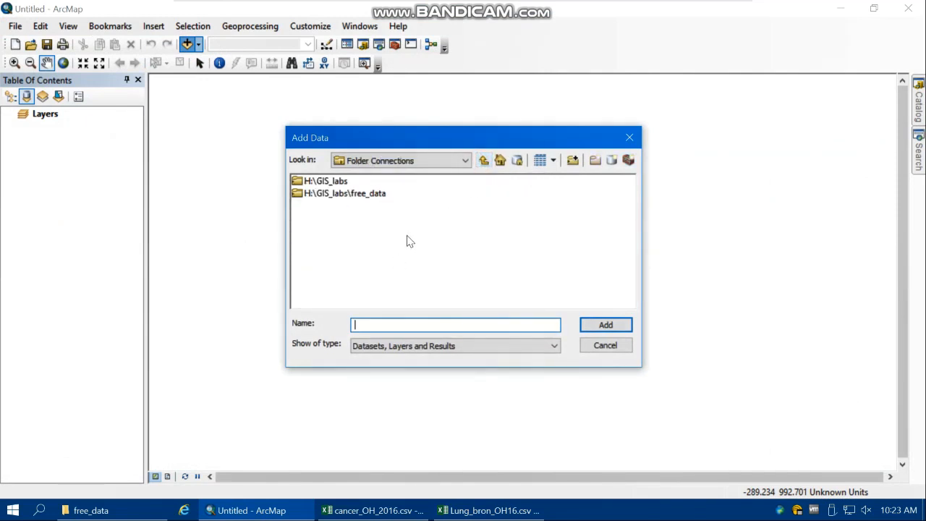
pyautogui.doubleClick(330, 182)
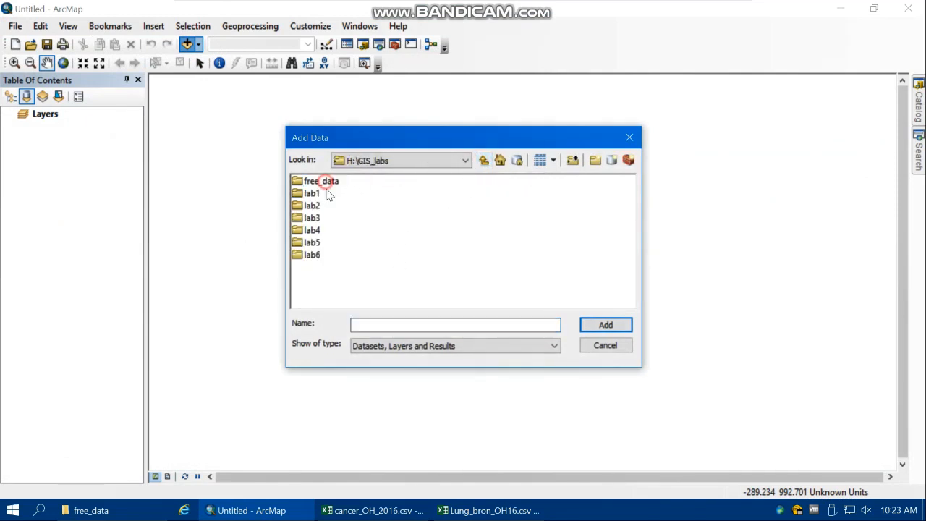
pyautogui.click(315, 209)
pyautogui.doubleClick(316, 209)
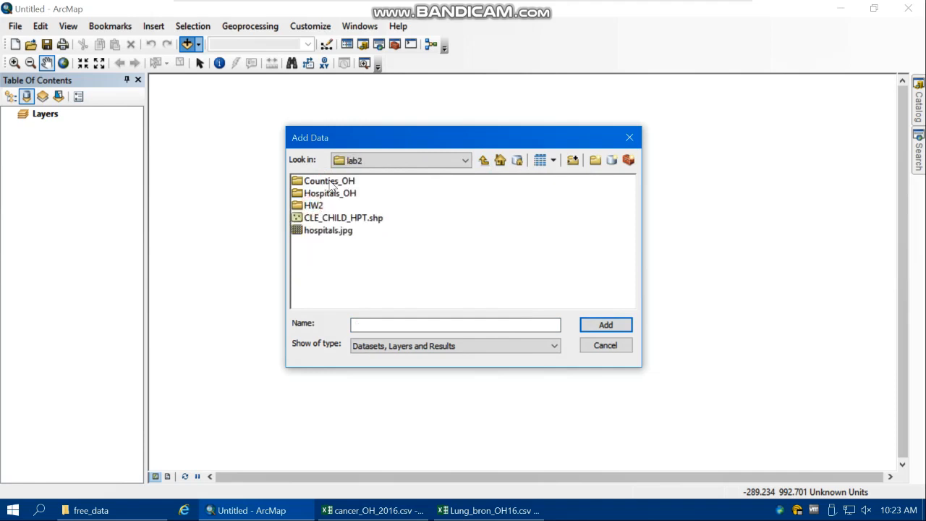
pyautogui.doubleClick(333, 184)
pyautogui.doubleClick(332, 183)
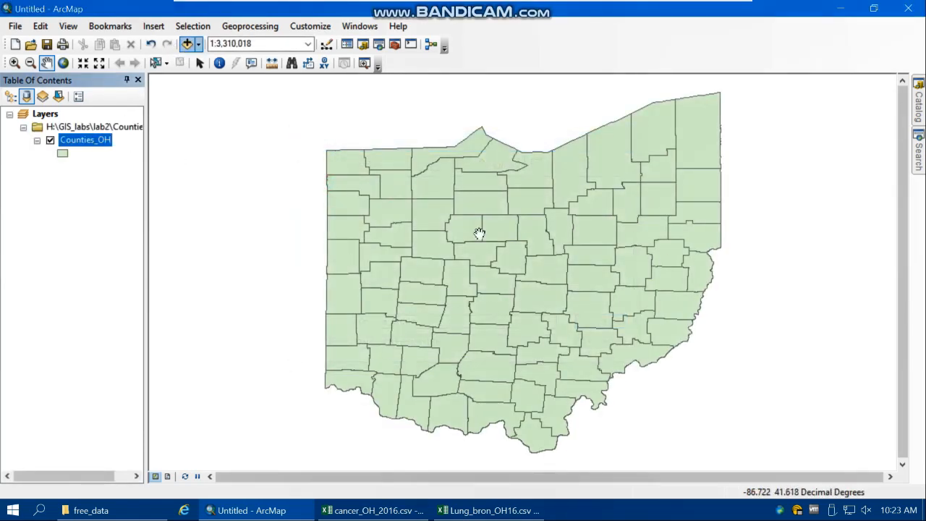
# - Open the attribute table of Counties_OH and look through its fields from FID to INTPTLON
pyautogui.rightClick(80, 142)
pyautogui.click(117, 185)
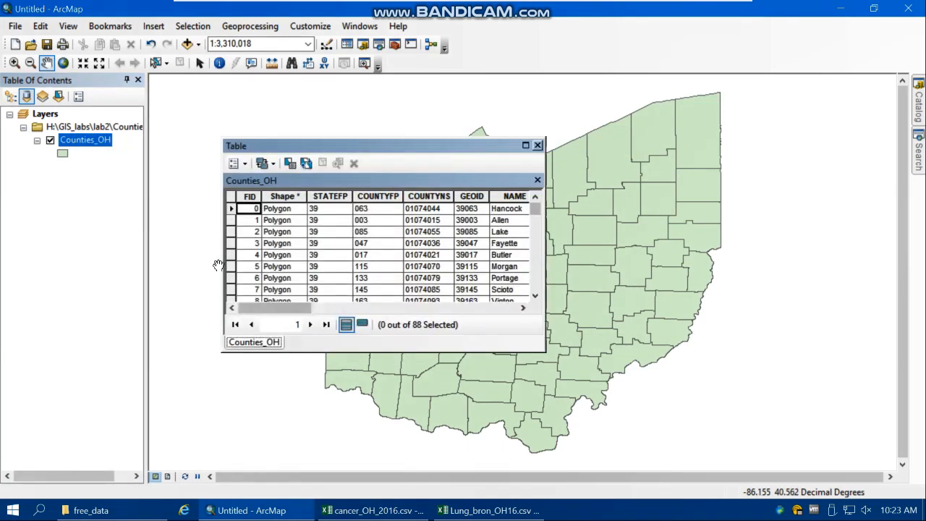
pyautogui.moveTo(284, 309); pyautogui.dragTo(516, 316)
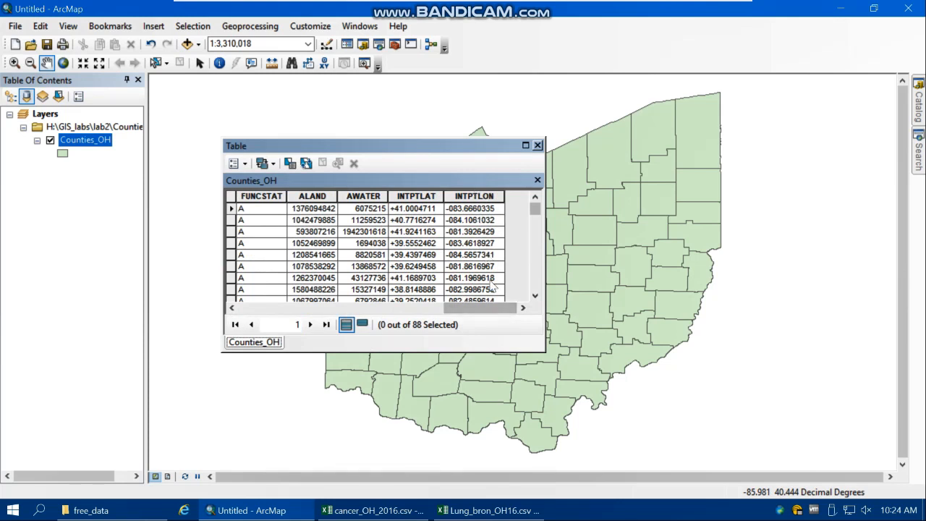
pyautogui.moveTo(497, 307); pyautogui.dragTo(275, 308)
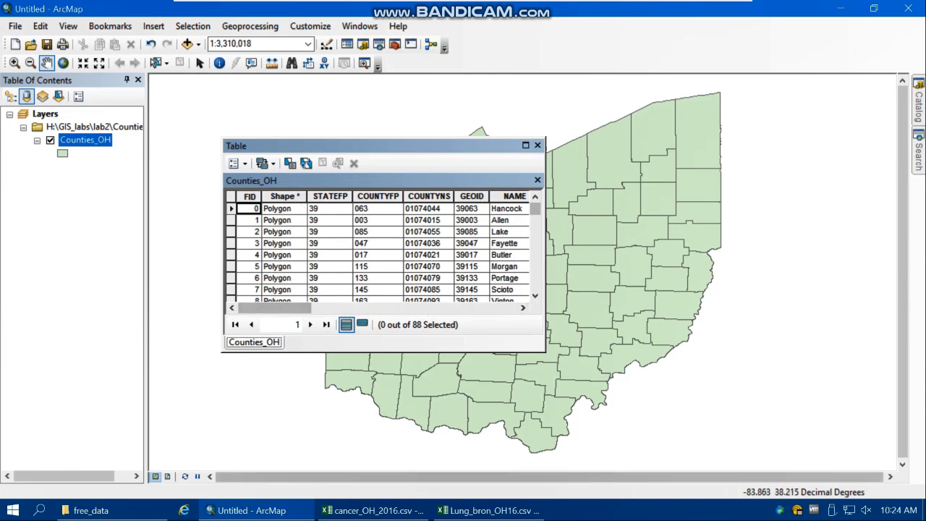
# - Switch to Lung_bron_OH16.csv in Excel to check its columns for a field shared with the counties, and return to ArcMap
pyautogui.click(476, 513)
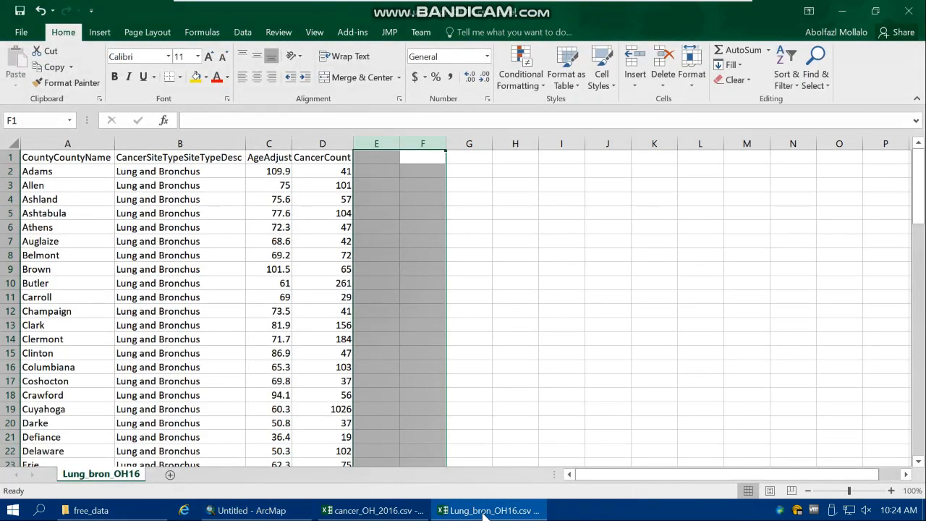
pyautogui.click(330, 169)
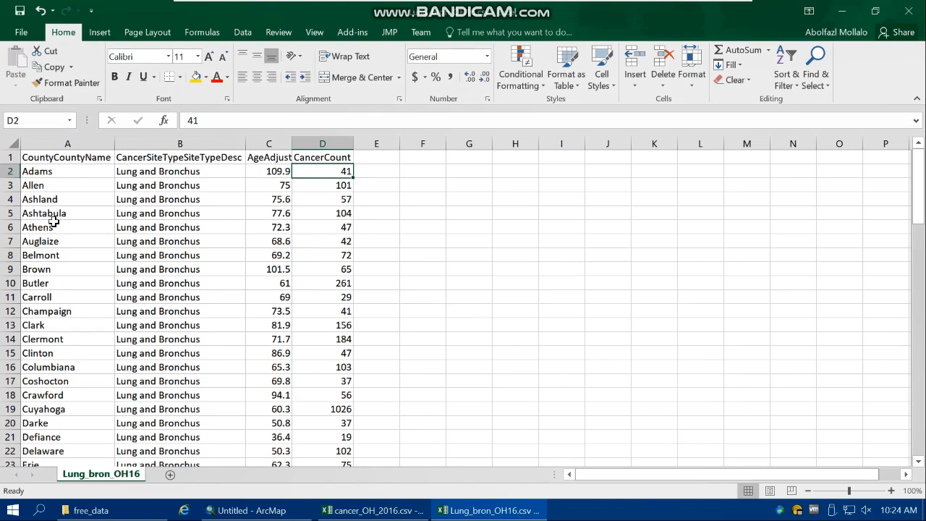
pyautogui.click(250, 510)
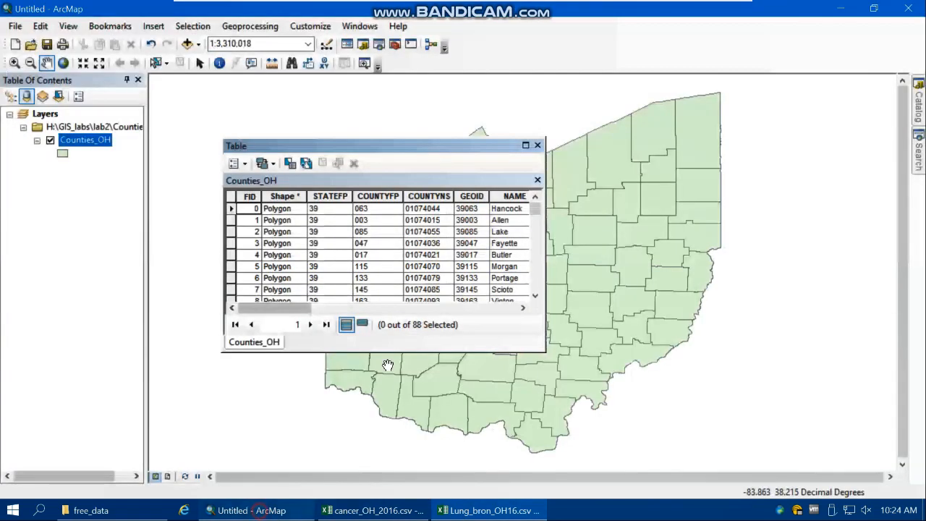
# - Sort the Counties_OH attribute table by the NAME field in ascending order
pyautogui.click(523, 308)
pyautogui.click(523, 307)
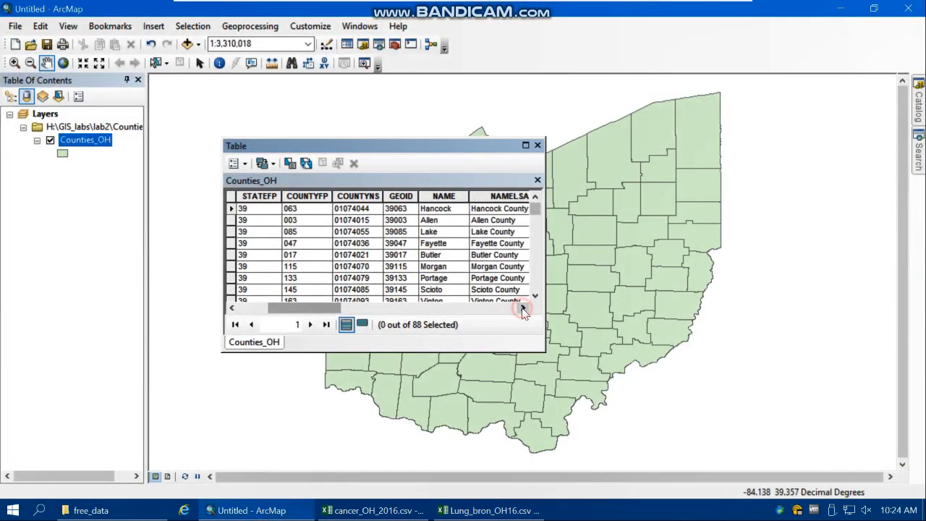
pyautogui.click(523, 307)
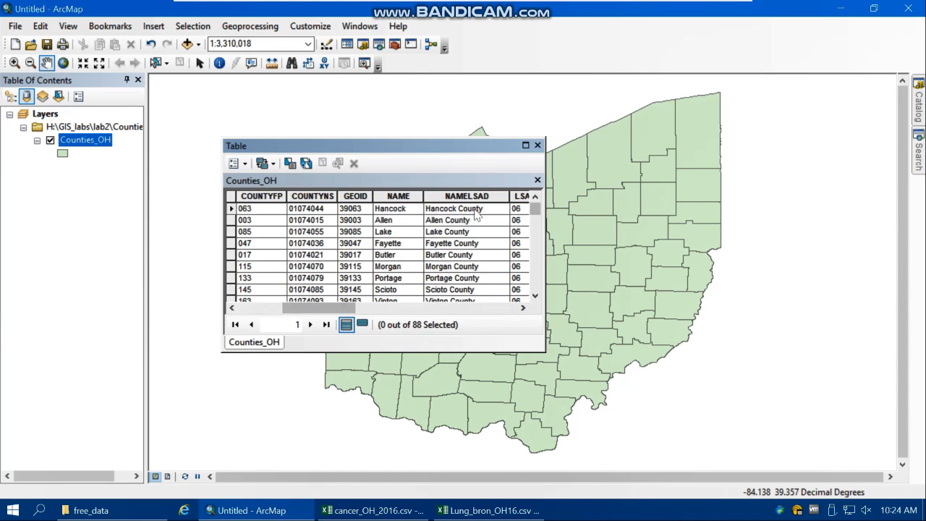
pyautogui.rightClick(399, 196)
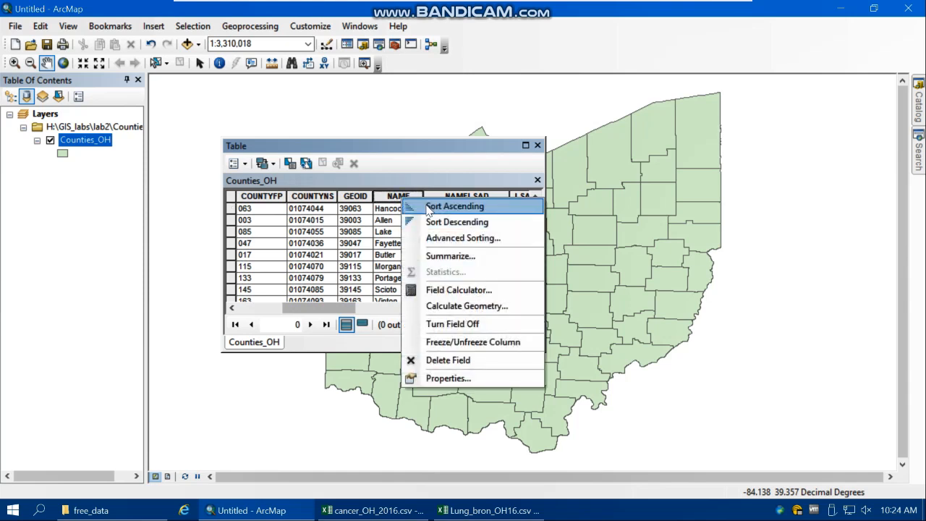
pyautogui.click(428, 206)
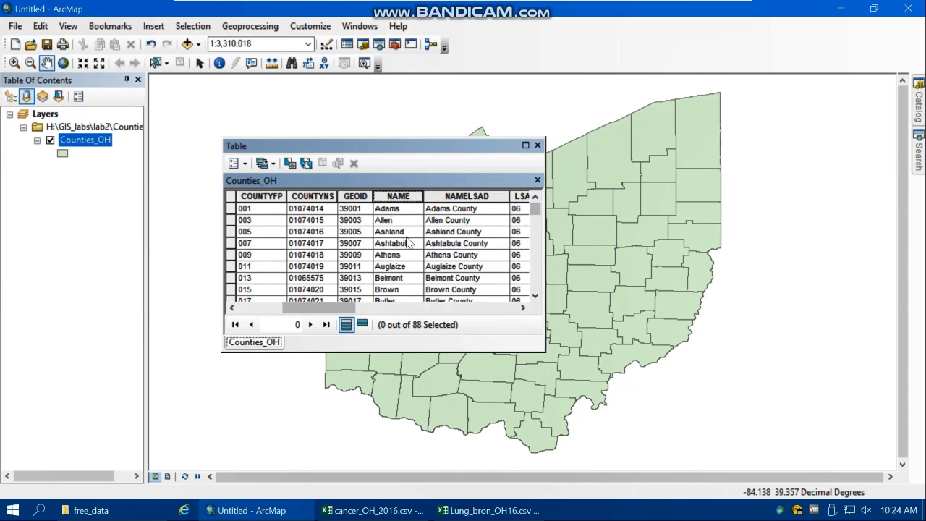
# - Switch to Lung_bron_OH16.csv in Excel and compare its CountyCountyName values with the NAME field of the counties
pyautogui.click(278, 513)
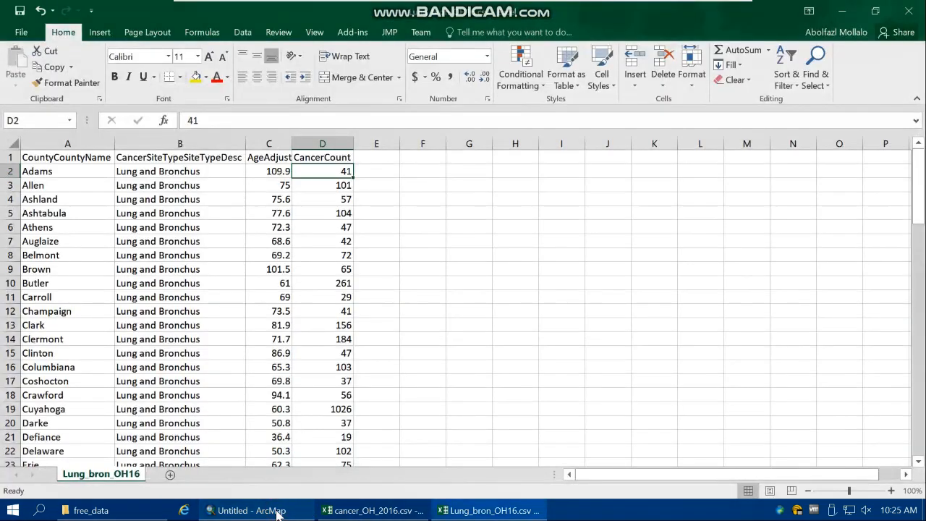
pyautogui.click(269, 510)
pyautogui.click(270, 511)
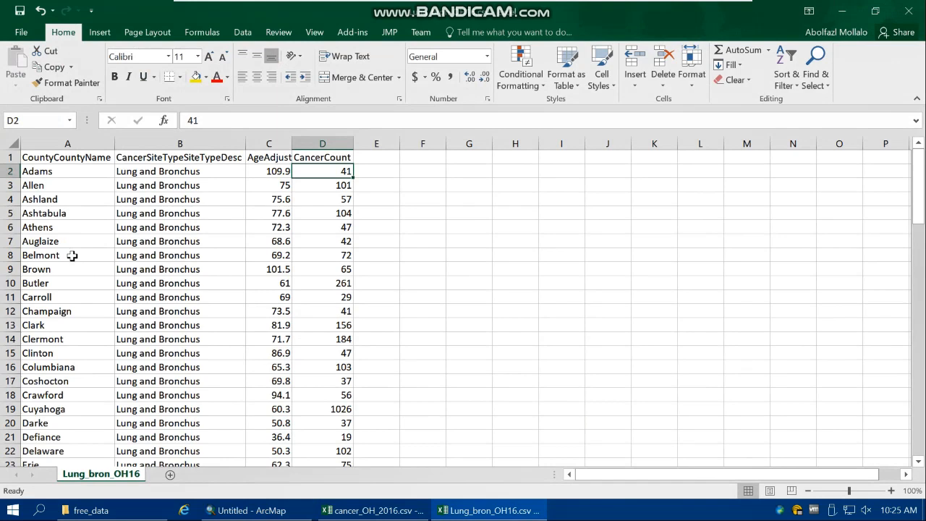
pyautogui.click(44, 158)
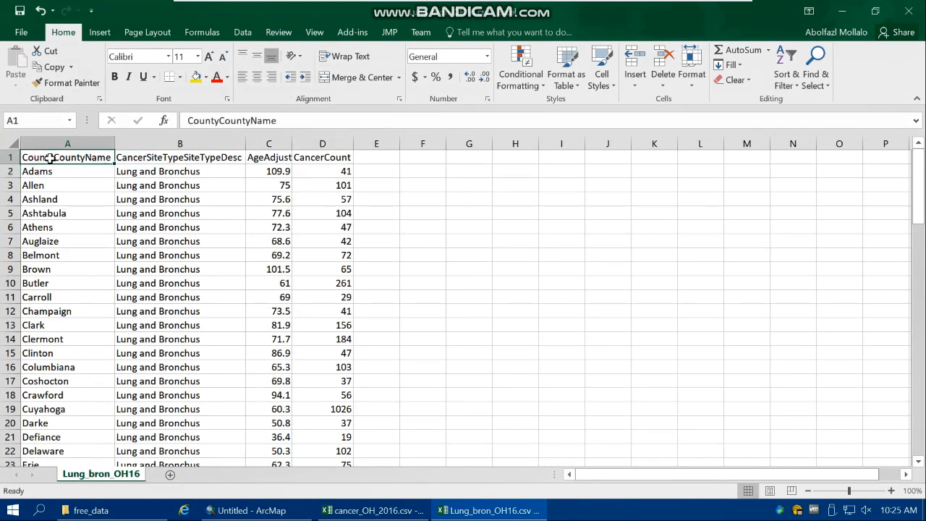
# - Switch to cancer_OH_2016.csv and close it without saving the changes
pyautogui.click(472, 511)
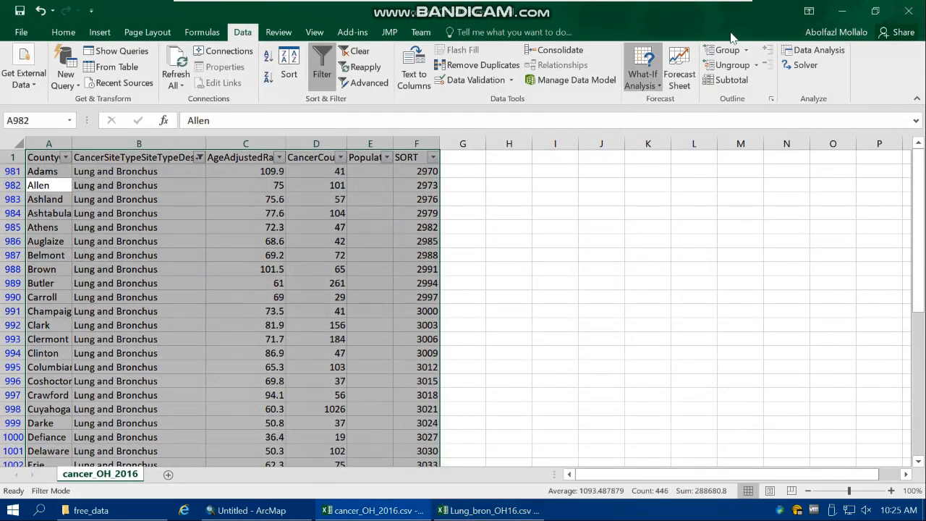
pyautogui.click(910, 11)
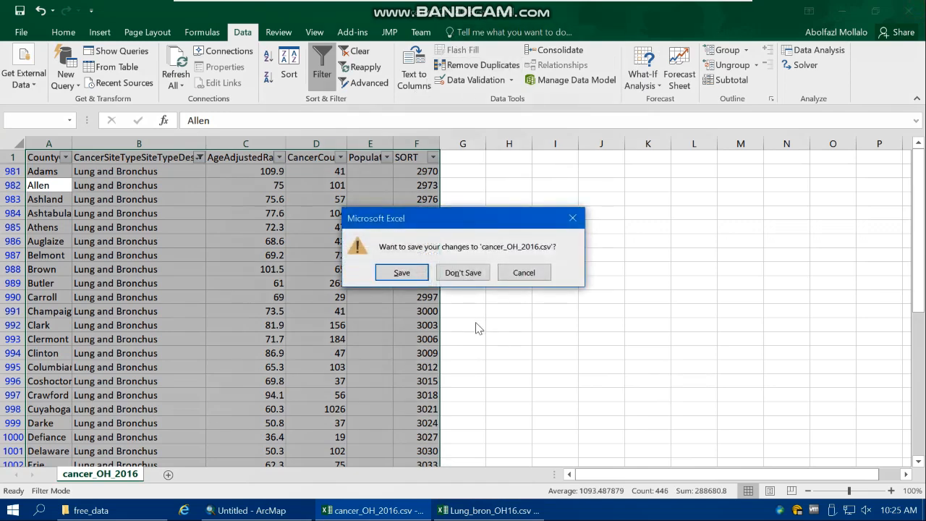
pyautogui.click(464, 275)
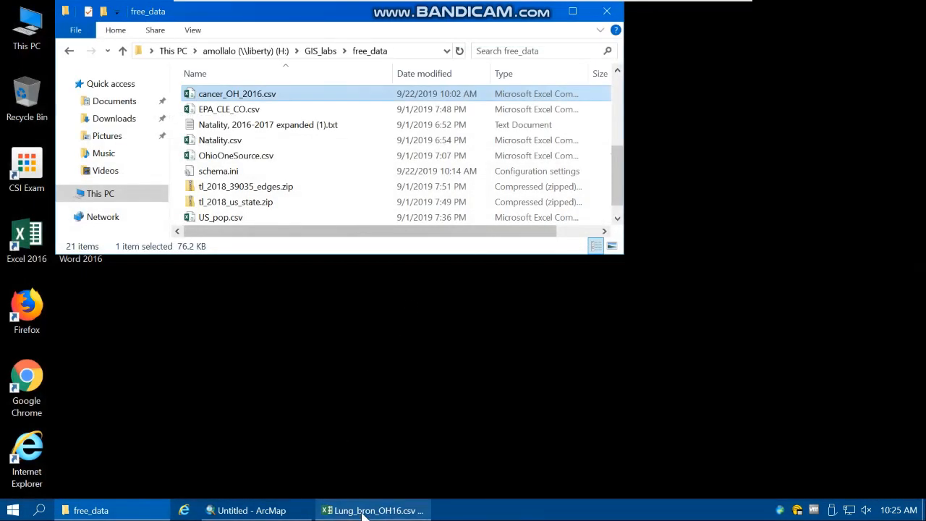
# - Compare the CountyCountyName column in Lung_bron_OH16.csv with the Counties_OH attribute table in ArcMap, and close the attribute table
pyautogui.click(361, 511)
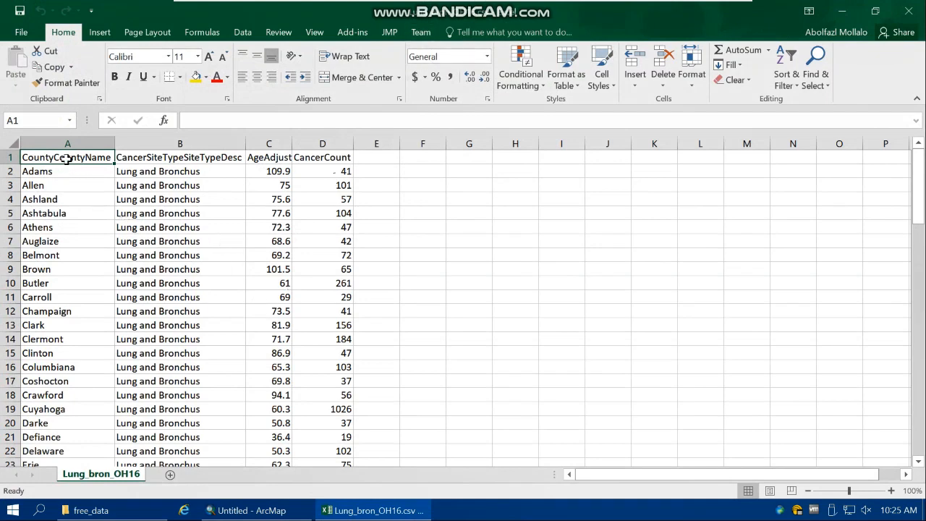
pyautogui.click(253, 511)
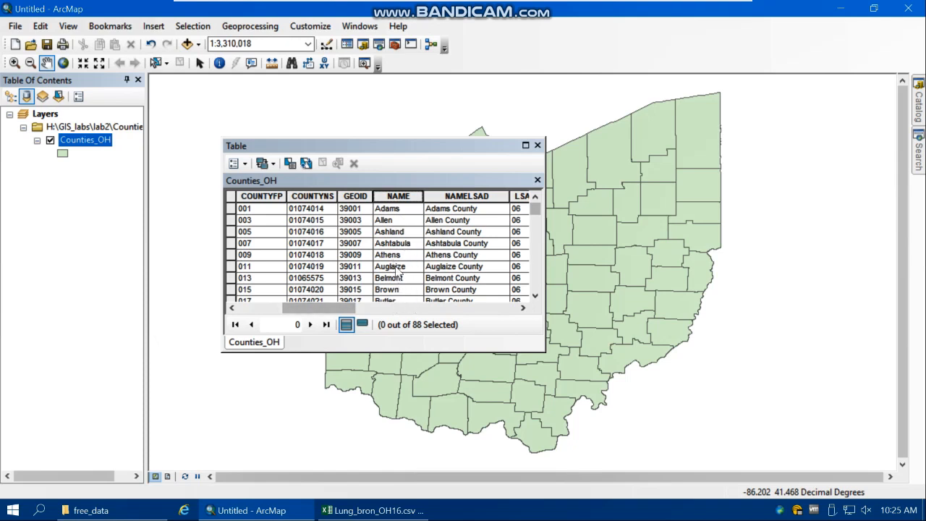
pyautogui.moveTo(344, 308); pyautogui.dragTo(455, 308)
pyautogui.moveTo(157, 341); pyautogui.dragTo(157, 341)
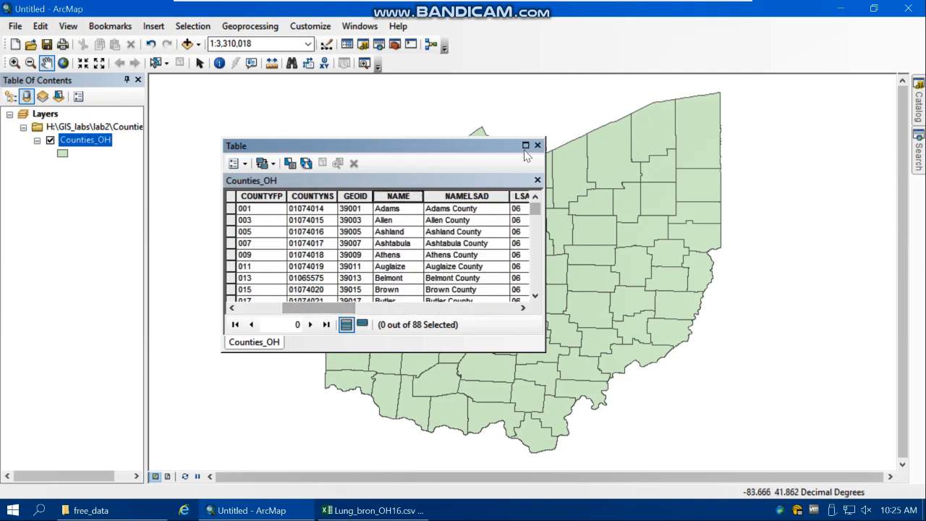
pyautogui.click(538, 146)
# - Add the Lung_bron_OH16.csv table from the free_data folder to the map
pyautogui.click(187, 43)
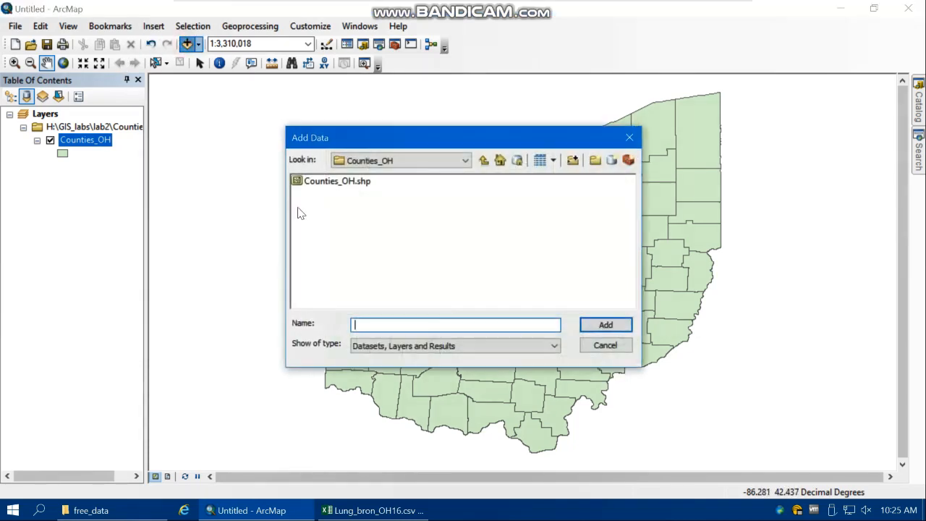
pyautogui.click(483, 160)
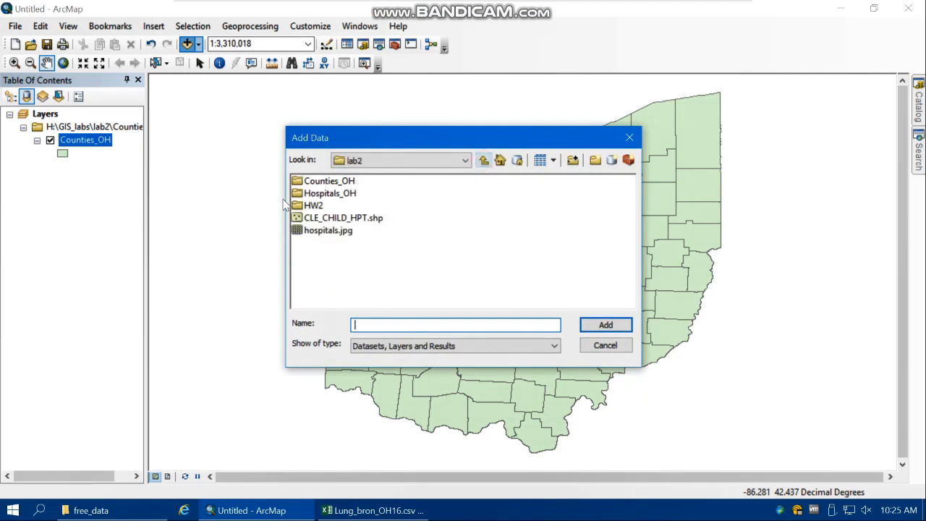
pyautogui.click(483, 160)
pyautogui.doubleClick(318, 182)
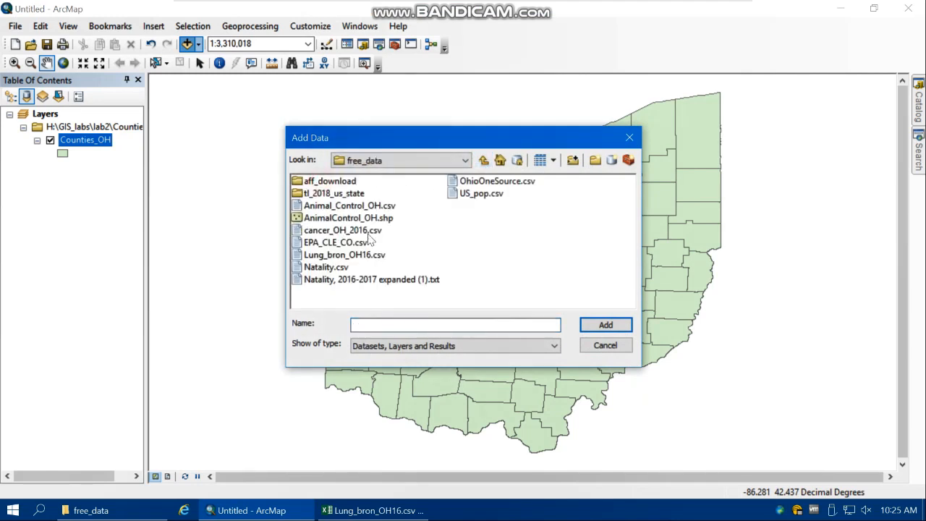
pyautogui.doubleClick(344, 255)
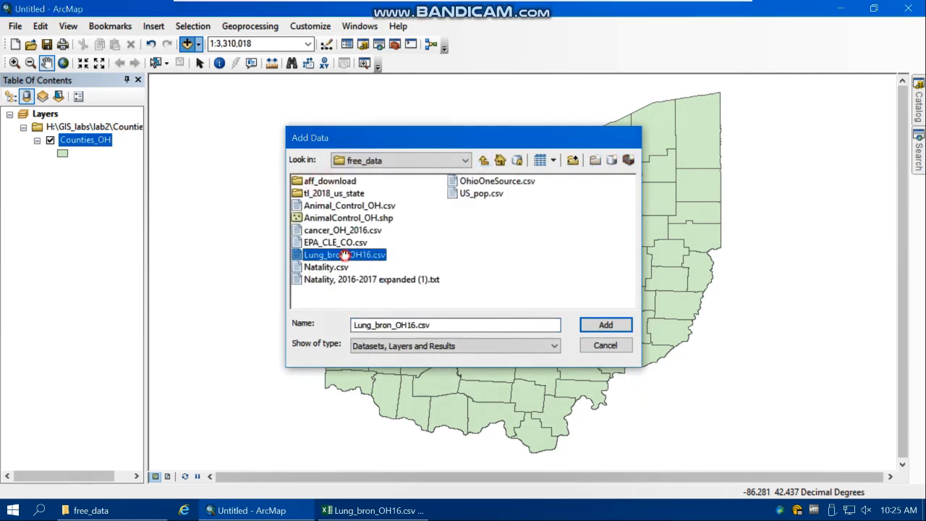
# - Open the Lung_bron_OH16.csv table and examine its fields and number of records
pyautogui.rightClick(107, 186)
pyautogui.click(120, 190)
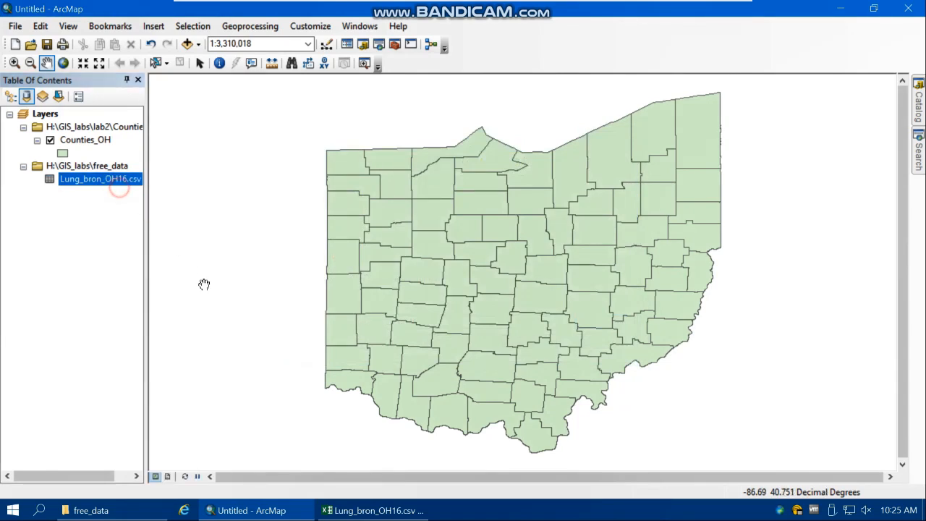
pyautogui.moveTo(323, 312); pyautogui.dragTo(439, 312)
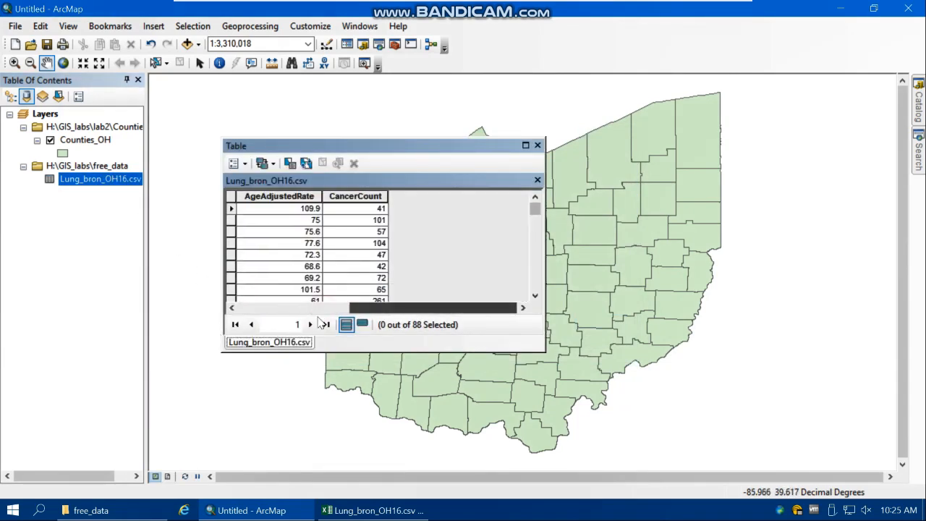
pyautogui.moveTo(536, 210)
pyautogui.mouseDown()
pyautogui.moveTo(537, 311)
pyautogui.moveTo(536, 199)
pyautogui.mouseUp()
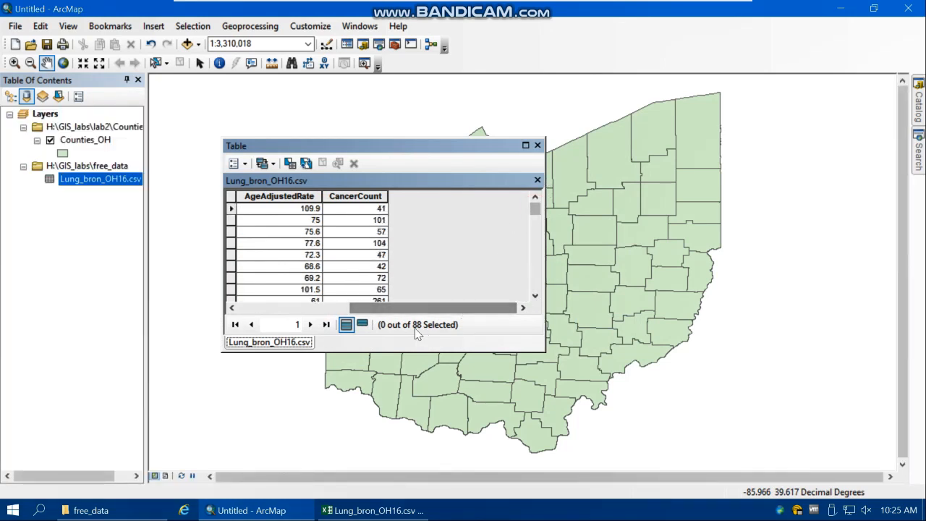
pyautogui.moveTo(425, 307); pyautogui.dragTo(305, 307)
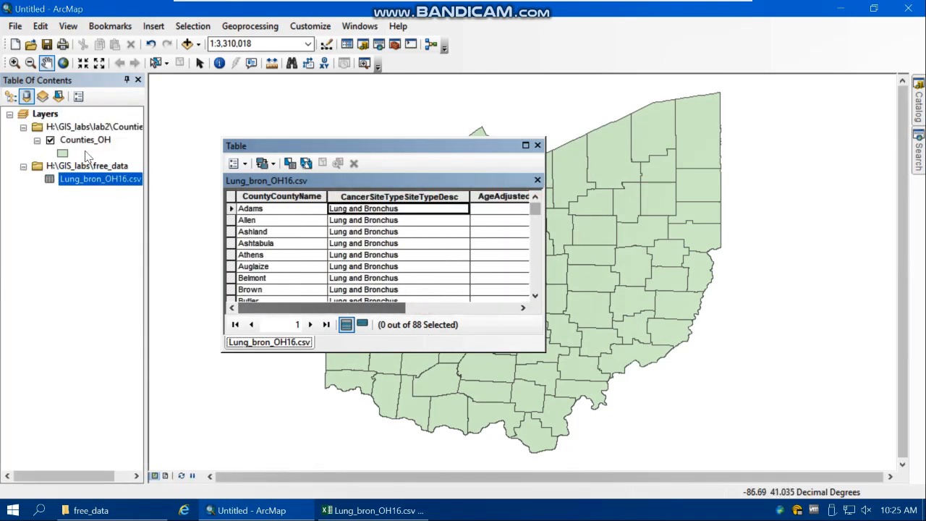
# - Open the Counties_OH attribute table to compare its number of records with the cancer table, and close the table window
pyautogui.rightClick(85, 140)
pyautogui.click(156, 180)
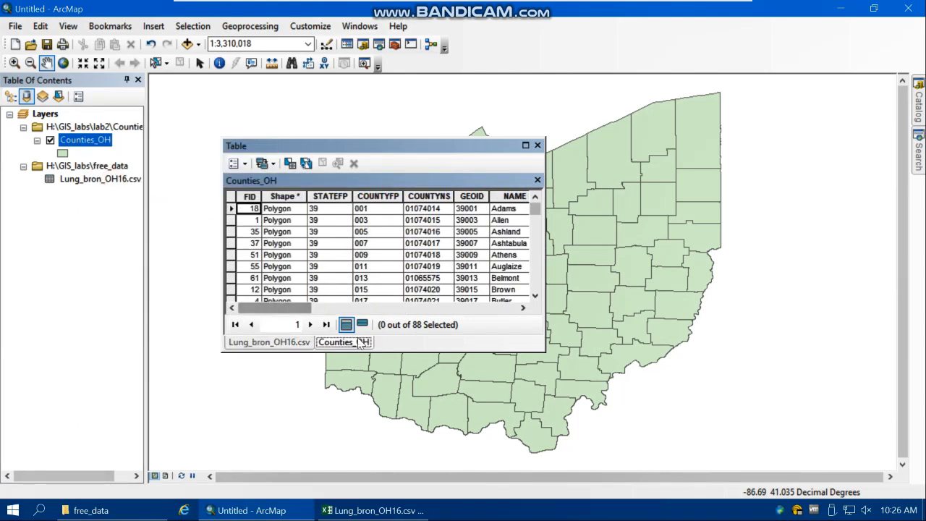
pyautogui.moveTo(536, 210)
pyautogui.mouseDown()
pyautogui.moveTo(535, 302)
pyautogui.moveTo(536, 206)
pyautogui.mouseUp()
pyautogui.click(537, 145)
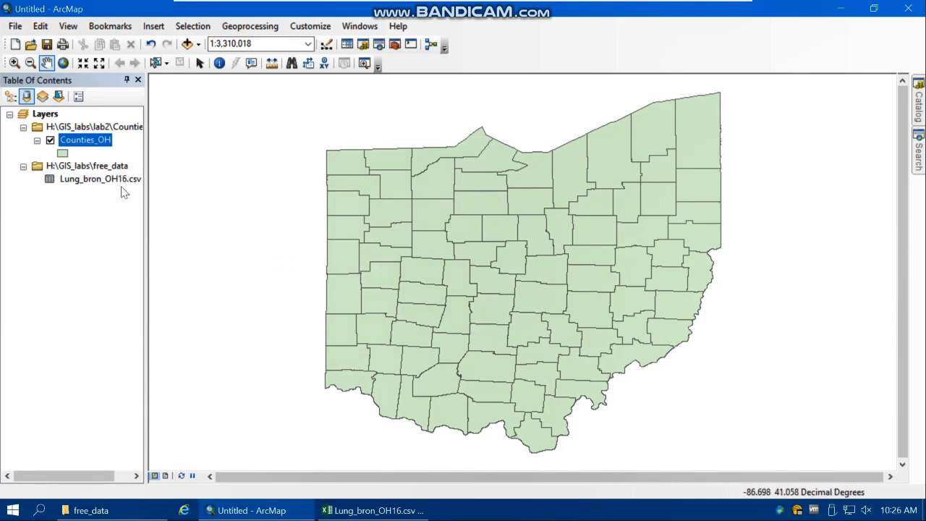
# - Join the Lung_bron_OH16.csv table to the Counties_OH layer, matching NAME with CountyCountyName and keeping all records
pyautogui.rightClick(101, 144)
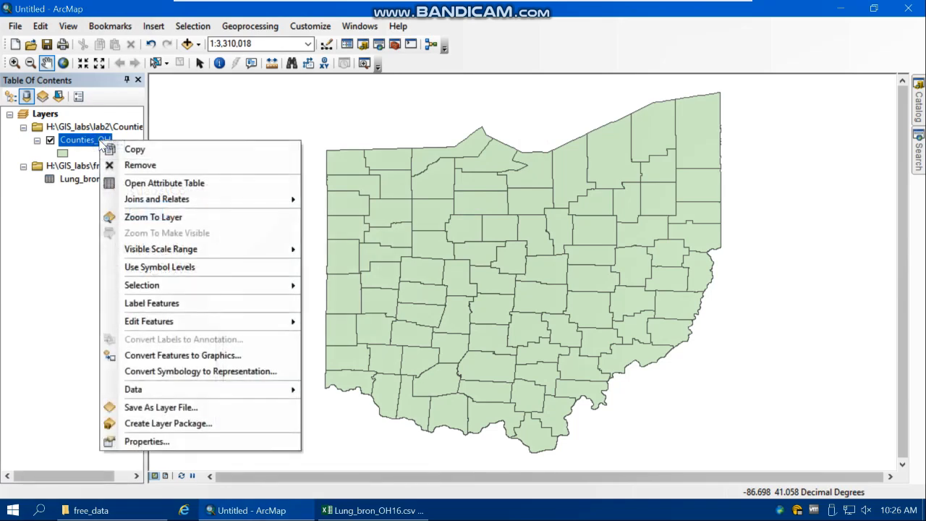
pyautogui.moveTo(167, 206)
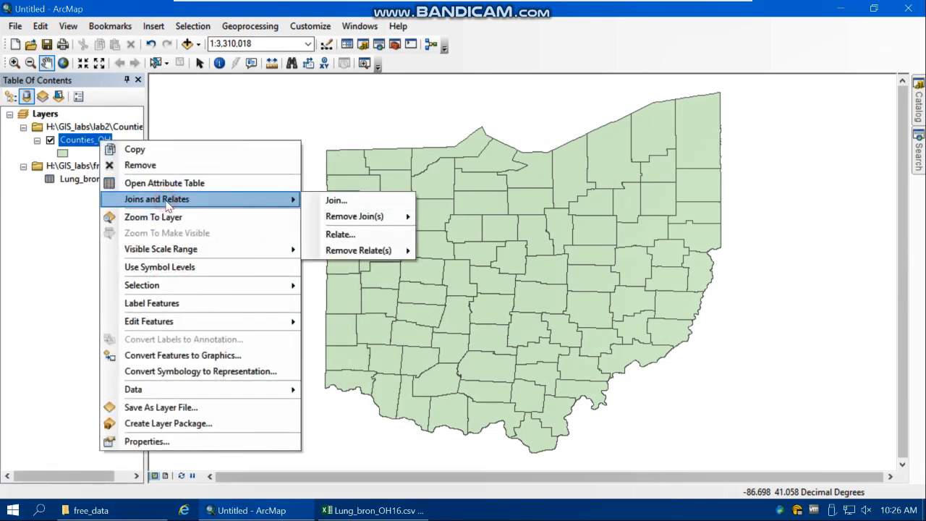
pyautogui.click(362, 200)
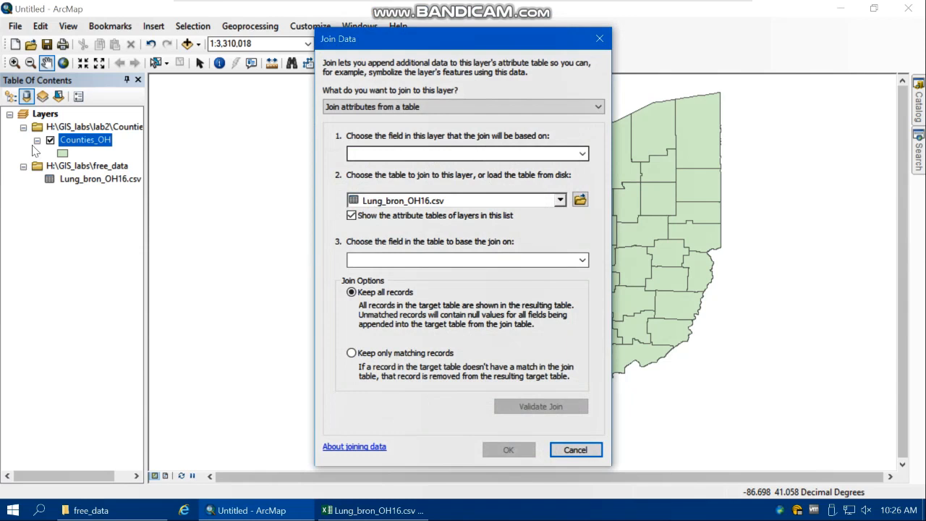
pyautogui.click(395, 153)
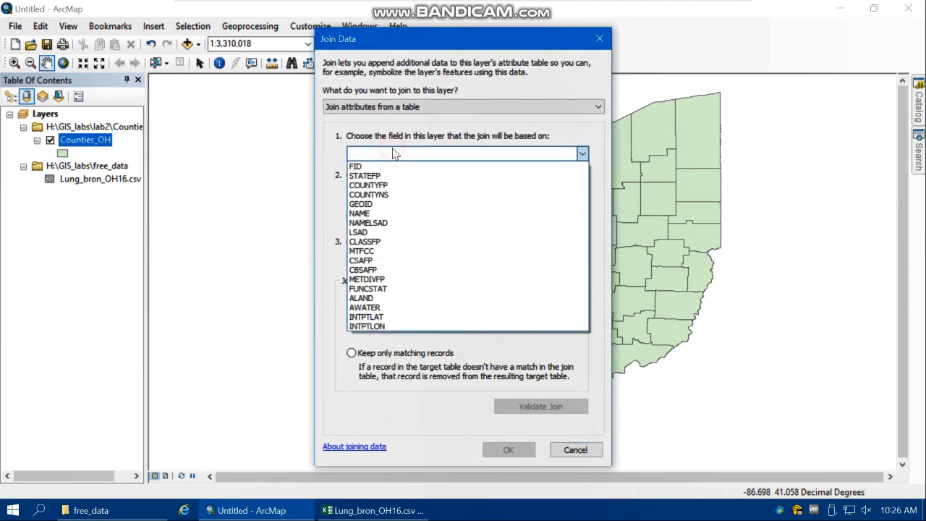
pyautogui.click(374, 214)
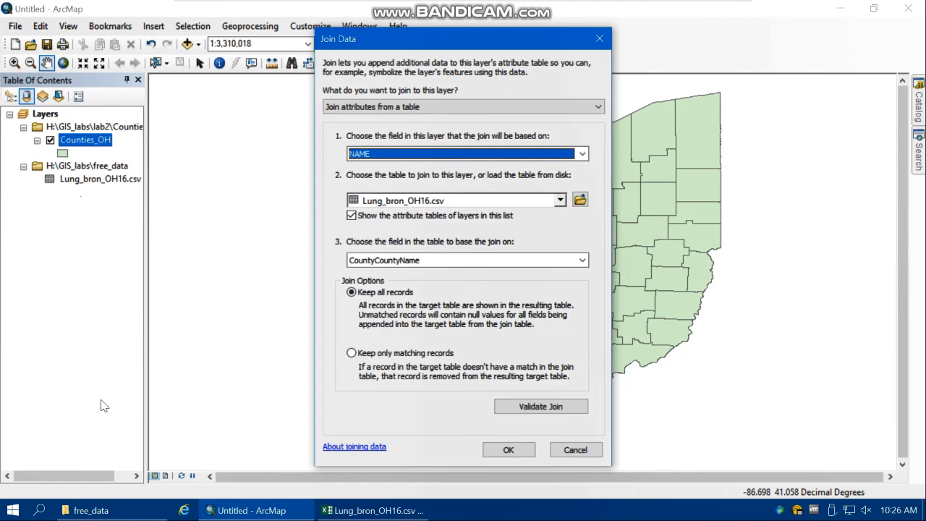
pyautogui.click(559, 201)
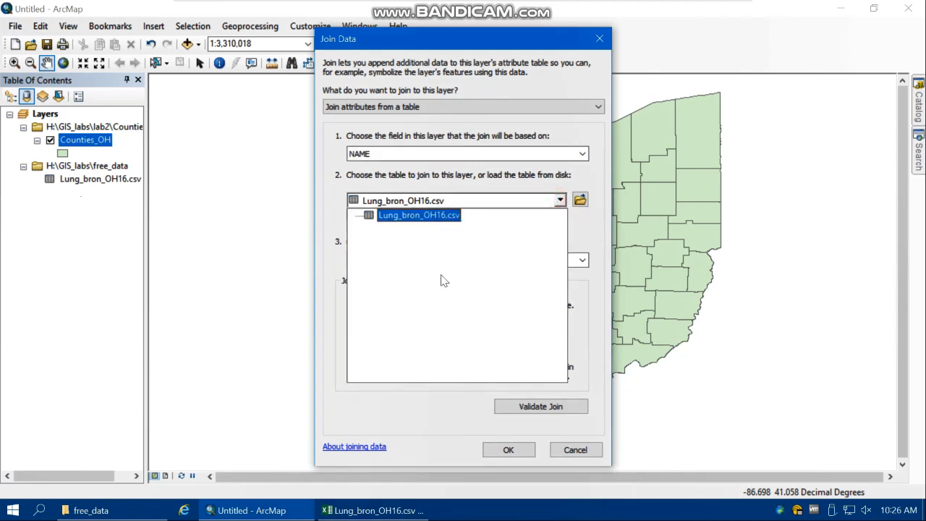
pyautogui.click(598, 229)
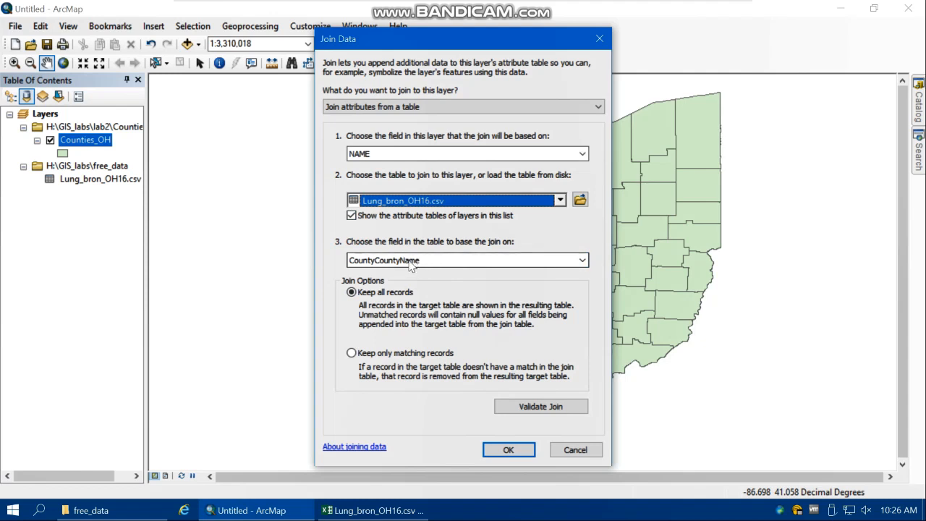
pyautogui.click(582, 260)
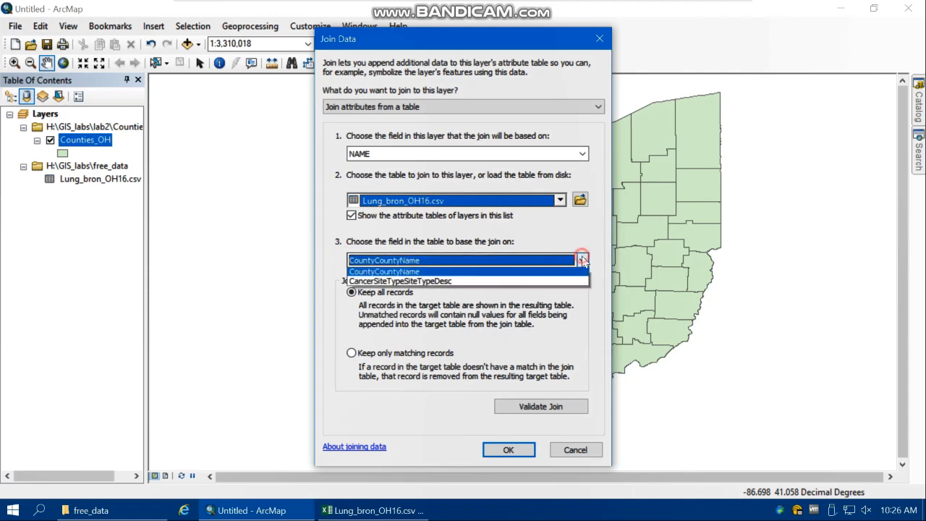
pyautogui.click(582, 260)
pyautogui.click(384, 292)
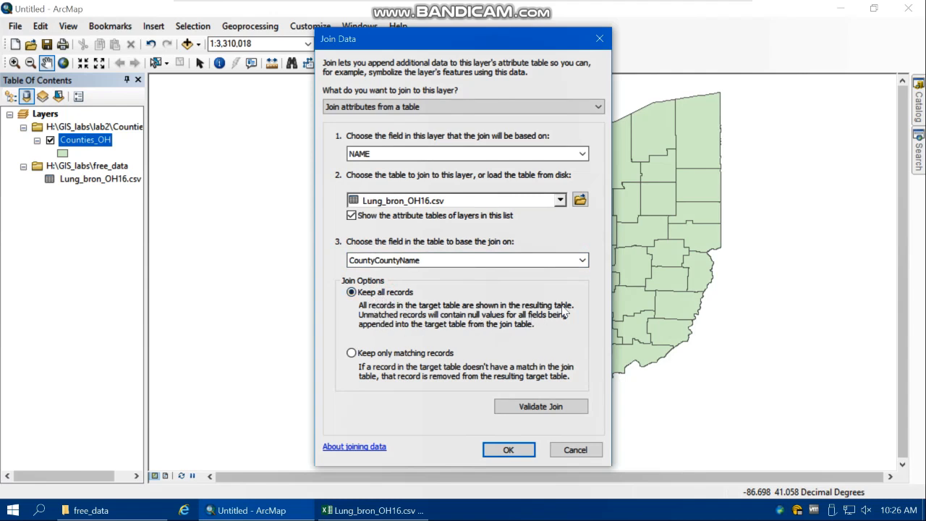
pyautogui.click(508, 450)
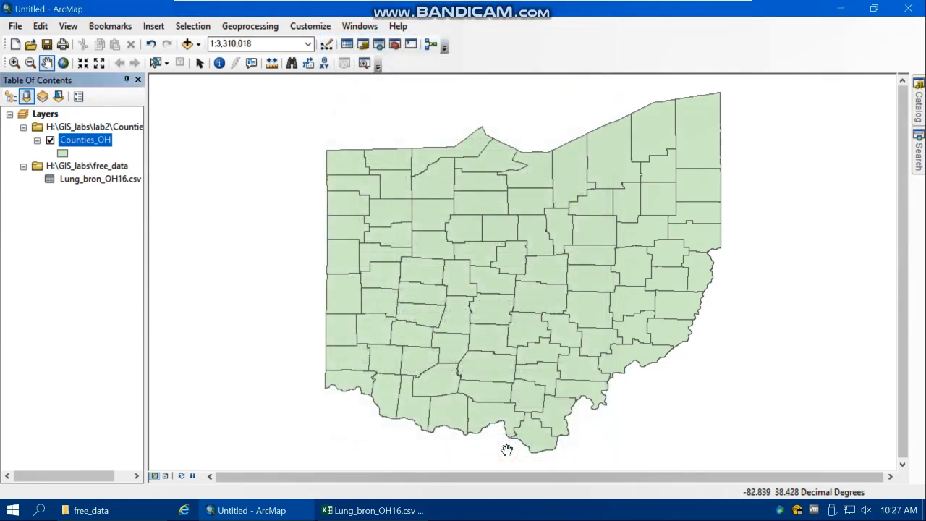
# - Open the Counties_OH attribute table and examine the cancer fields joined after the original county fields
pyautogui.rightClick(101, 148)
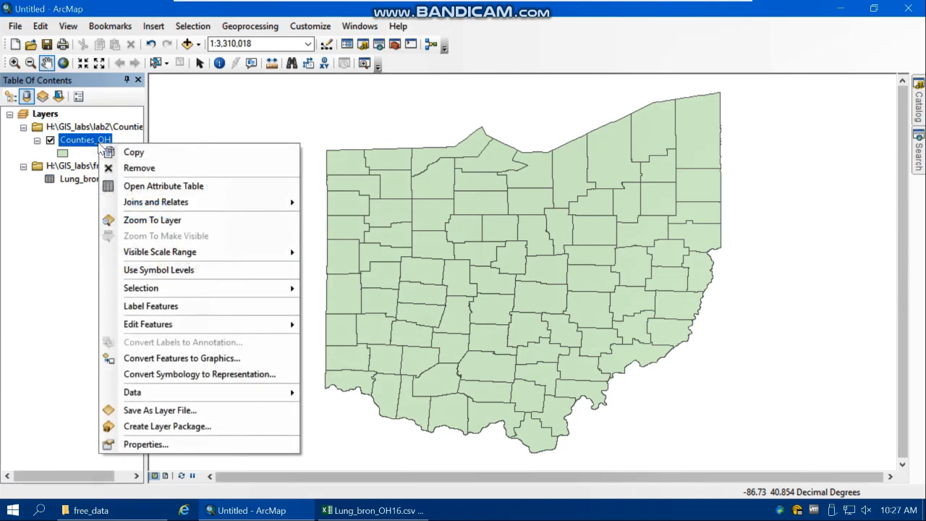
pyautogui.click(134, 187)
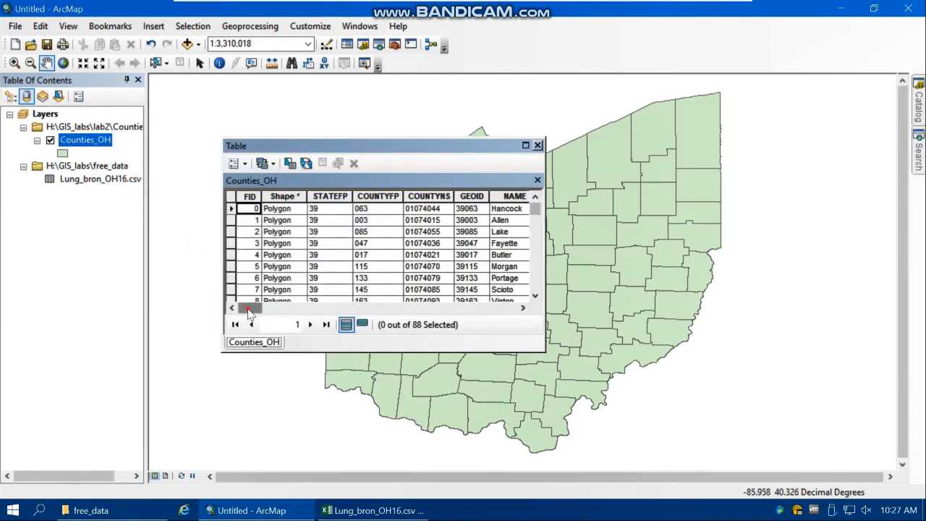
pyautogui.moveTo(253, 313); pyautogui.dragTo(430, 313)
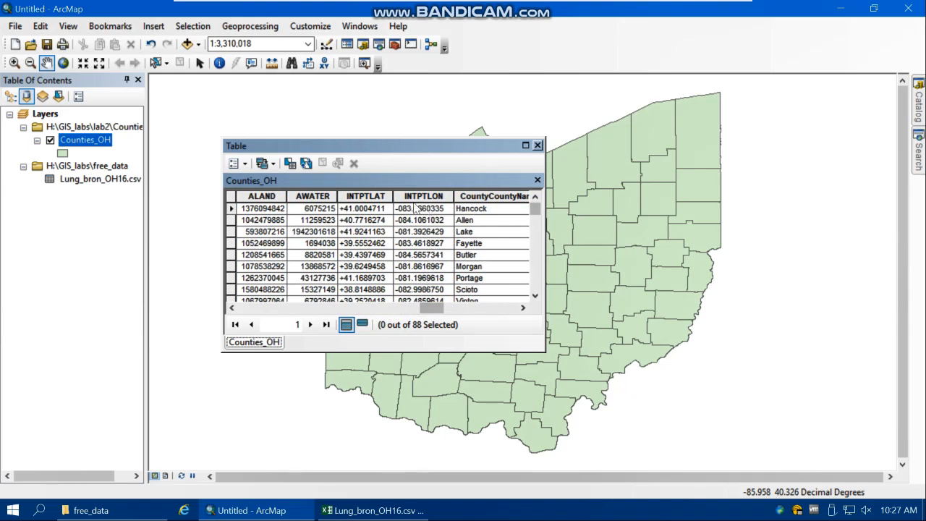
pyautogui.click(524, 307)
pyautogui.click(524, 308)
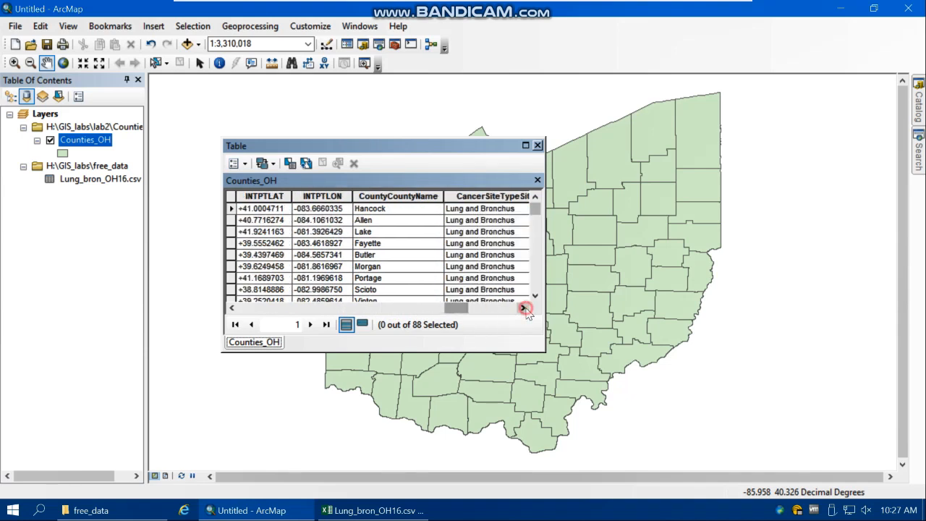
pyautogui.click(524, 307)
pyautogui.click(524, 308)
pyautogui.click(524, 307)
pyautogui.click(524, 307)
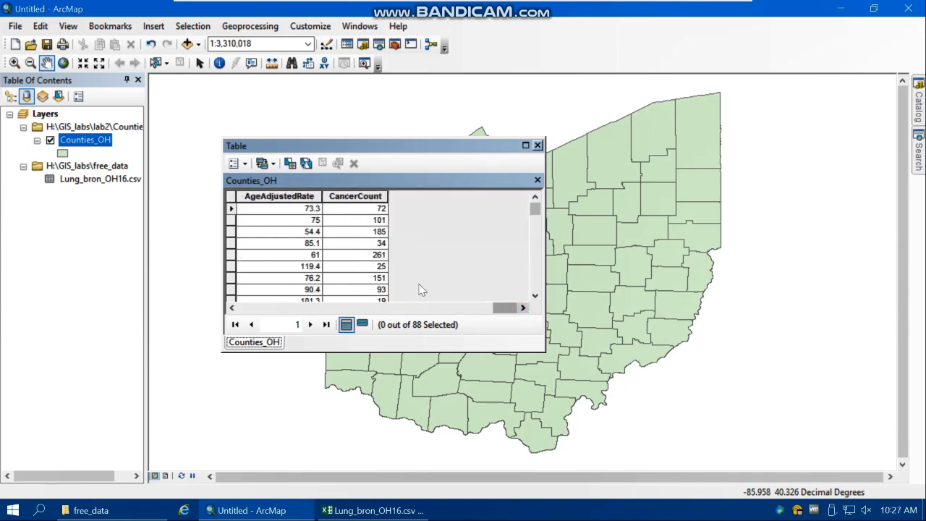
pyautogui.moveTo(537, 209)
pyautogui.mouseDown()
pyautogui.moveTo(537, 283)
pyautogui.moveTo(537, 199)
pyautogui.mouseUp()
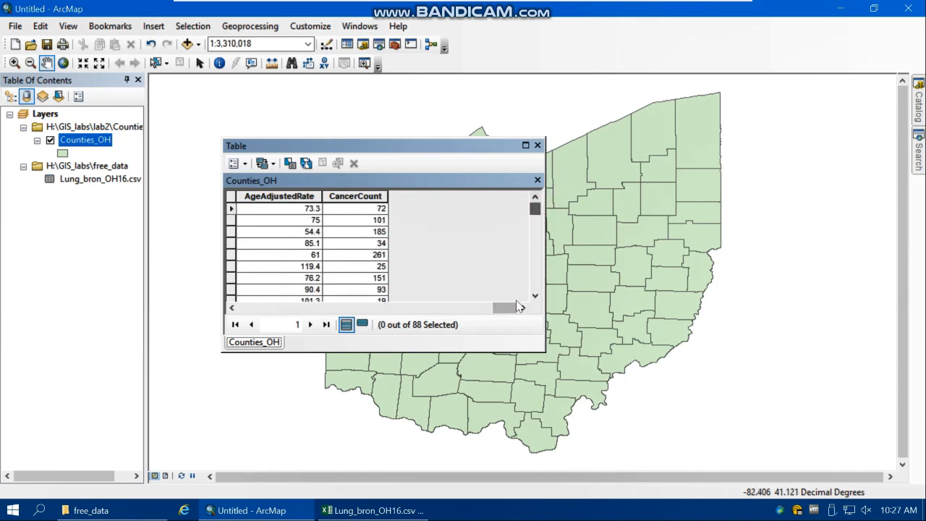
pyautogui.moveTo(504, 307); pyautogui.dragTo(498, 311)
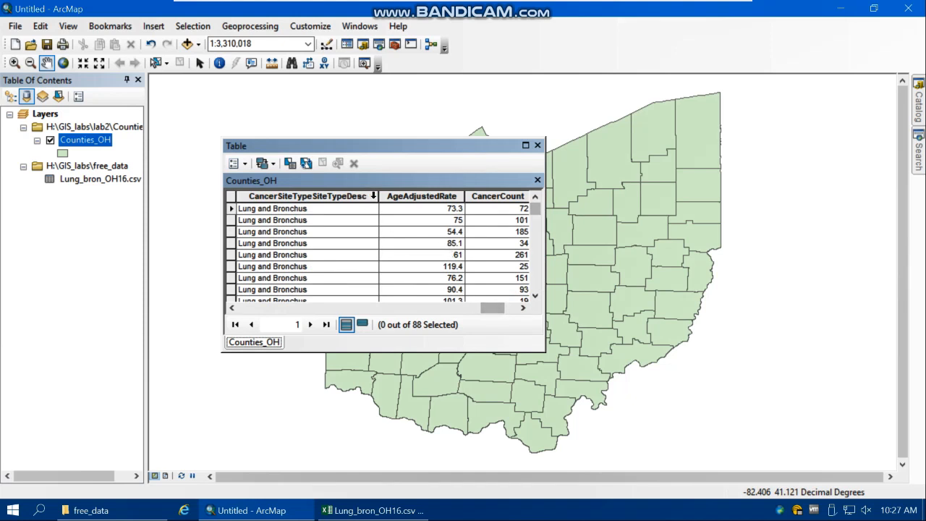
# - Narrow the joined cancer site, age-adjusted rate and cancer count columns to view them together, and close the attribute table
pyautogui.doubleClick(378, 195)
pyautogui.doubleClick(379, 195)
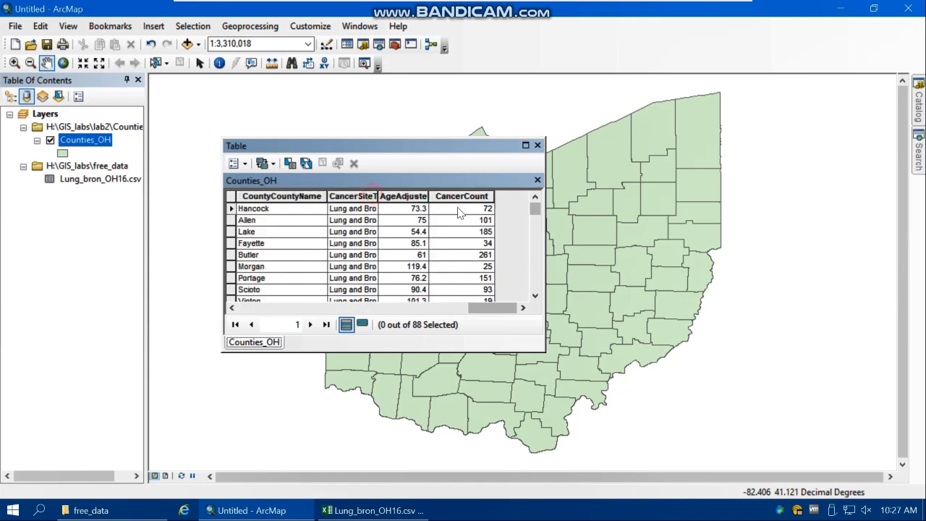
pyautogui.doubleClick(492, 196)
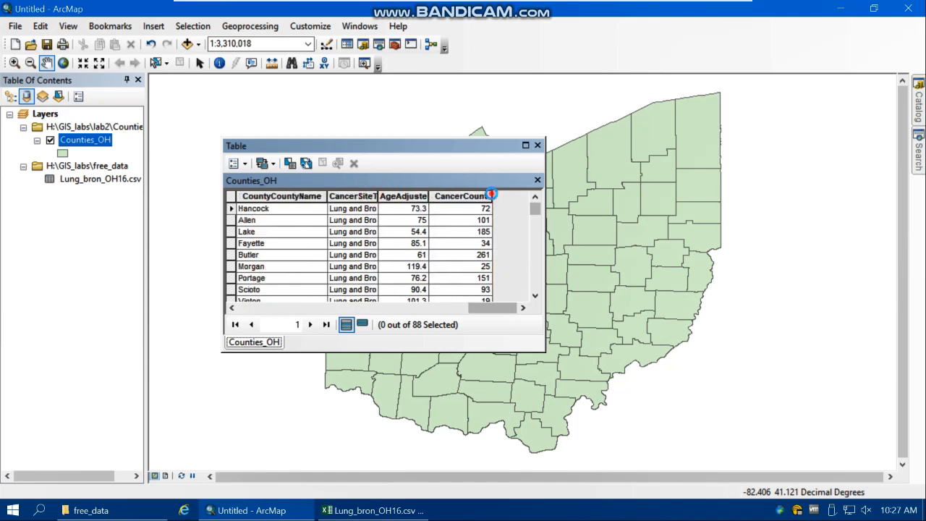
pyautogui.doubleClick(428, 197)
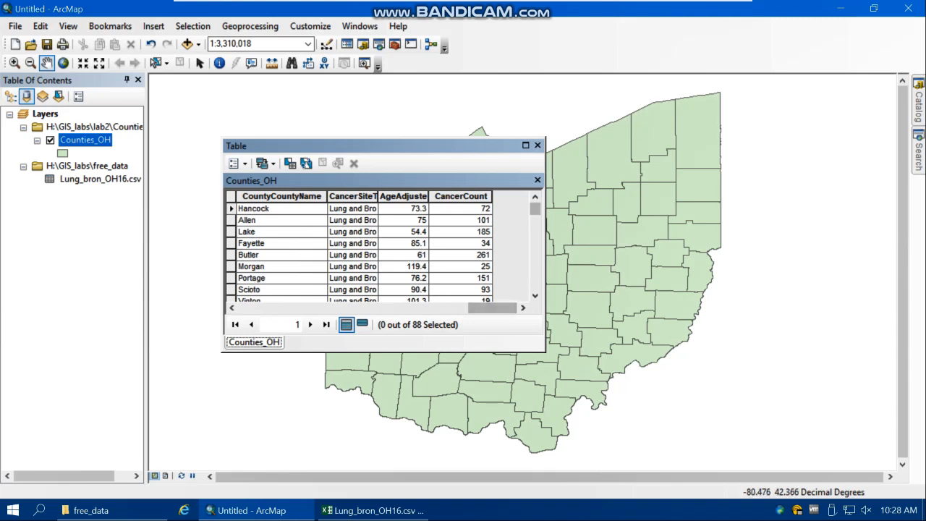
pyautogui.rightClick(101, 143)
pyautogui.click(538, 146)
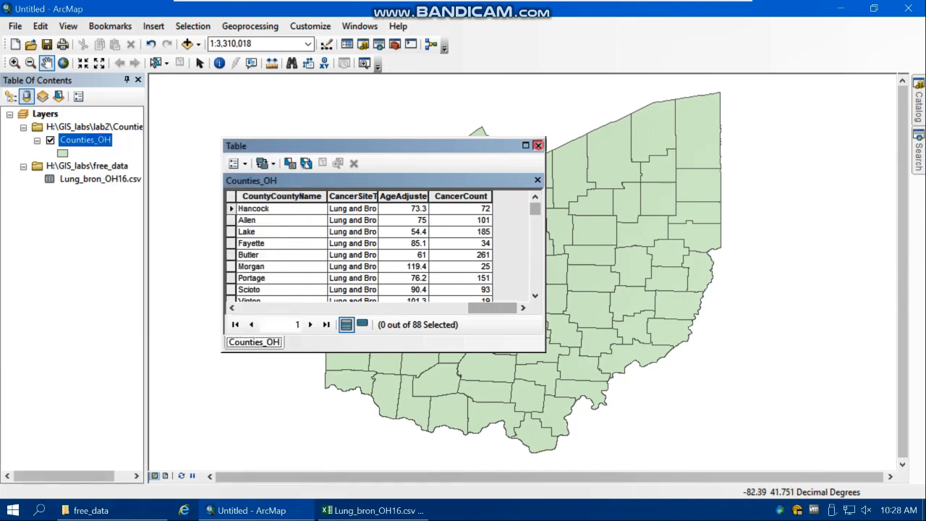
# - Export all features of the joined Counties_OH layer to the free_data folder as shapefile lung_bron_OH2016.shp and add it to the map
pyautogui.rightClick(88, 146)
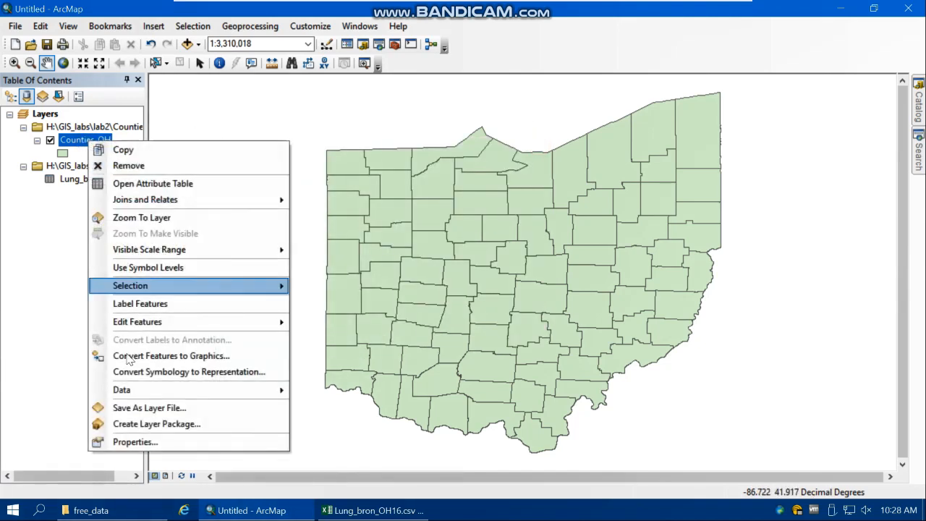
pyautogui.click(138, 390)
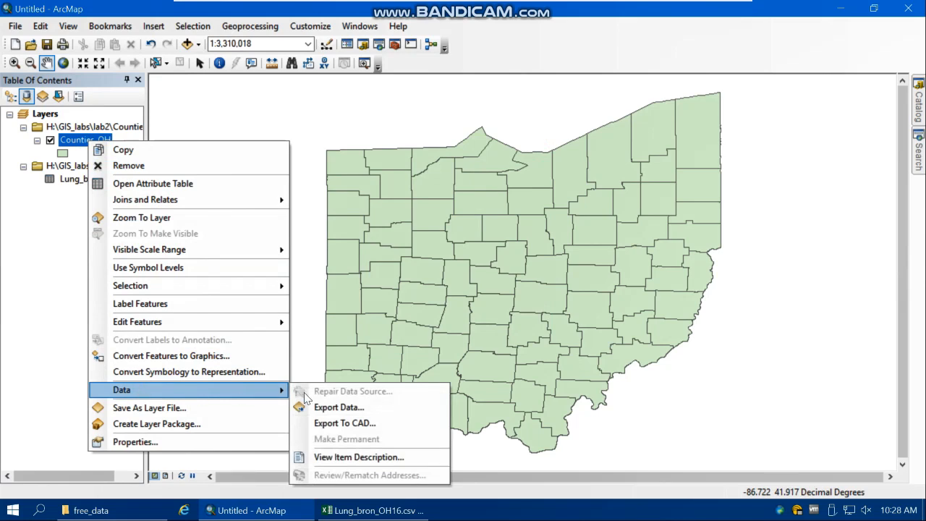
pyautogui.click(323, 407)
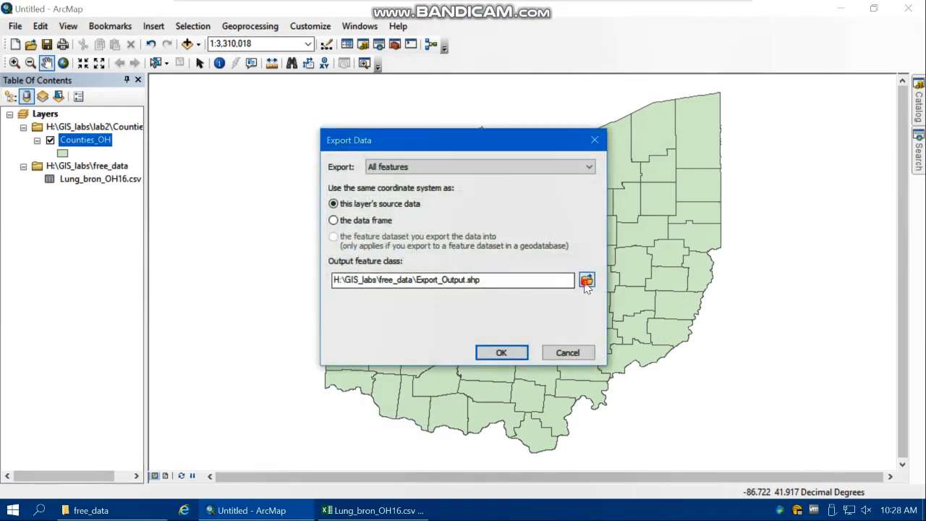
pyautogui.click(580, 277)
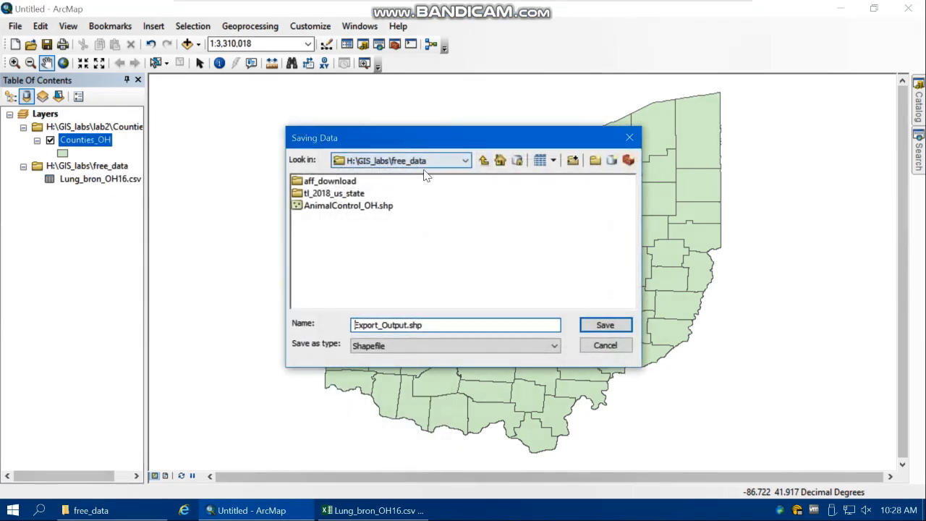
pyautogui.moveTo(411, 326); pyautogui.dragTo(326, 323)
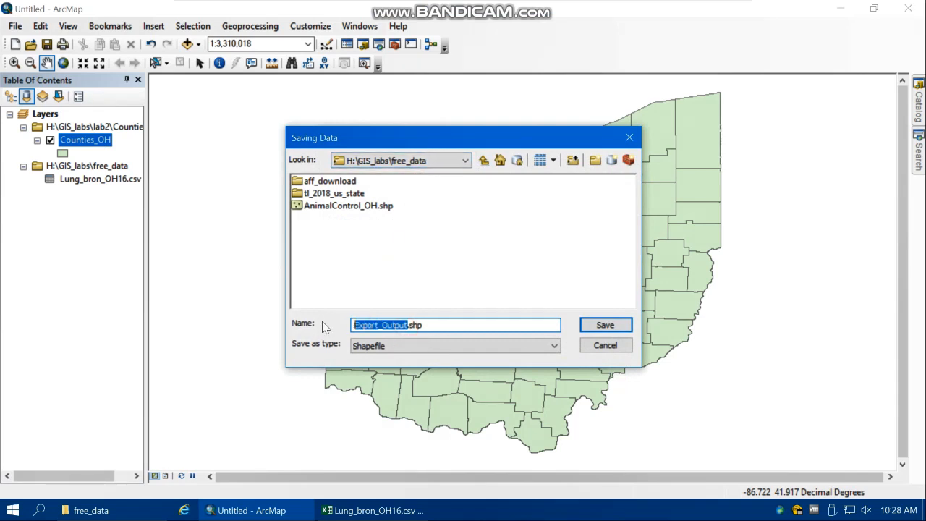
pyautogui.write('lung_')
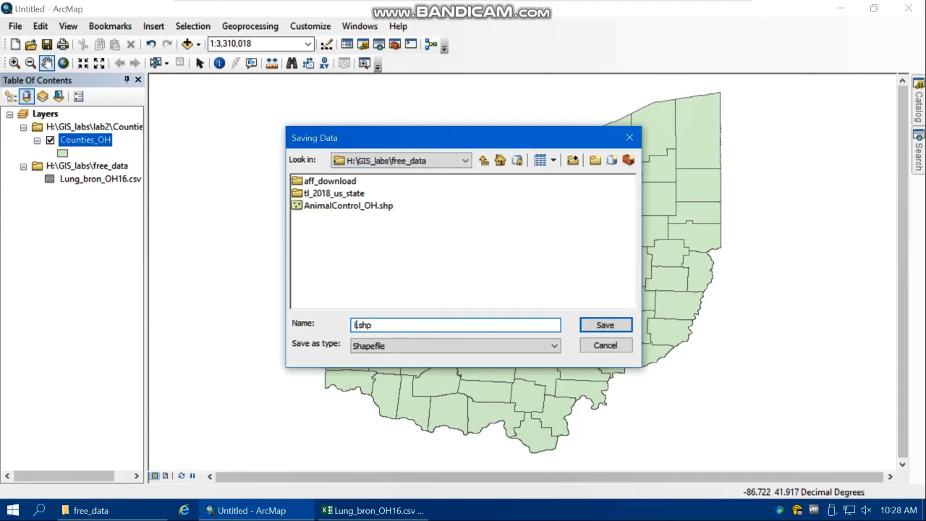
pyautogui.write('bron_OH2016')
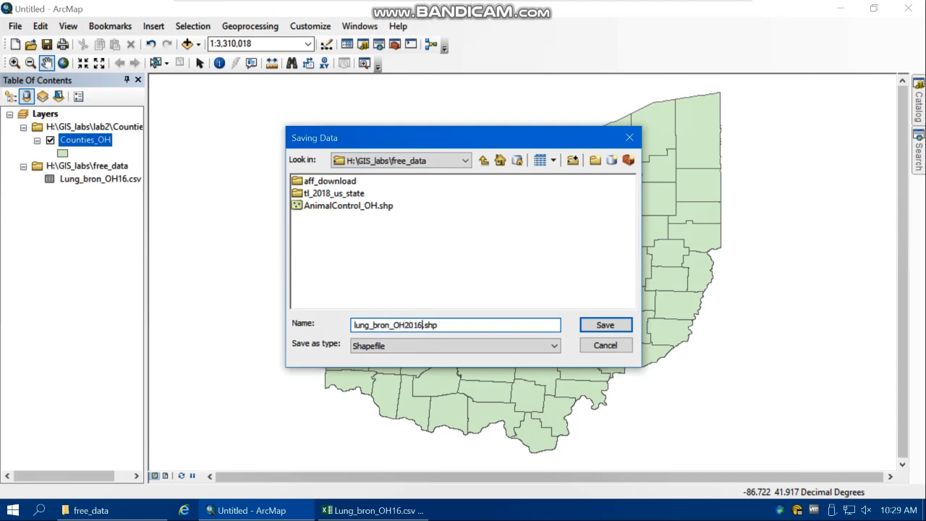
pyautogui.click(436, 344)
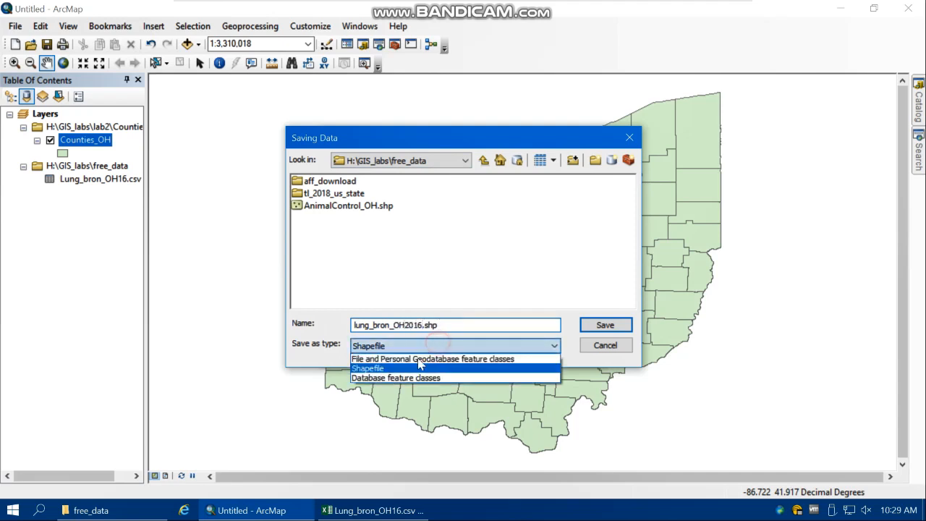
pyautogui.click(438, 342)
pyautogui.click(605, 325)
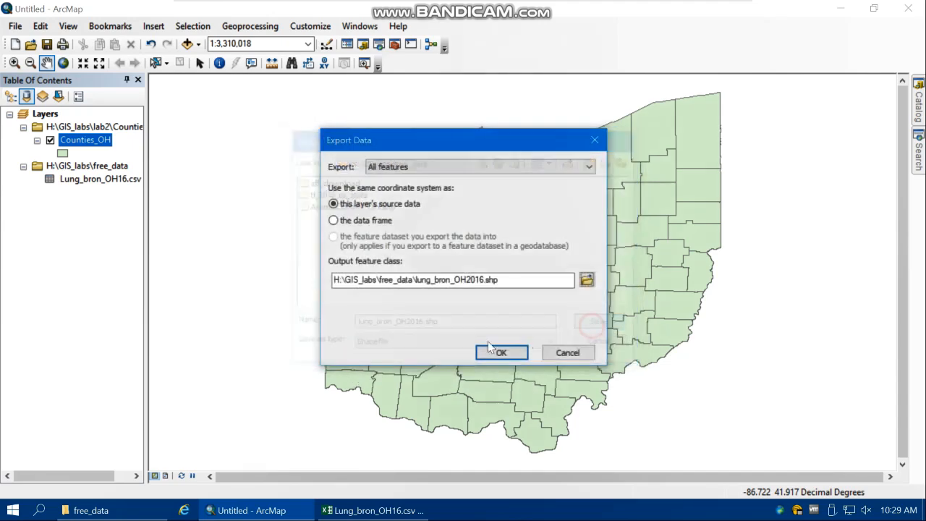
pyautogui.click(499, 350)
pyautogui.click(515, 306)
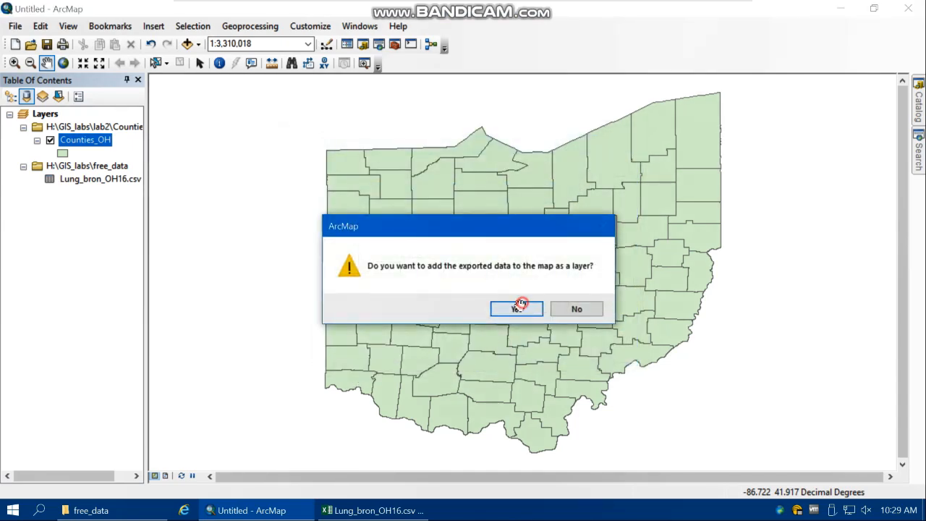
# - Remove the original Counties_OH layer and the Lung_bron_OH16.csv table from the map, keeping only lung_bron_OH2016
pyautogui.rightClick(94, 166)
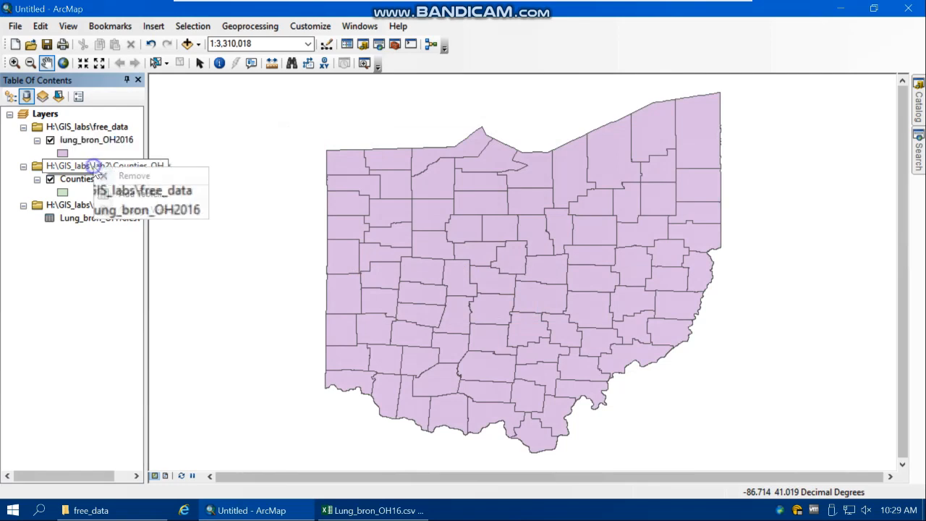
pyautogui.click(107, 176)
pyautogui.rightClick(98, 166)
pyautogui.click(119, 174)
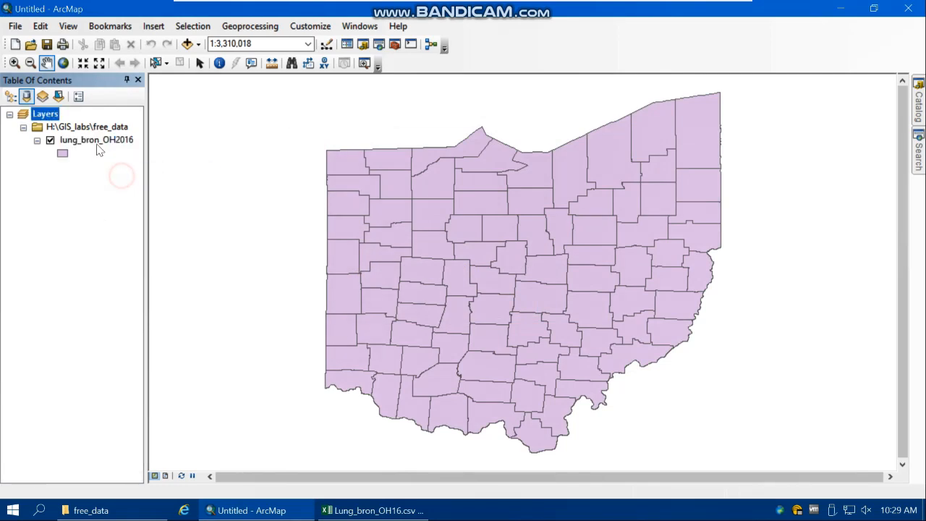
# - Open the lung_bron_OH2016 attribute table and examine the cancer fields at its end
pyautogui.rightClick(100, 142)
pyautogui.click(156, 182)
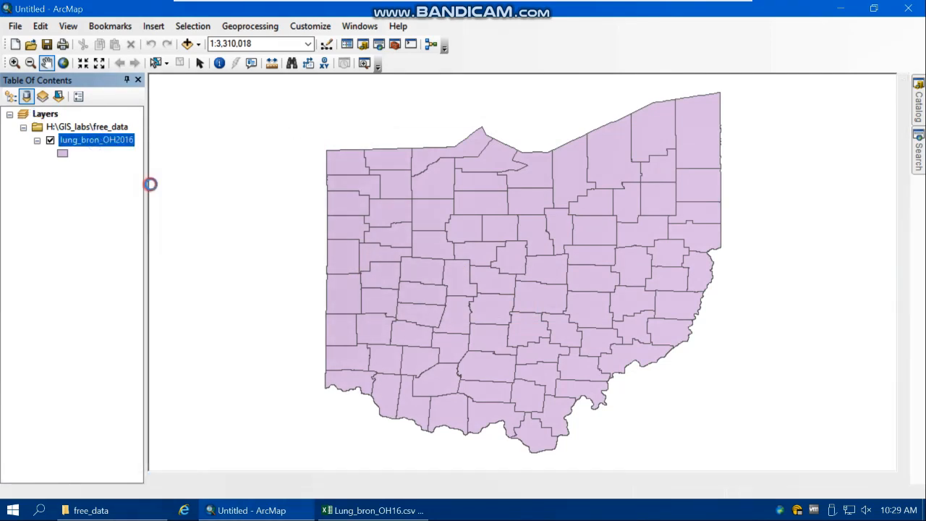
pyautogui.moveTo(270, 308); pyautogui.dragTo(520, 303)
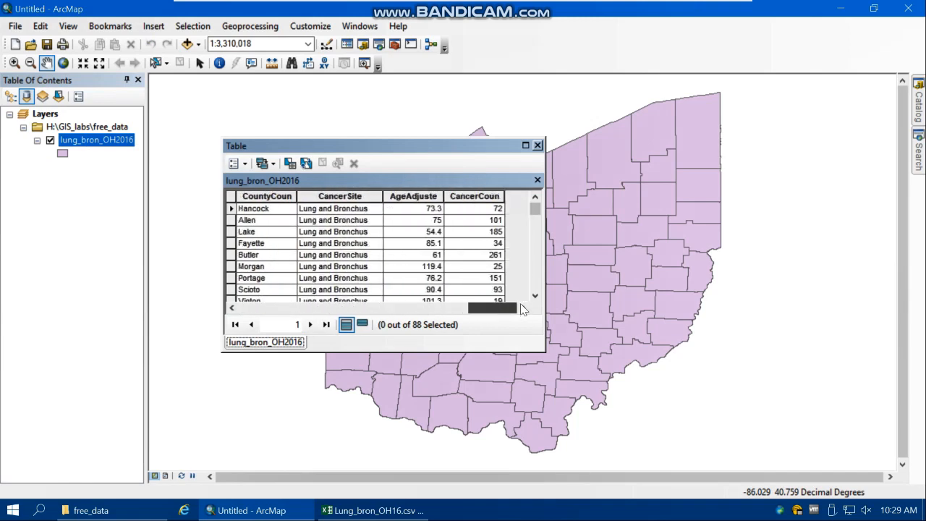